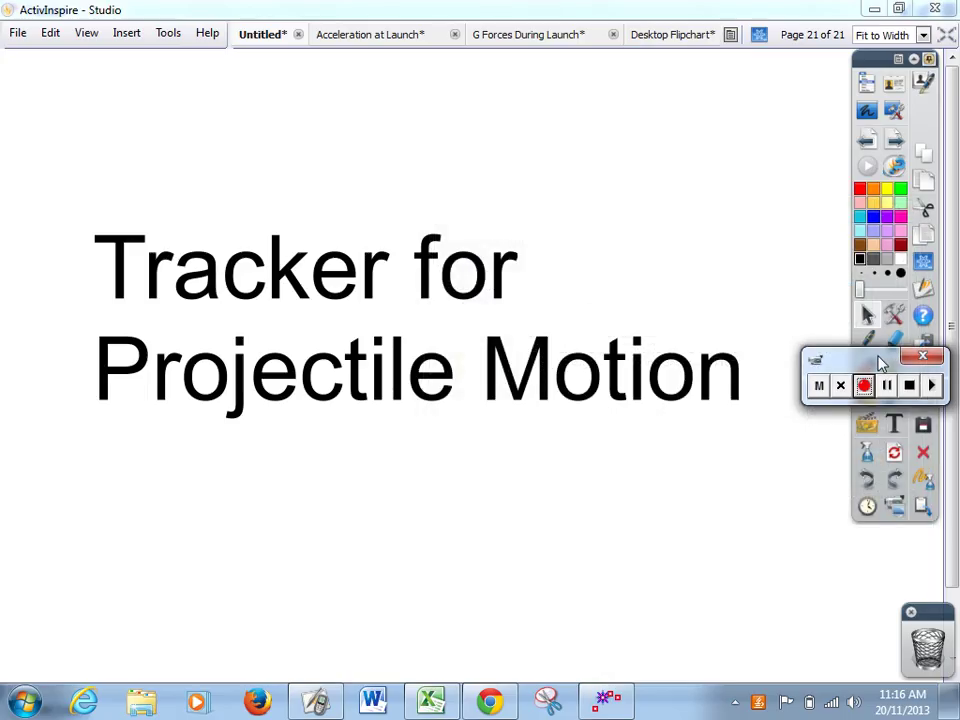
Leave the 'Tracker for Projectile Motion' title page for Tracker showing '55 Trial 2.avi'
{"action": "mouse_move", "coordinate": [878, 362]}
{"action": "left_mouse_down"}
{"action": "mouse_move", "coordinate": [820, 580]}
{"action": "mouse_move", "coordinate": [801, 584]}
{"action": "left_mouse_up"}
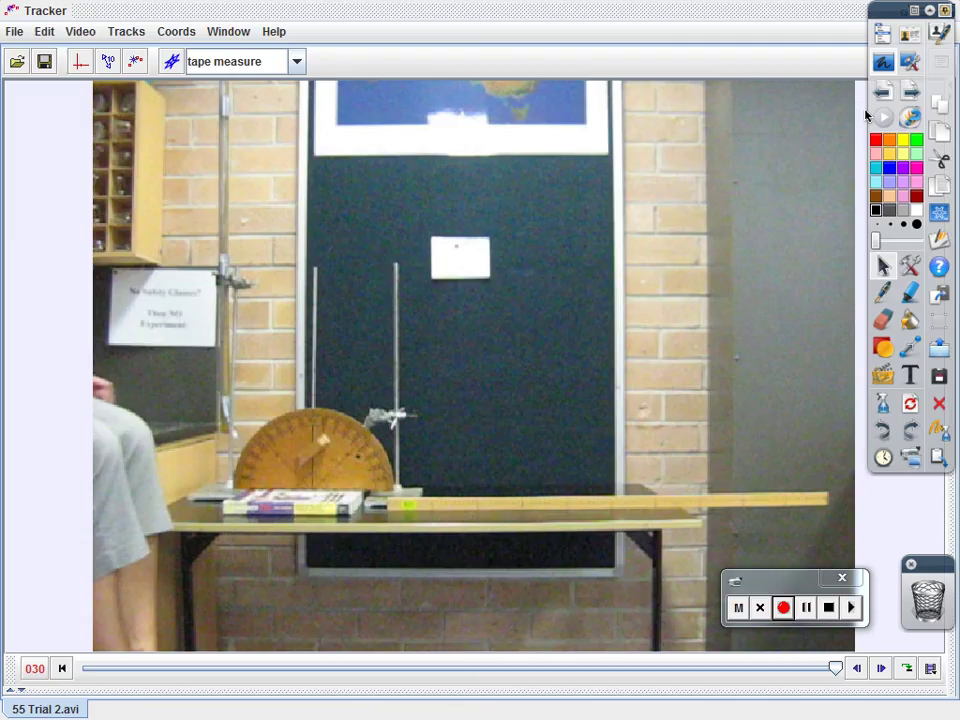
Play through '55 Trial 2.avi' to watch the launch, then rewind it to frame 000
{"action": "left_click_drag", "start_coordinate": [833, 667], "coordinate": [79, 662]}
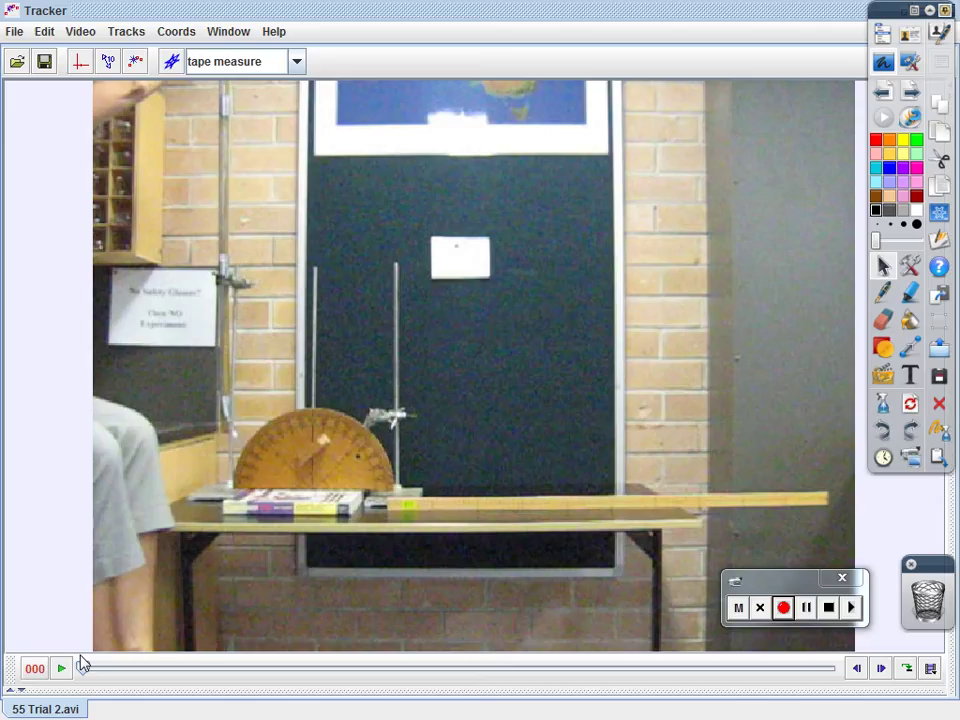
{"action": "left_click", "coordinate": [61, 668]}
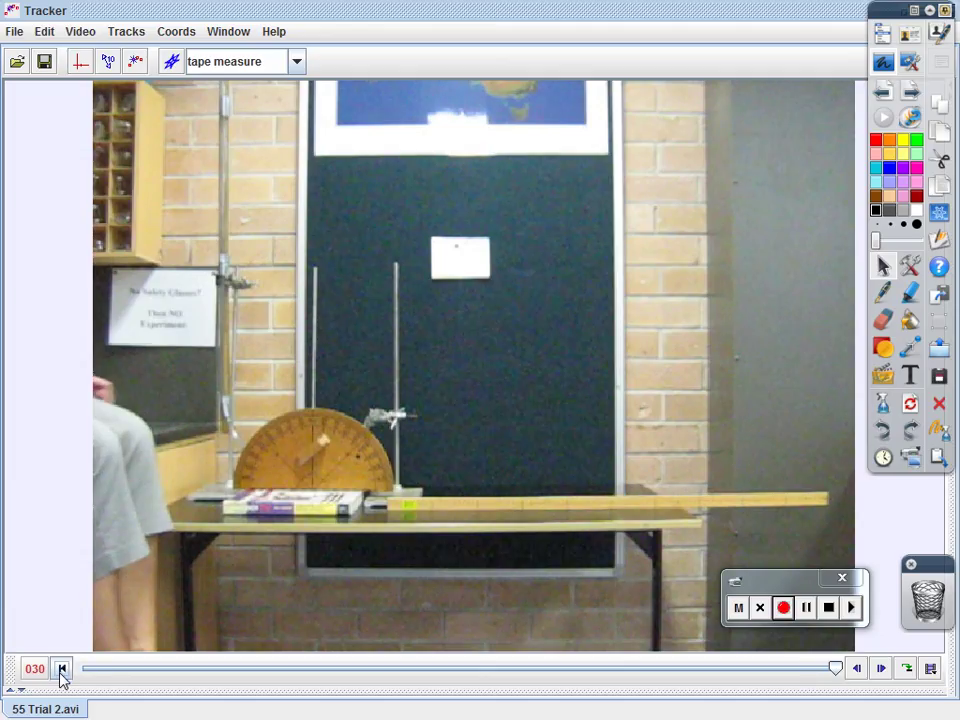
{"action": "left_click_drag", "start_coordinate": [835, 668], "coordinate": [81, 675]}
{"action": "mouse_move", "coordinate": [80, 61]}
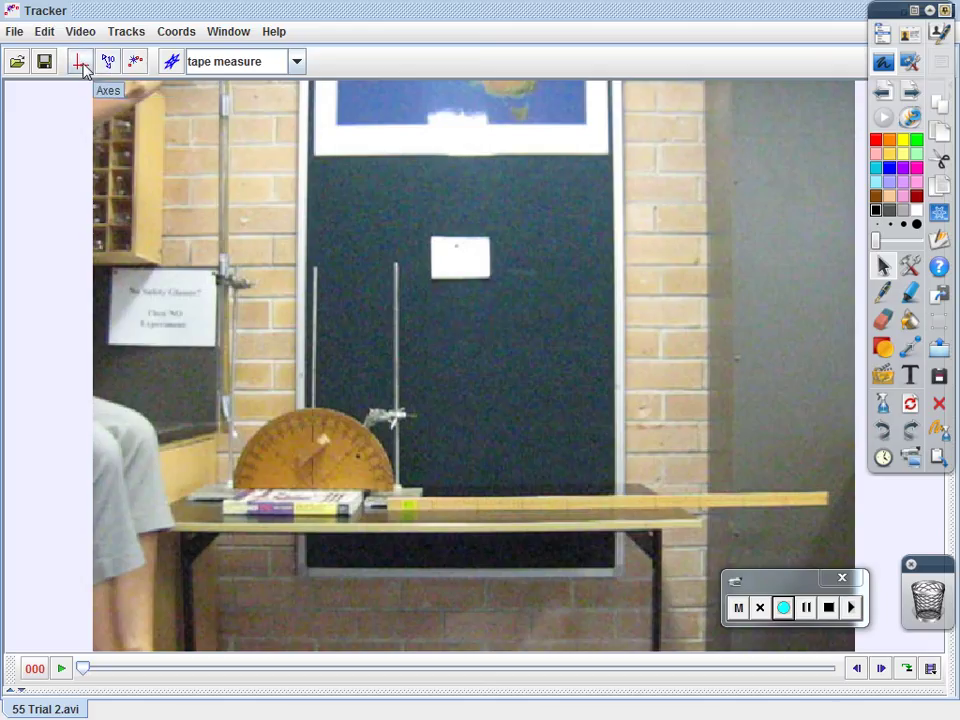
Show the coordinate axes with the origin (x=0, y=0) on the ball's launch point
{"action": "left_click", "coordinate": [81, 64]}
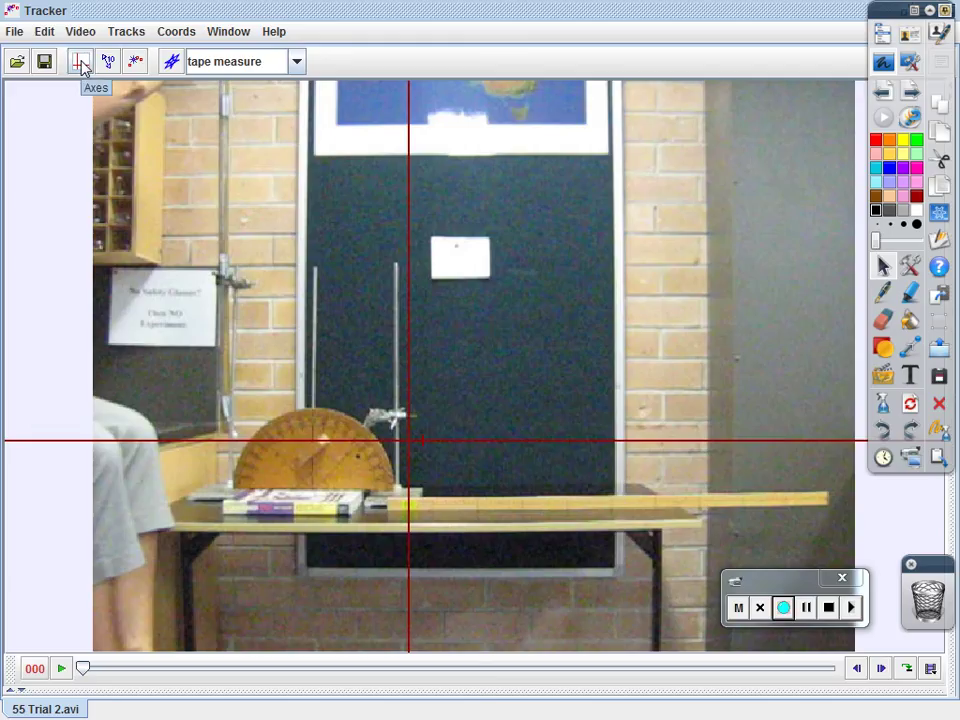
{"action": "mouse_move", "coordinate": [409, 447]}
{"action": "left_mouse_down"}
{"action": "mouse_move", "coordinate": [393, 440]}
{"action": "mouse_move", "coordinate": [390, 415]}
{"action": "left_mouse_up"}
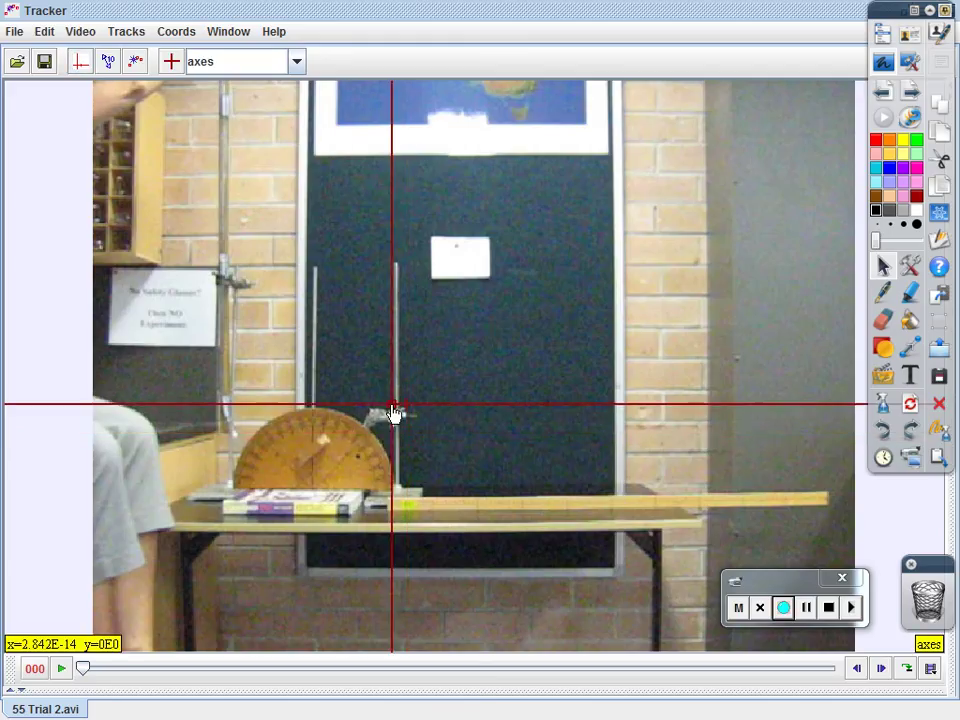
{"action": "left_click_drag", "start_coordinate": [390, 415], "coordinate": [387, 416]}
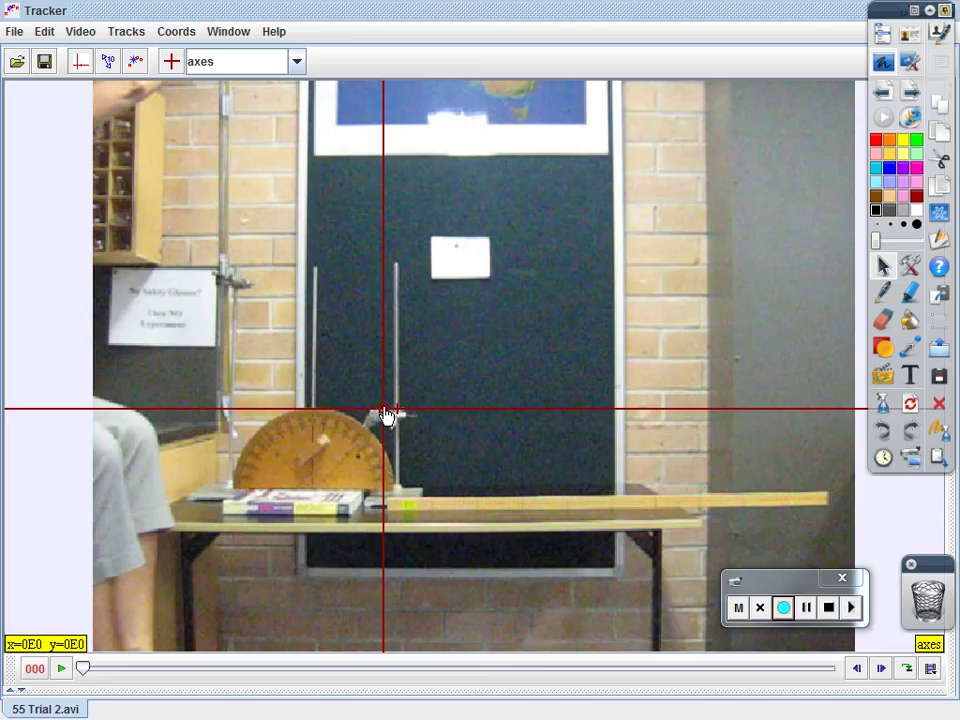
{"action": "mouse_move", "coordinate": [88, 668]}
{"action": "left_mouse_down"}
{"action": "mouse_move", "coordinate": [157, 661]}
{"action": "mouse_move", "coordinate": [500, 678]}
{"action": "mouse_move", "coordinate": [458, 665]}
{"action": "left_mouse_up"}
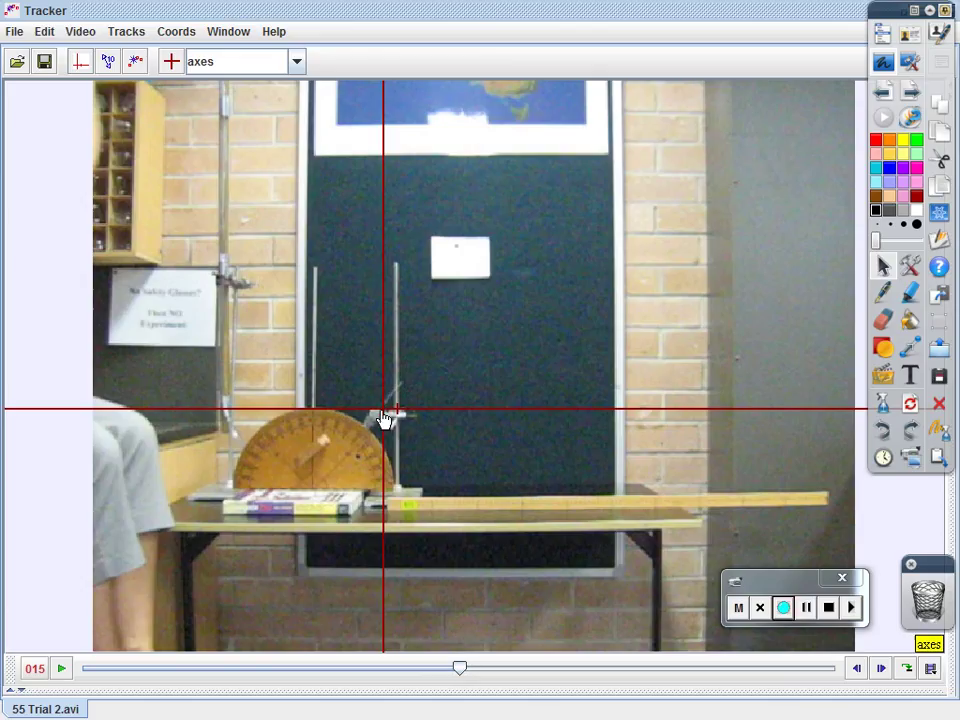
{"action": "left_click_drag", "start_coordinate": [388, 417], "coordinate": [383, 419]}
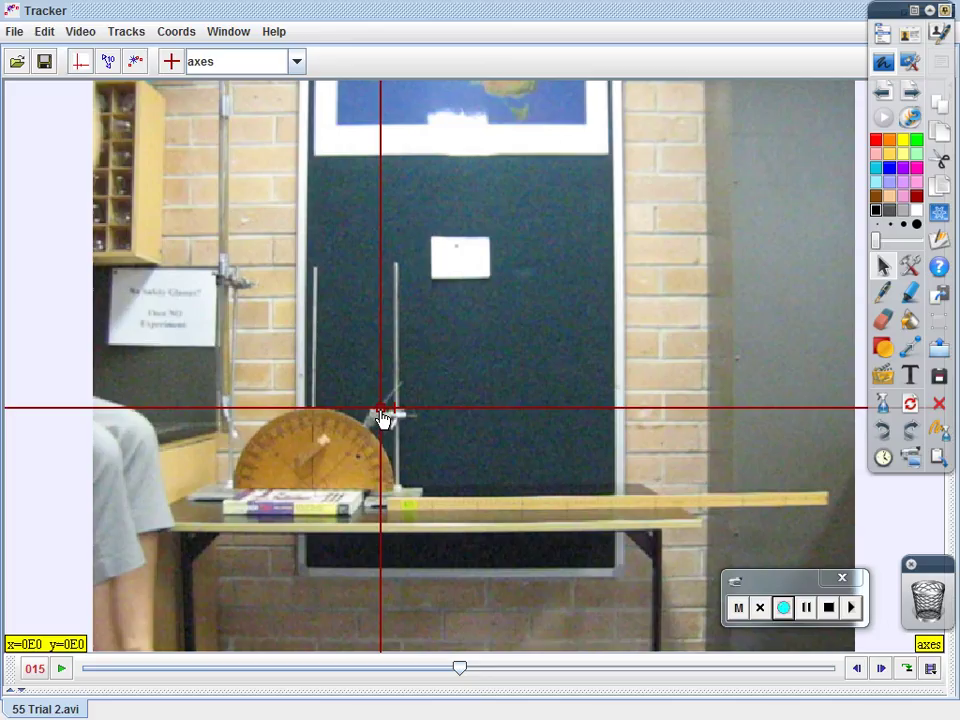
Calibrate with a 1.000 m tape measure along the metre ruler, placed just below it
{"action": "left_click", "coordinate": [110, 63]}
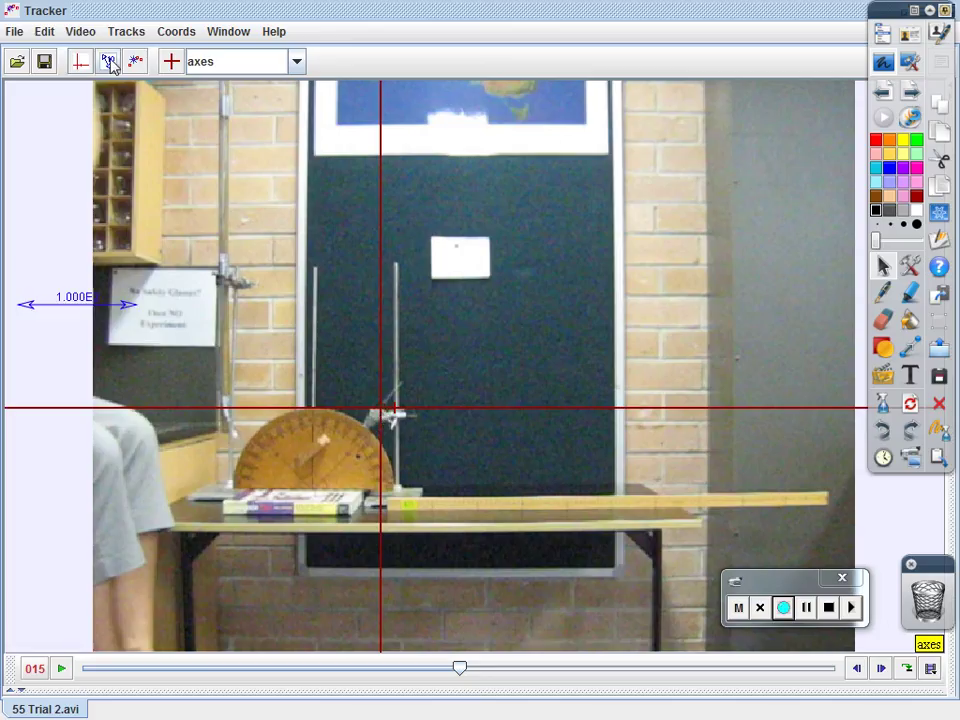
{"action": "left_click", "coordinate": [80, 308]}
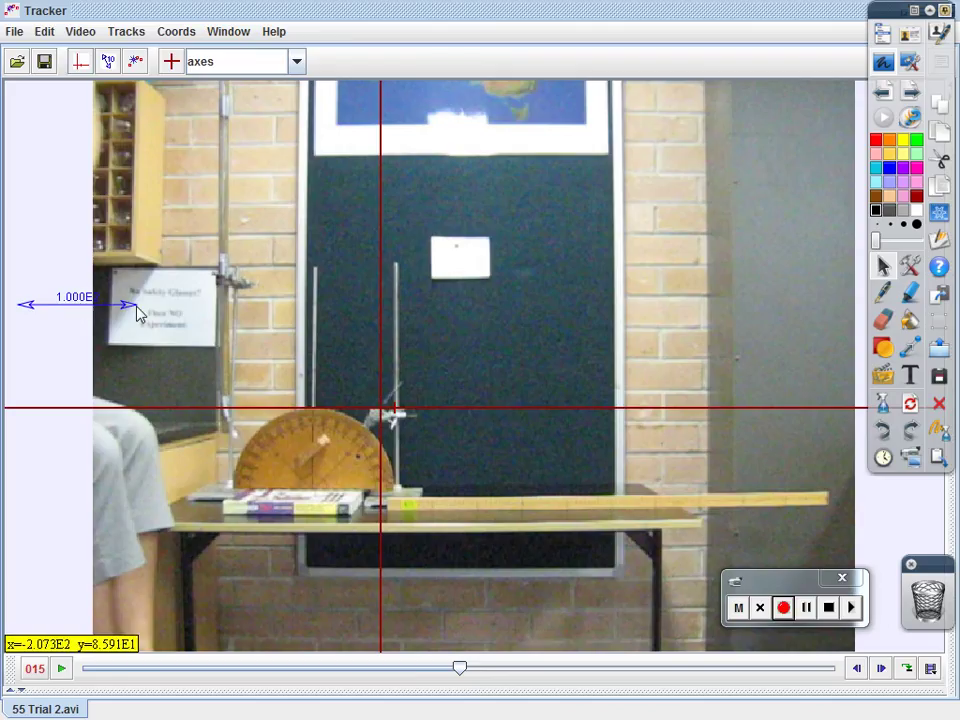
{"action": "left_click_drag", "start_coordinate": [78, 314], "coordinate": [445, 513]}
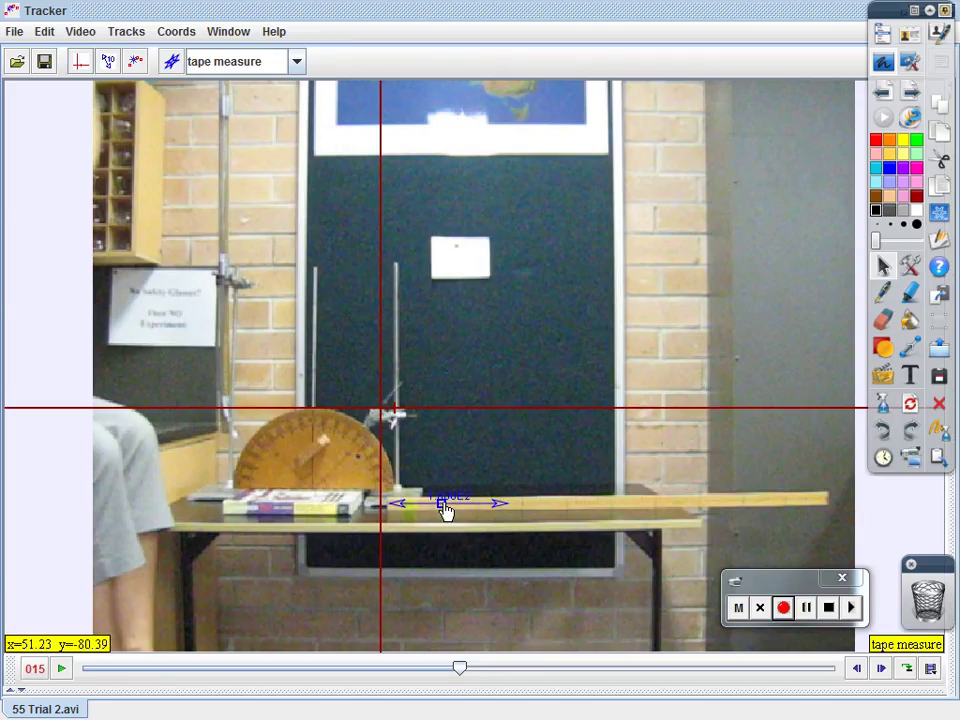
{"action": "left_click_drag", "start_coordinate": [508, 505], "coordinate": [826, 507]}
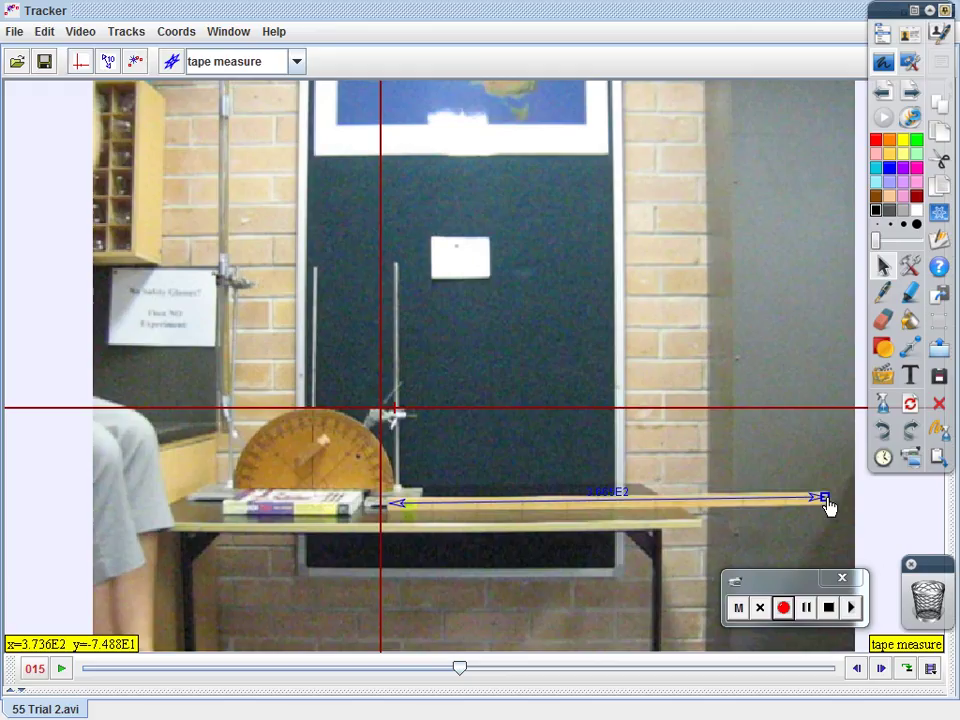
{"action": "left_click", "coordinate": [620, 490]}
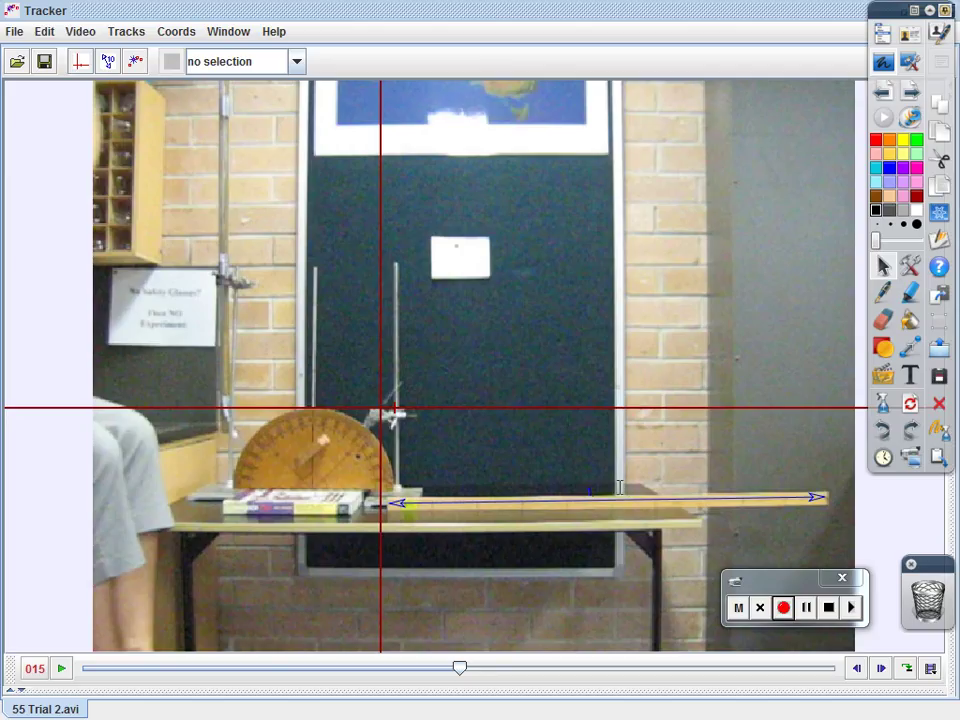
{"action": "left_click", "coordinate": [620, 488]}
{"action": "mouse_move", "coordinate": [596, 509]}
{"action": "left_mouse_down"}
{"action": "mouse_move", "coordinate": [585, 522]}
{"action": "mouse_move", "coordinate": [588, 65]}
{"action": "mouse_move", "coordinate": [615, 450]}
{"action": "mouse_move", "coordinate": [628, 256]}
{"action": "mouse_move", "coordinate": [645, 218]}
{"action": "mouse_move", "coordinate": [630, 530]}
{"action": "mouse_move", "coordinate": [610, 548]}
{"action": "left_mouse_up"}
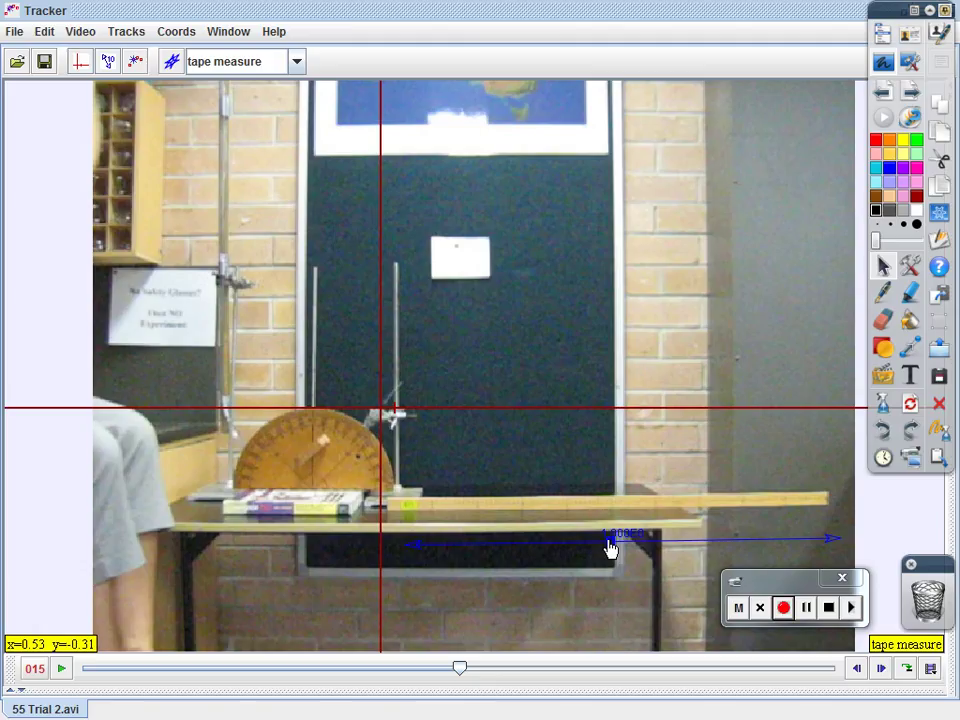
Create a new point-mass track 'mass A' and colour it yellow
{"action": "left_click", "coordinate": [138, 62]}
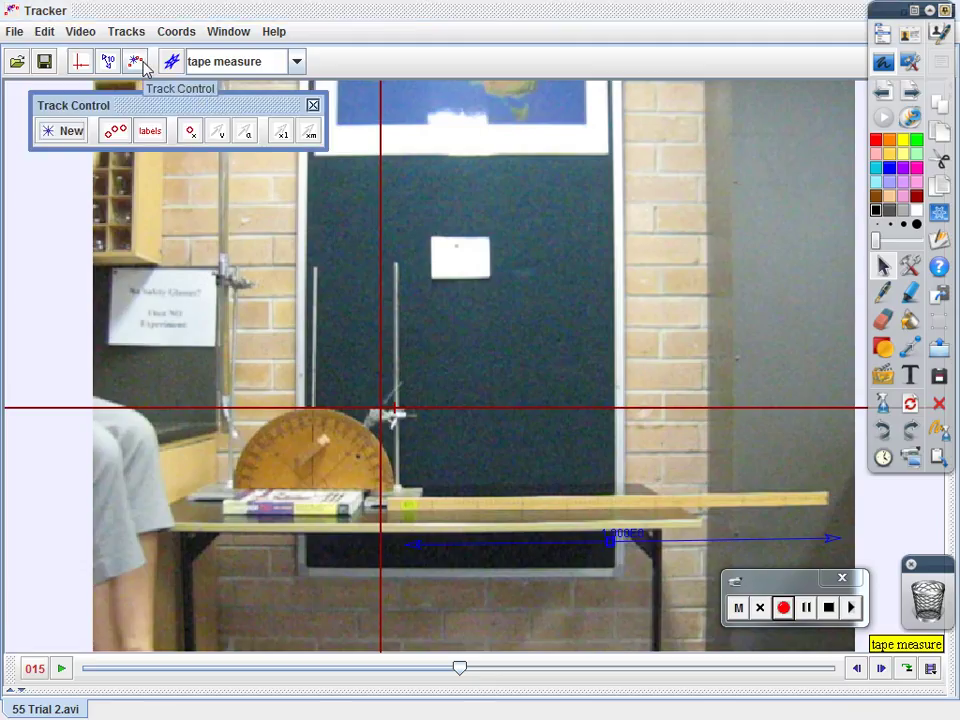
{"action": "left_click", "coordinate": [70, 131]}
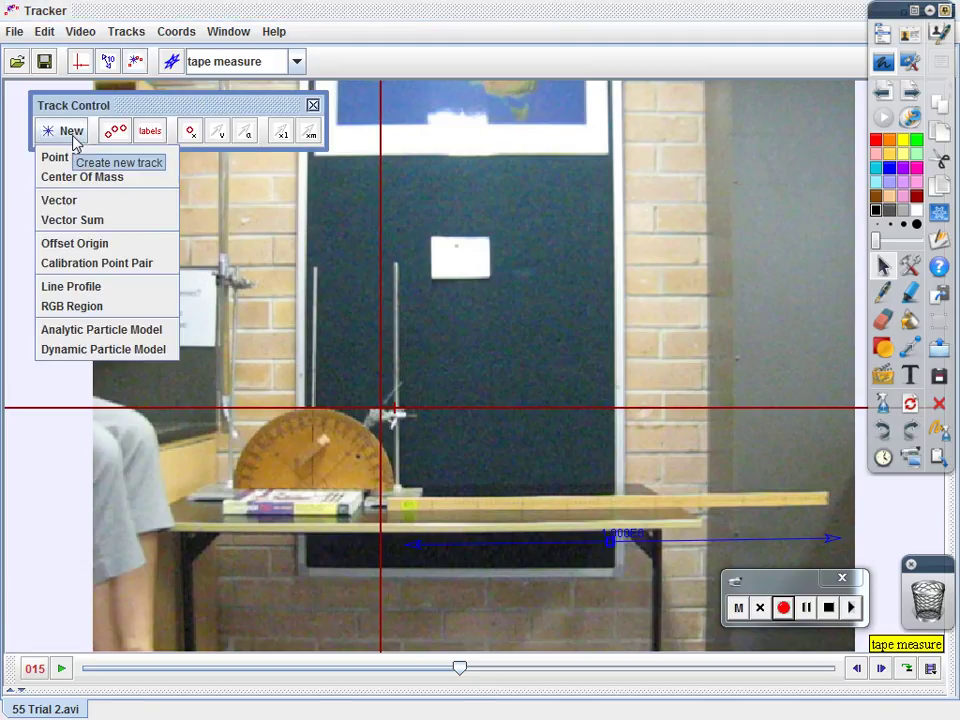
{"action": "left_click", "coordinate": [58, 157]}
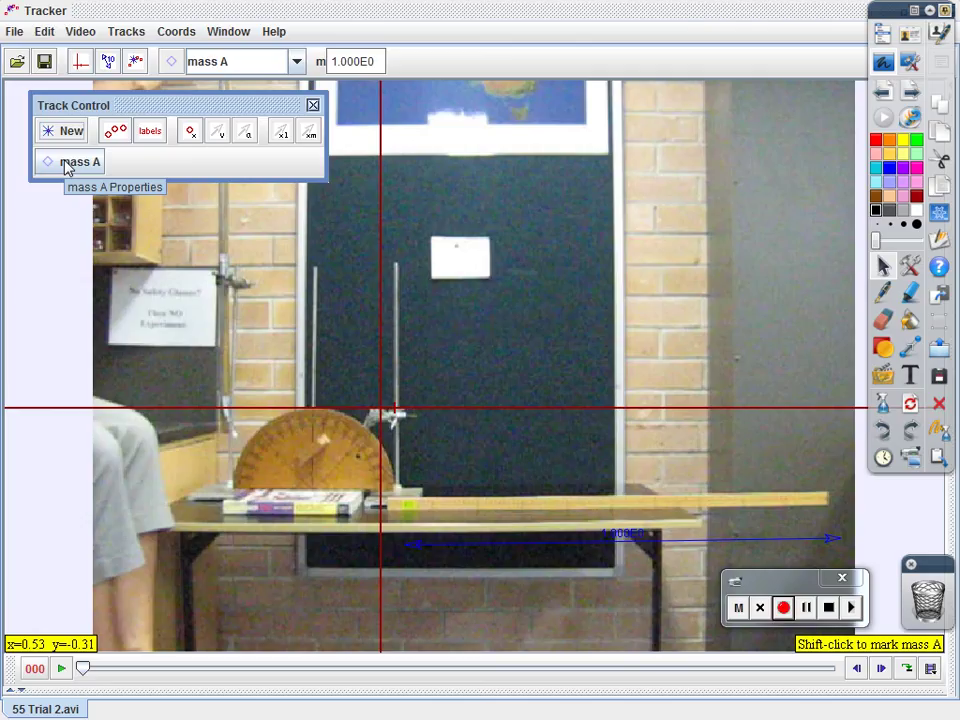
{"action": "left_click", "coordinate": [80, 167]}
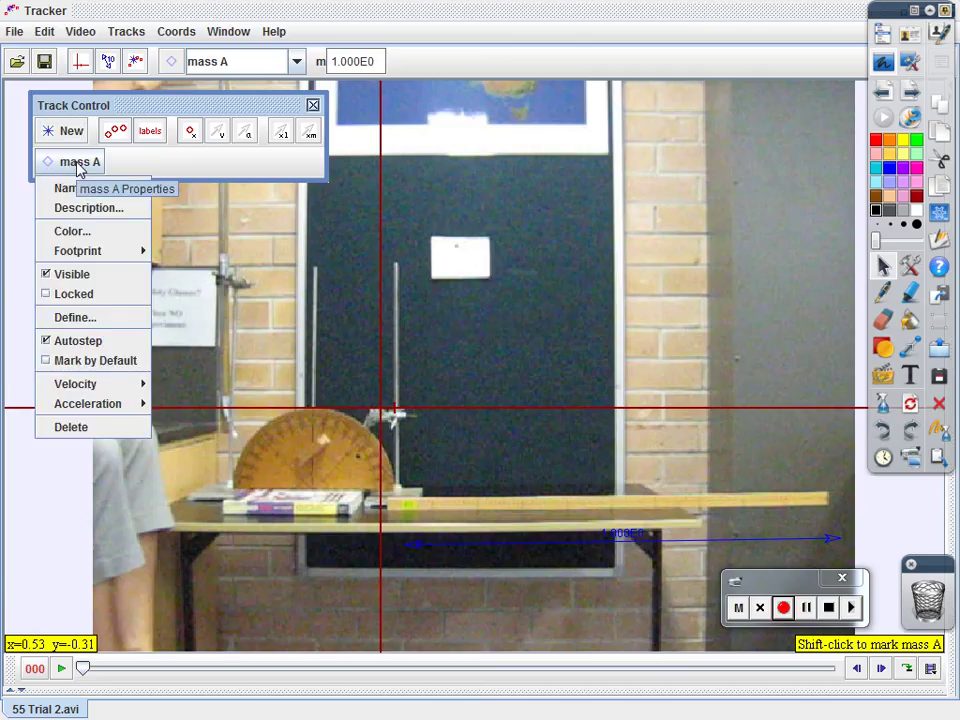
{"action": "left_click", "coordinate": [76, 231]}
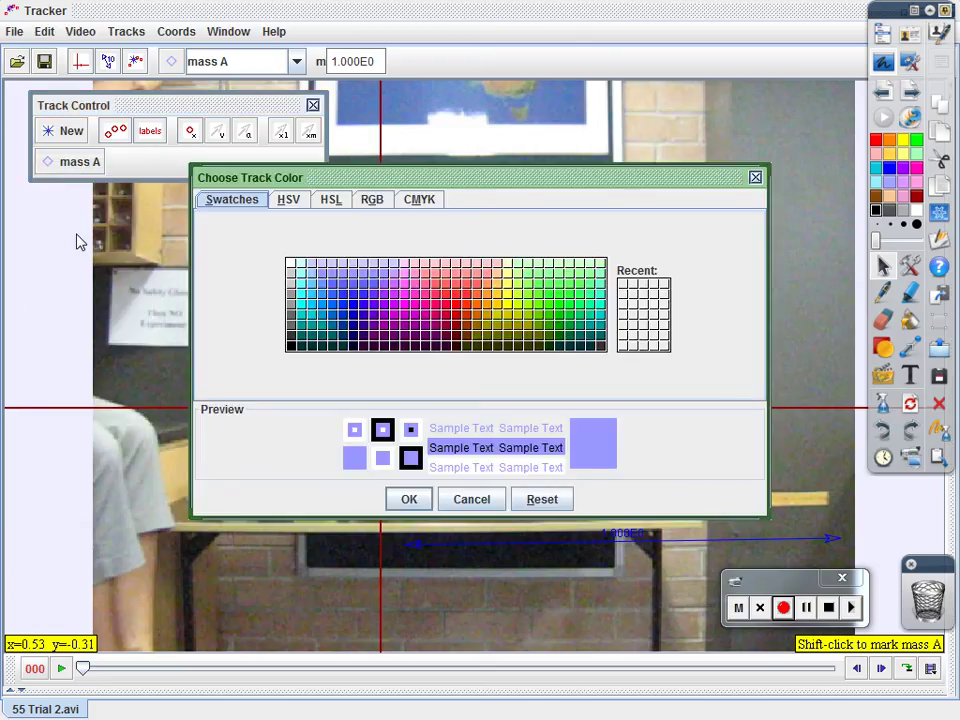
{"action": "left_click", "coordinate": [507, 304]}
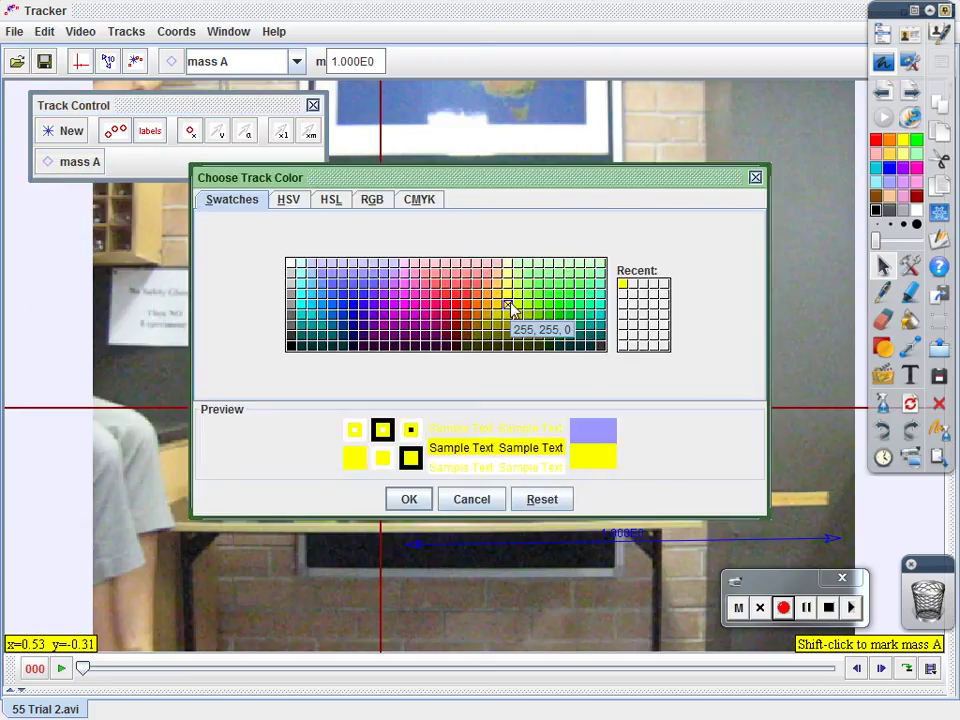
{"action": "left_click", "coordinate": [410, 501]}
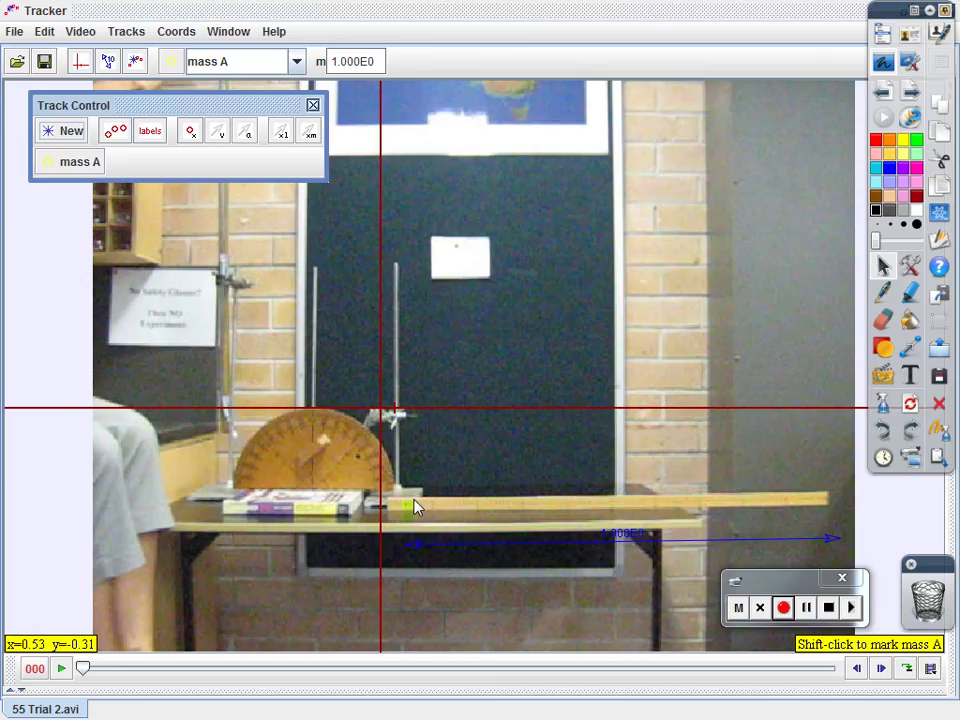
Move the video to frame 015, where the launch begins
{"action": "mouse_move", "coordinate": [85, 668]}
{"action": "left_mouse_down"}
{"action": "mouse_move", "coordinate": [489, 676]}
{"action": "mouse_move", "coordinate": [457, 677]}
{"action": "left_mouse_up"}
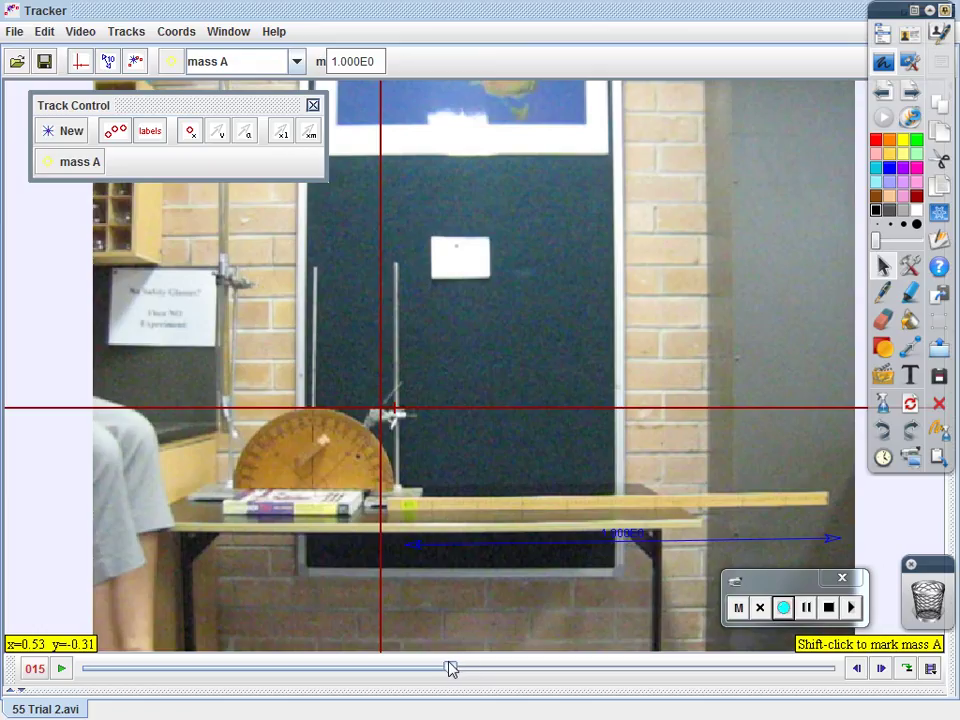
{"action": "left_click_drag", "start_coordinate": [451, 668], "coordinate": [444, 673]}
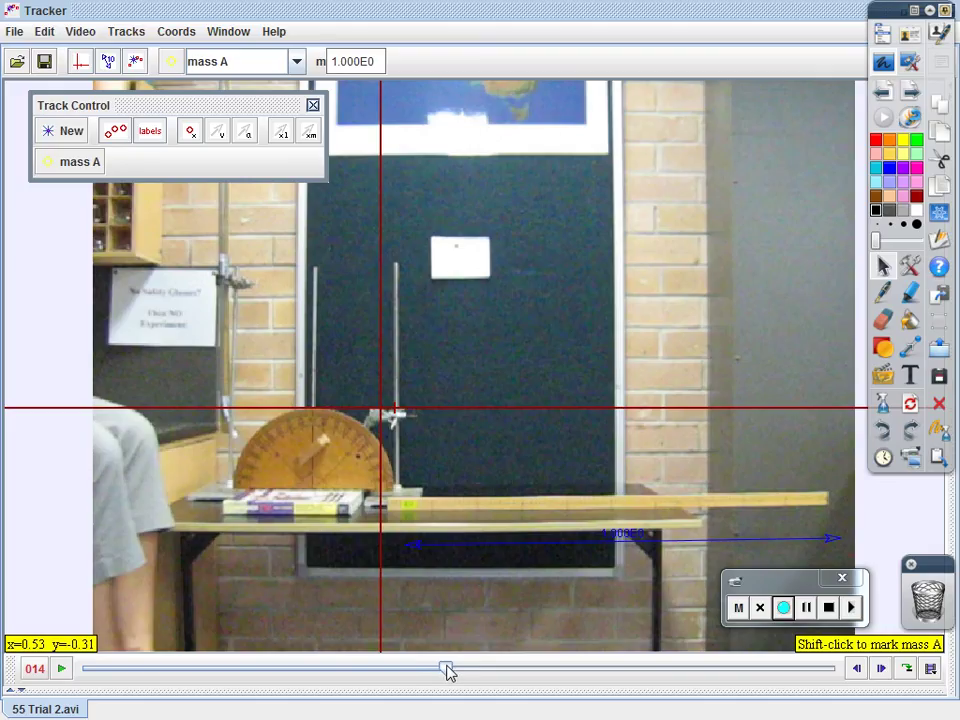
{"action": "left_click_drag", "start_coordinate": [441, 673], "coordinate": [453, 670]}
{"action": "left_click", "coordinate": [402, 383], "text": "shift"}
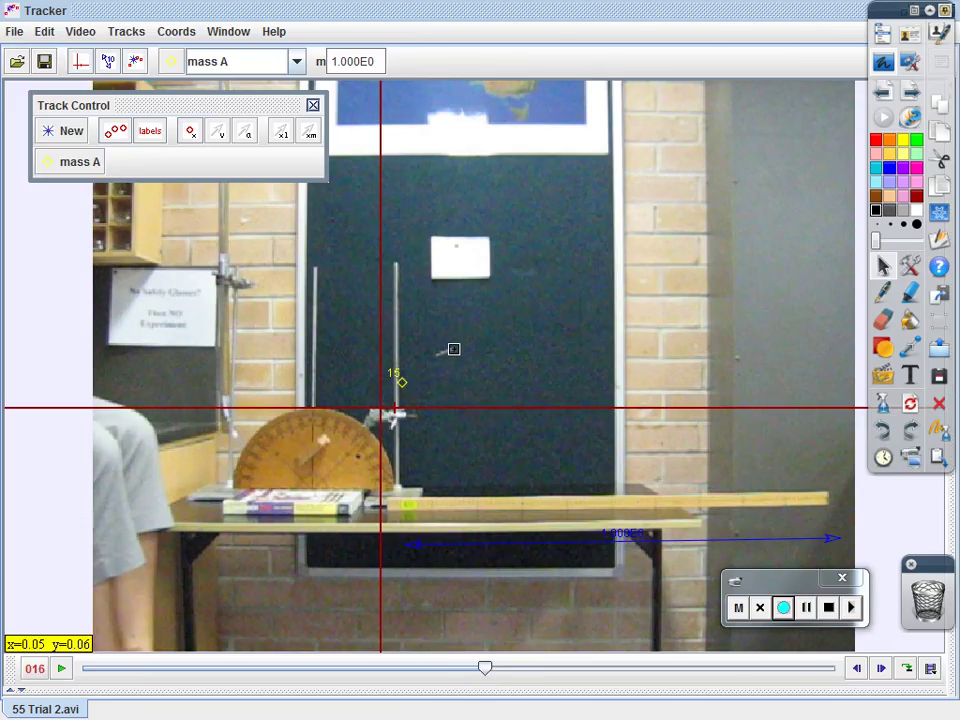
{"action": "left_click", "coordinate": [453, 349], "text": "shift"}
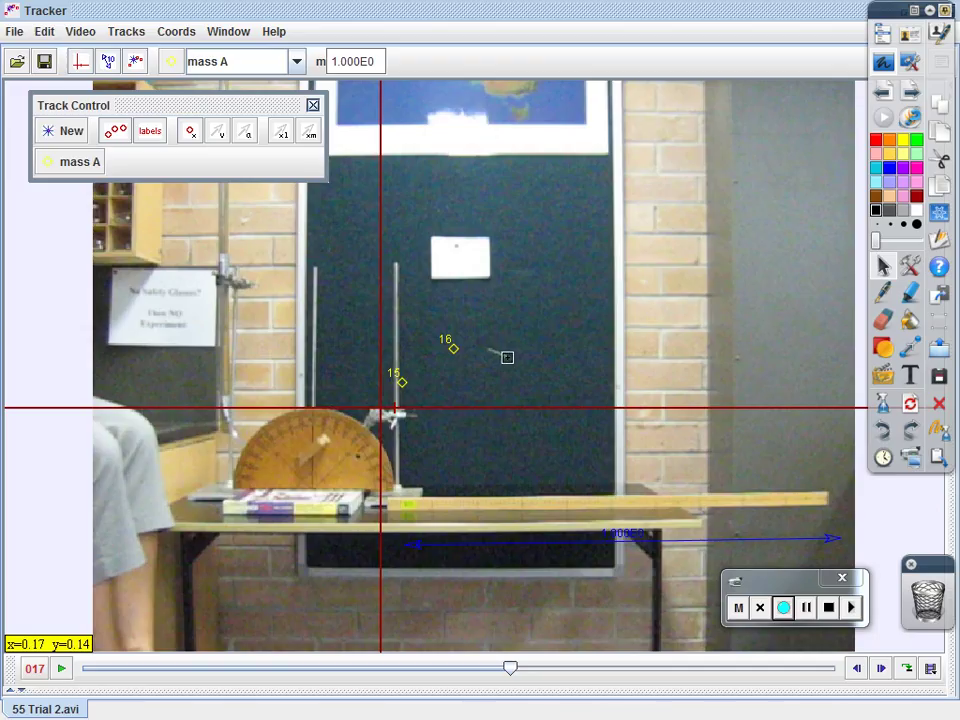
{"action": "left_click", "coordinate": [506, 357], "text": "shift"}
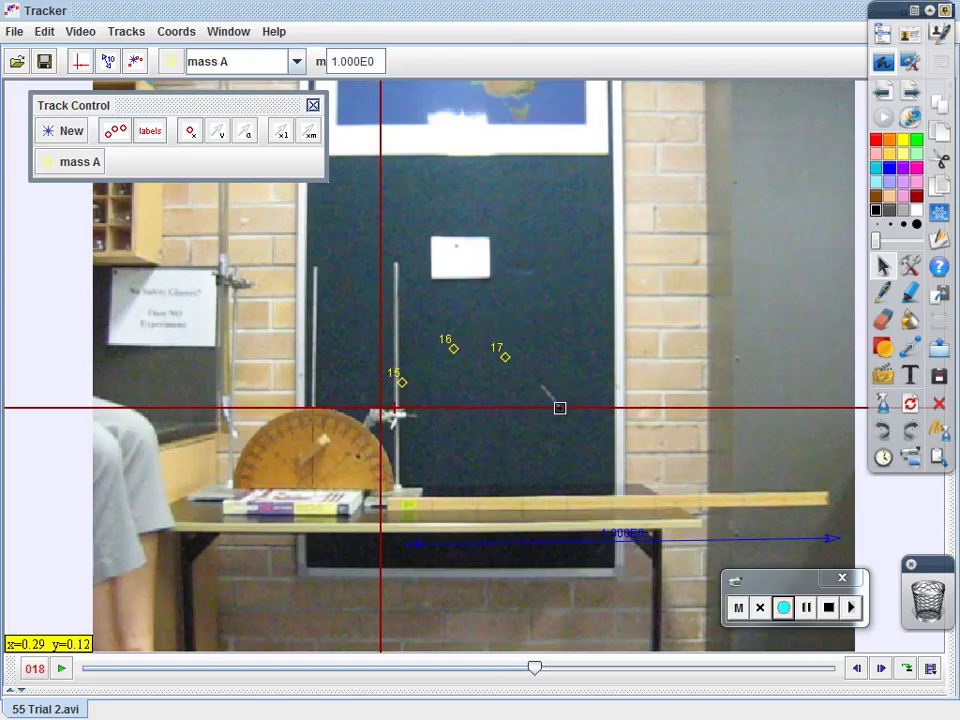
{"action": "left_click", "coordinate": [559, 408], "text": "shift"}
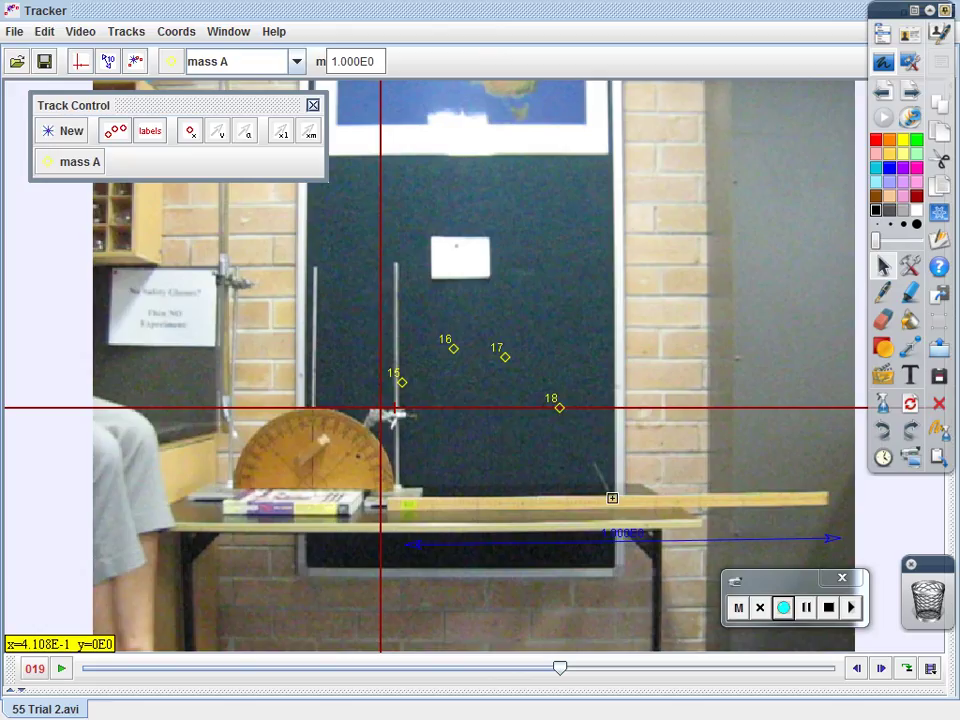
{"action": "left_click", "coordinate": [612, 497], "text": "shift"}
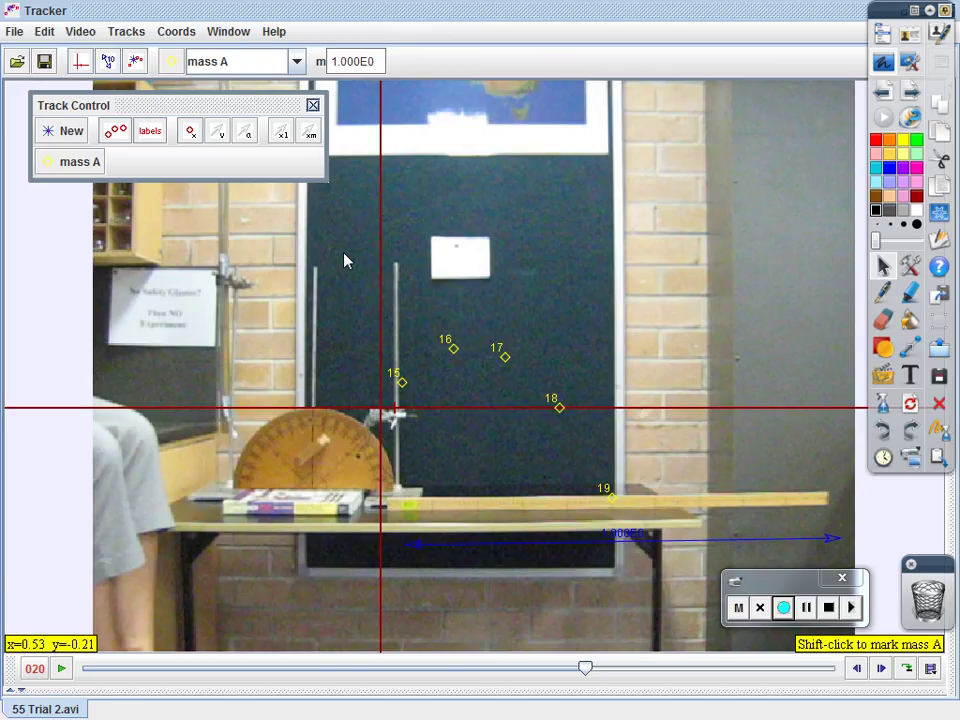
Show mass A's (t, x) plot and data table in a widened right-hand panel
{"action": "left_click", "coordinate": [783, 608]}
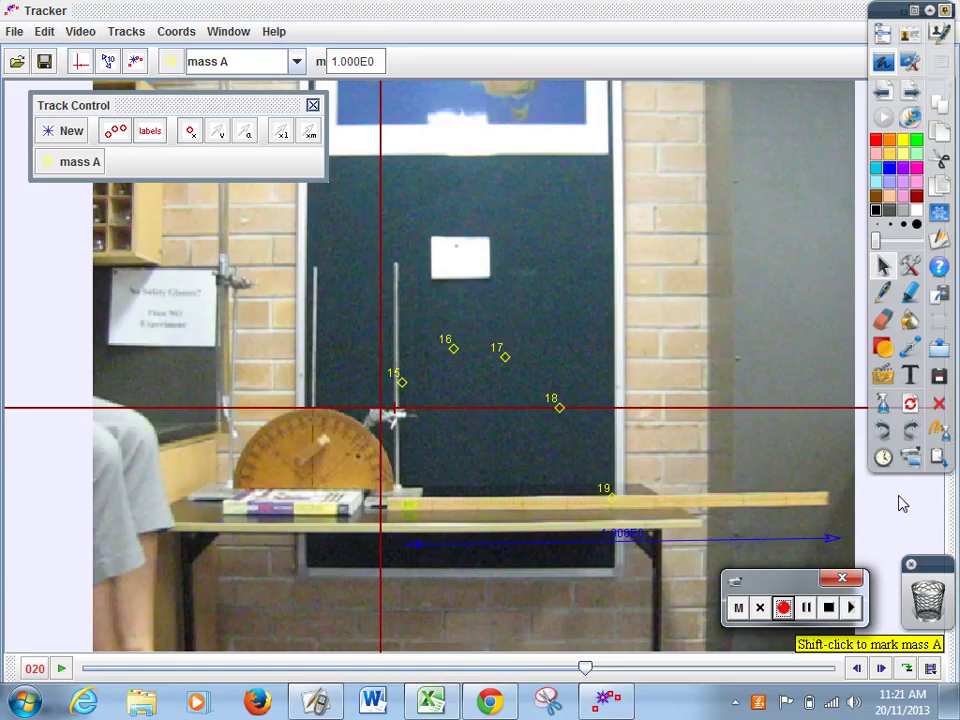
{"action": "left_click", "coordinate": [929, 11]}
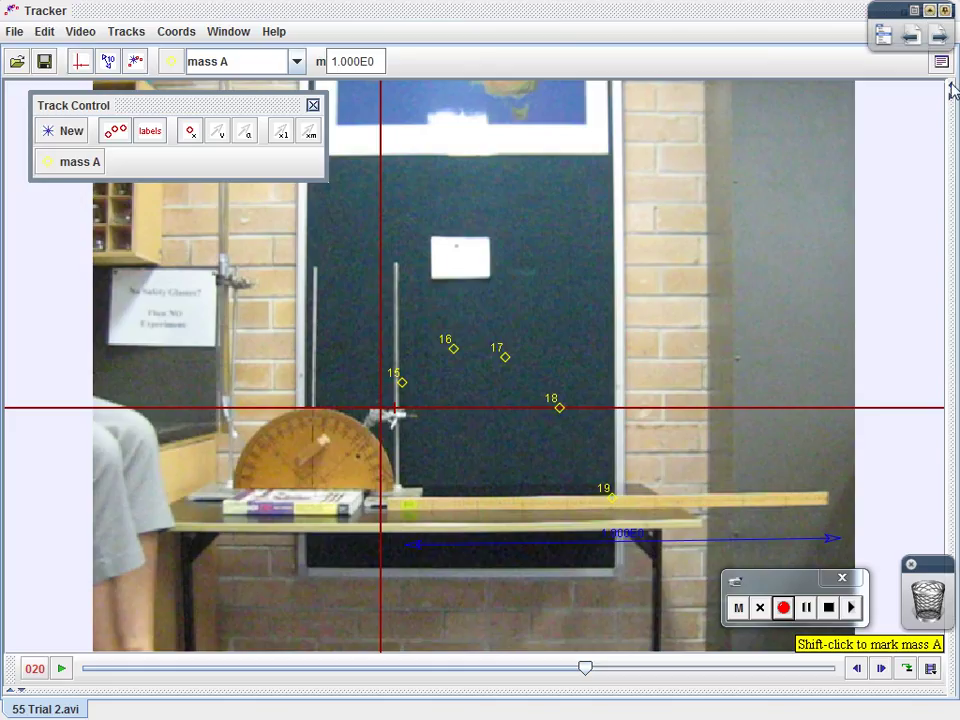
{"action": "left_click", "coordinate": [953, 90]}
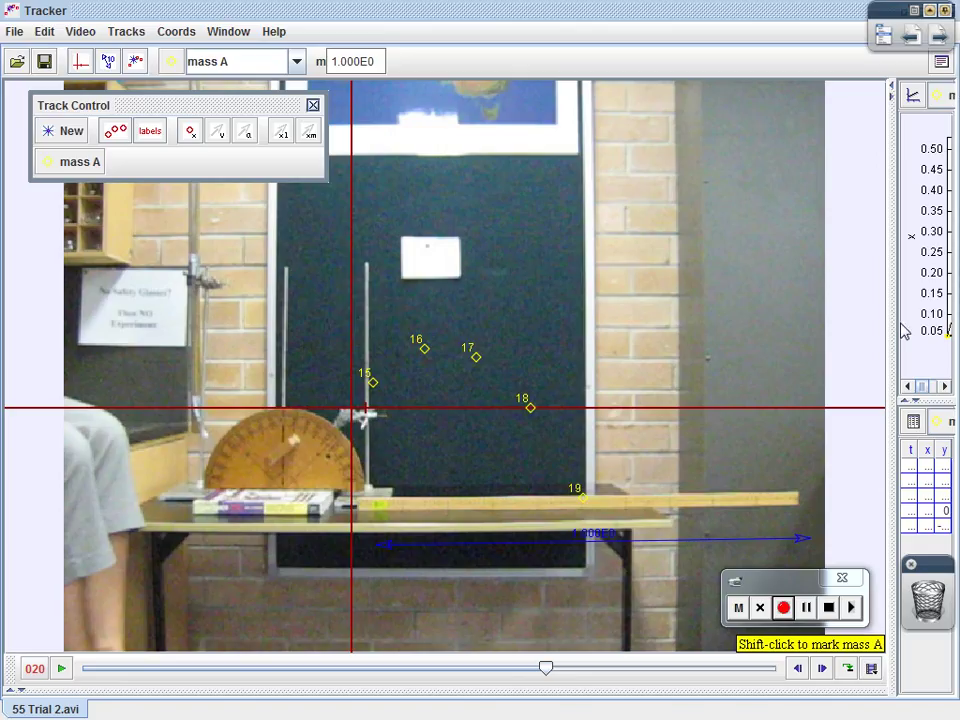
{"action": "left_click_drag", "start_coordinate": [895, 325], "coordinate": [610, 315]}
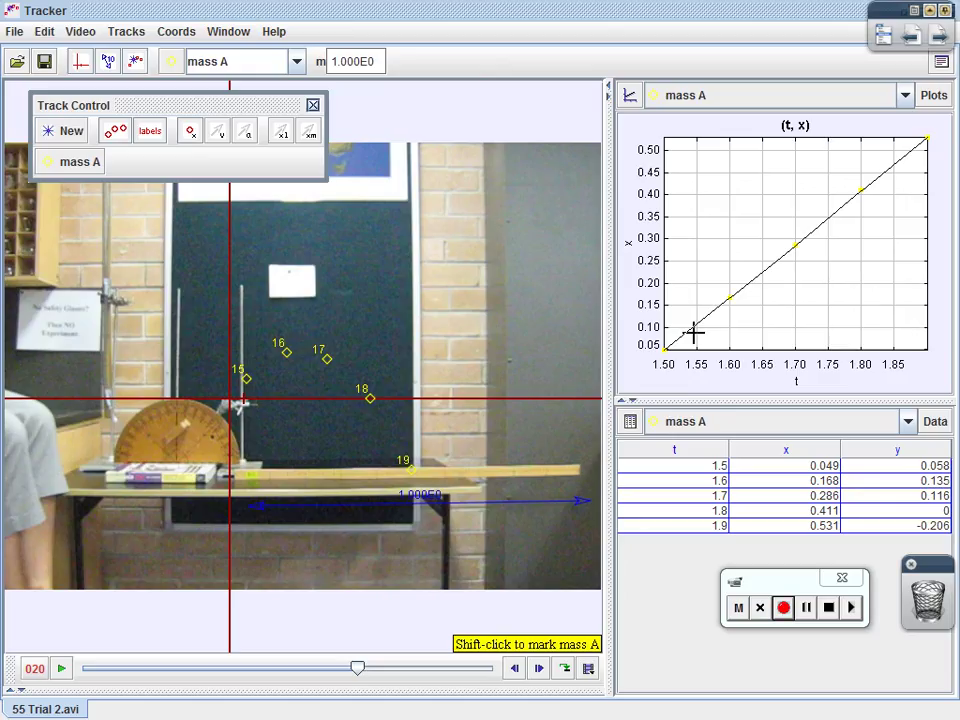
Highlight the (t, x) graph title and the t and x axis labels in blue
{"action": "left_click", "coordinate": [929, 12]}
{"action": "left_click", "coordinate": [912, 292]}
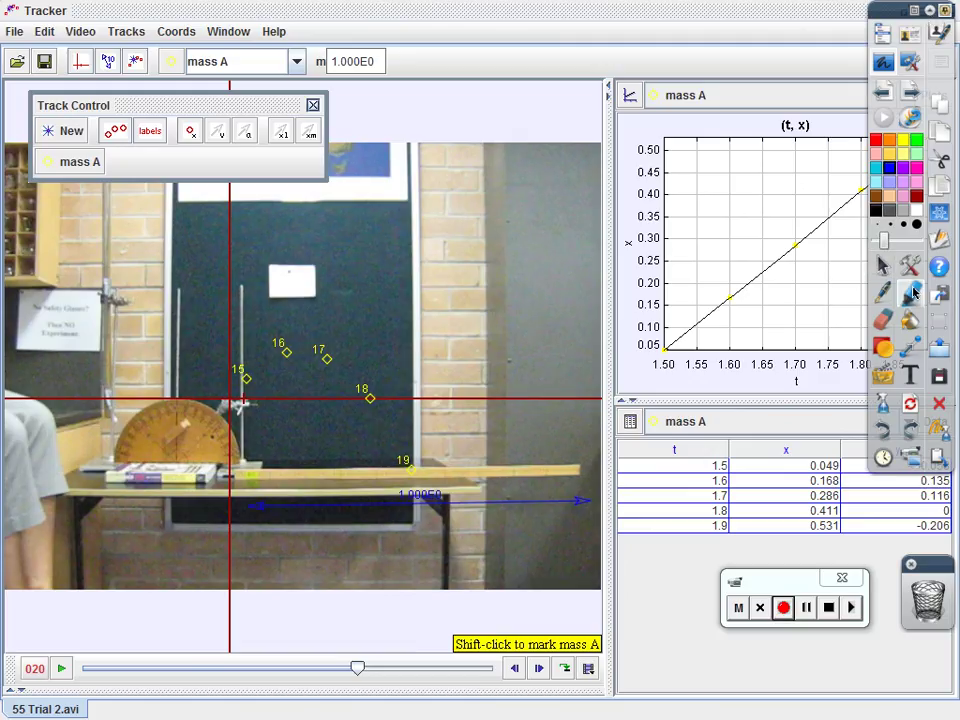
{"action": "left_click_drag", "start_coordinate": [797, 118], "coordinate": [825, 120]}
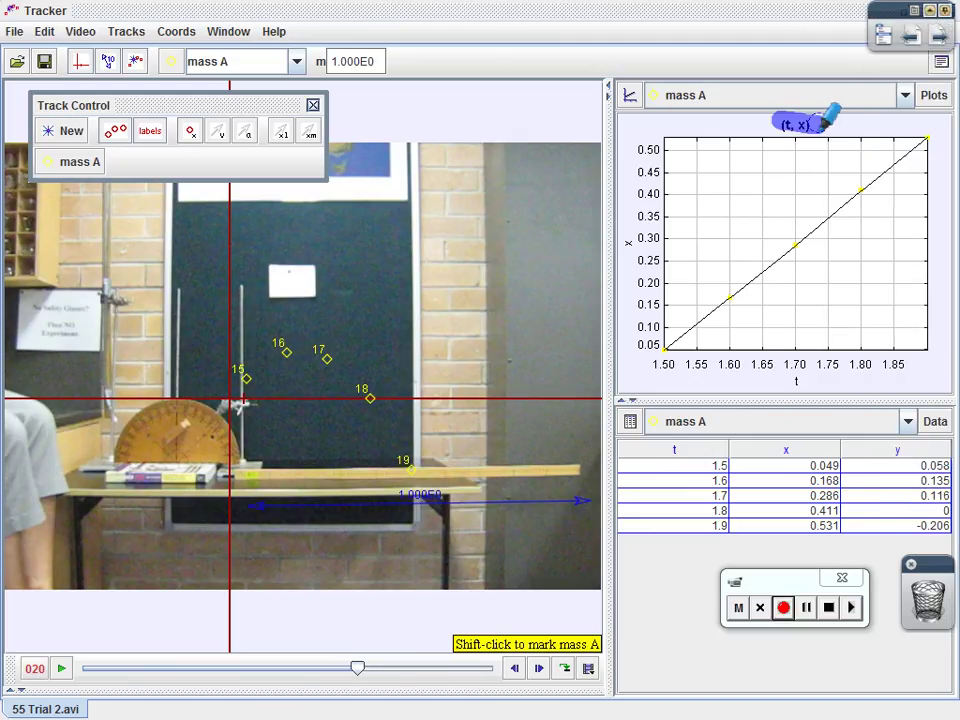
{"action": "left_click_drag", "start_coordinate": [786, 380], "coordinate": [810, 380]}
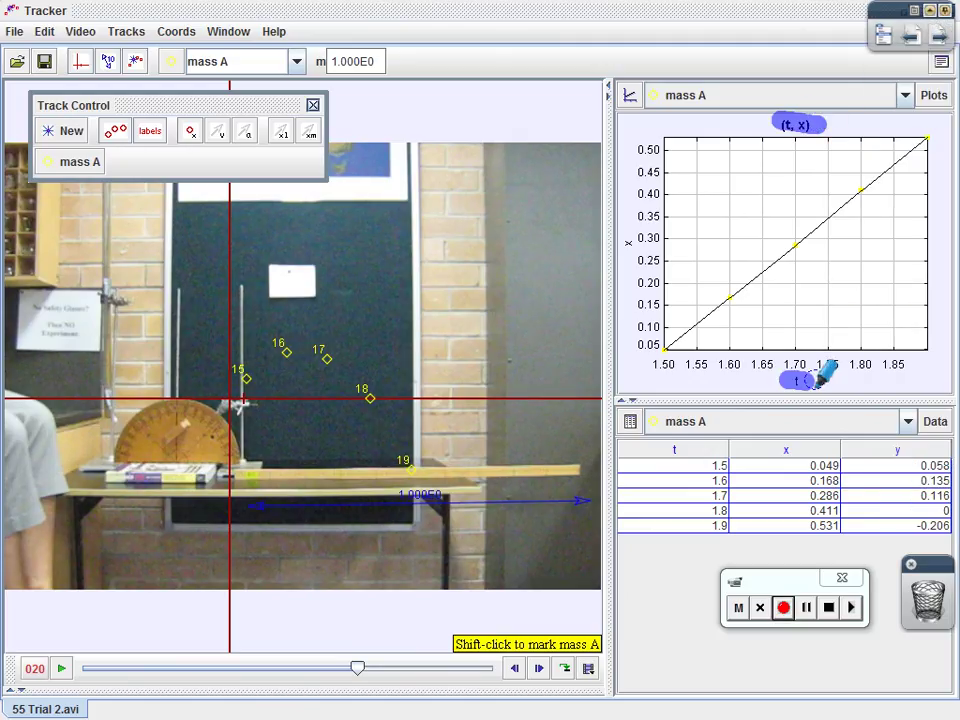
{"action": "left_click_drag", "start_coordinate": [627, 236], "coordinate": [629, 271]}
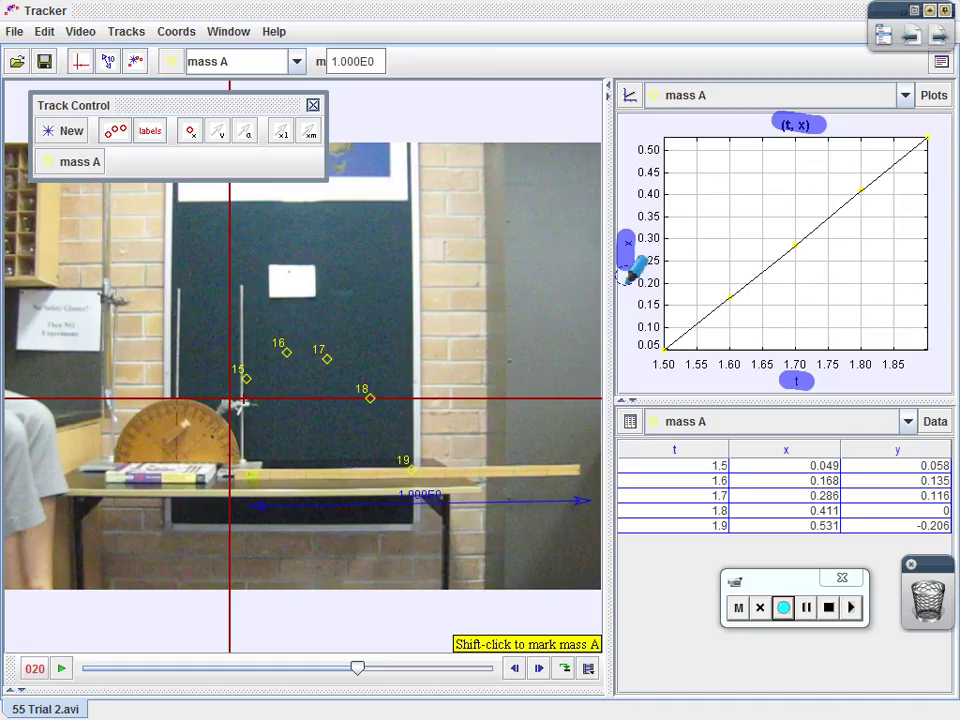
{"action": "left_click", "coordinate": [930, 11]}
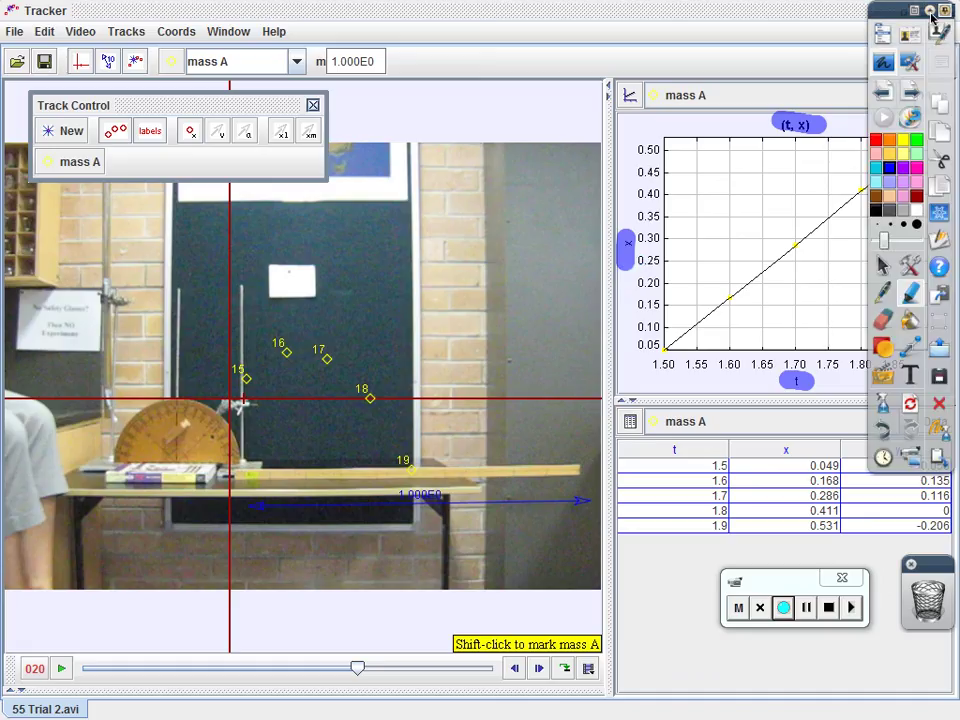
{"action": "left_click", "coordinate": [930, 11]}
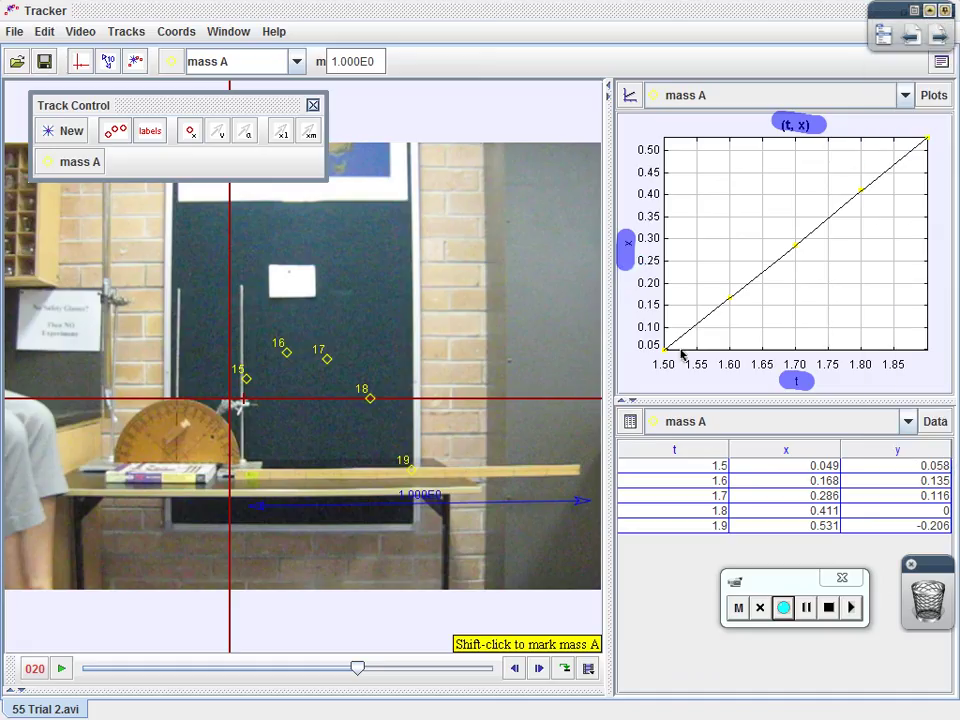
Trace the (t, x) graph line in yellow and box the table's t and x columns
{"action": "left_click_drag", "start_coordinate": [800, 264], "coordinate": [935, 158]}
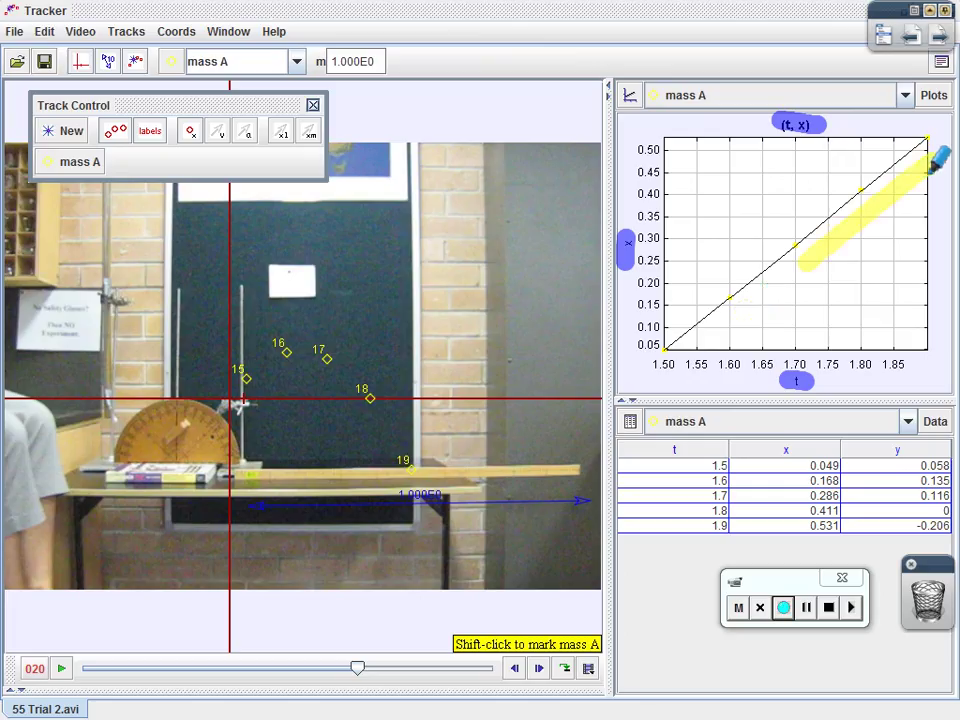
{"action": "left_click_drag", "start_coordinate": [712, 346], "coordinate": [827, 253]}
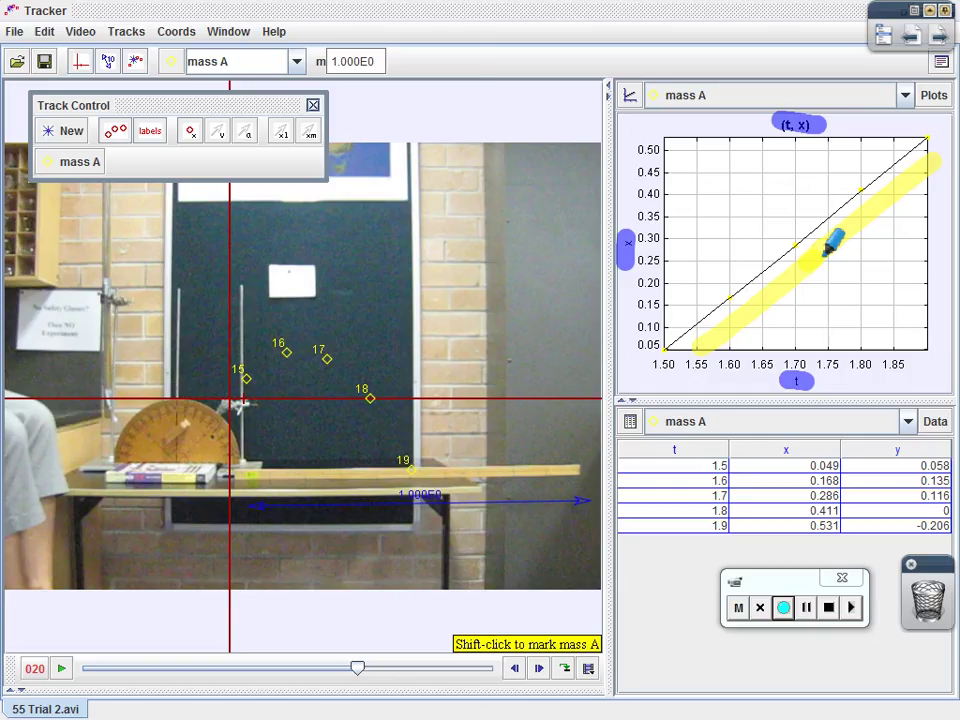
{"action": "mouse_move", "coordinate": [648, 435]}
{"action": "left_mouse_down"}
{"action": "mouse_move", "coordinate": [664, 508]}
{"action": "mouse_move", "coordinate": [834, 510]}
{"action": "mouse_move", "coordinate": [857, 433]}
{"action": "mouse_move", "coordinate": [648, 418]}
{"action": "left_mouse_up"}
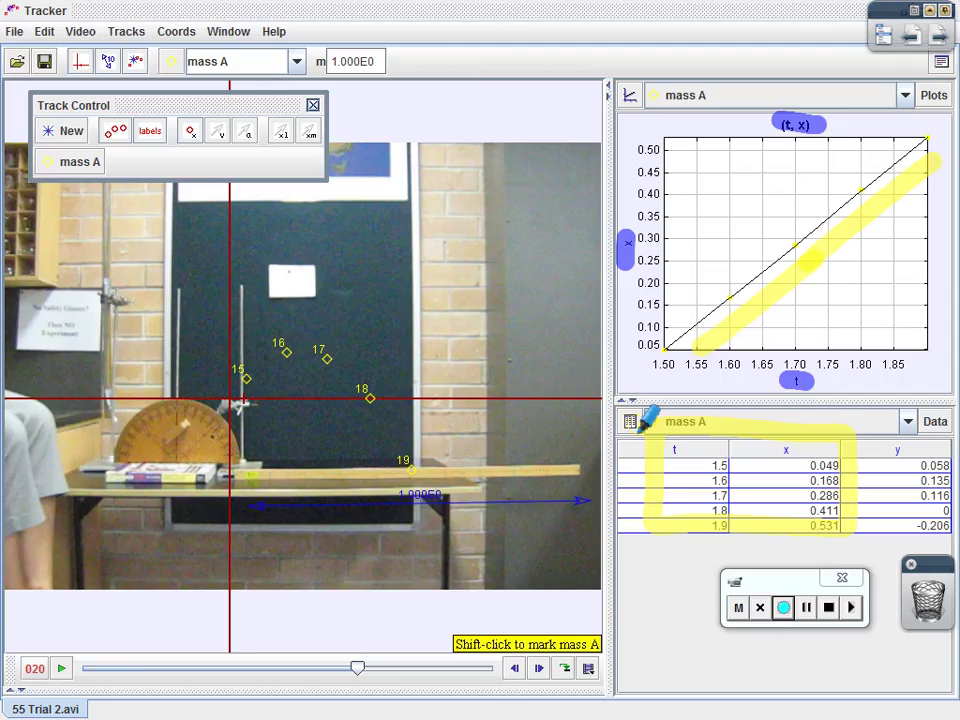
{"action": "left_click_drag", "start_coordinate": [885, 168], "coordinate": [668, 336]}
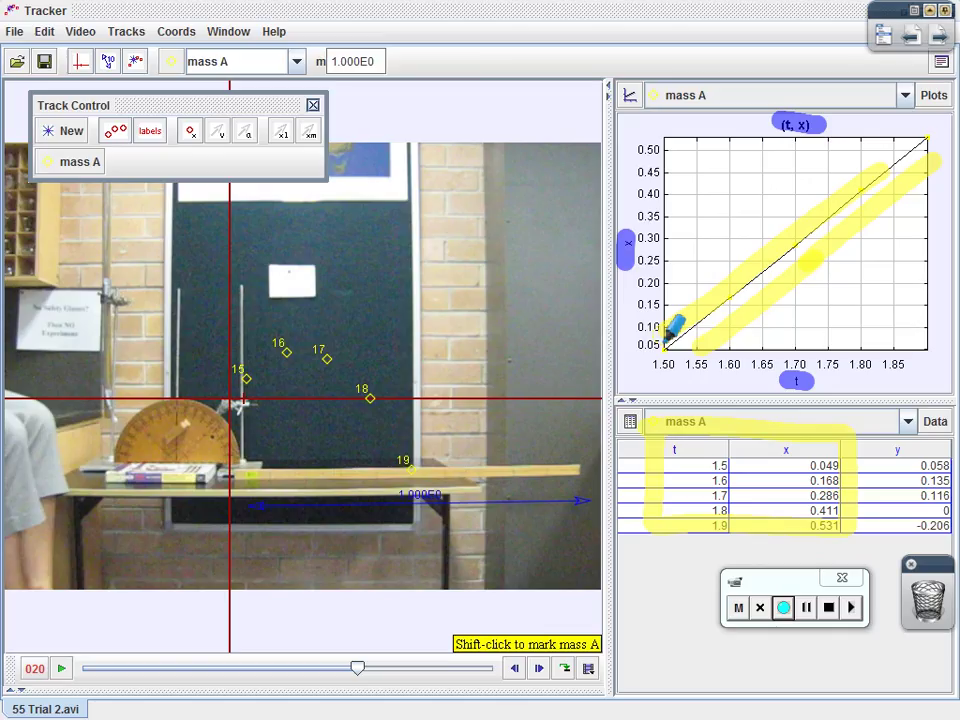
{"action": "left_click", "coordinate": [929, 10]}
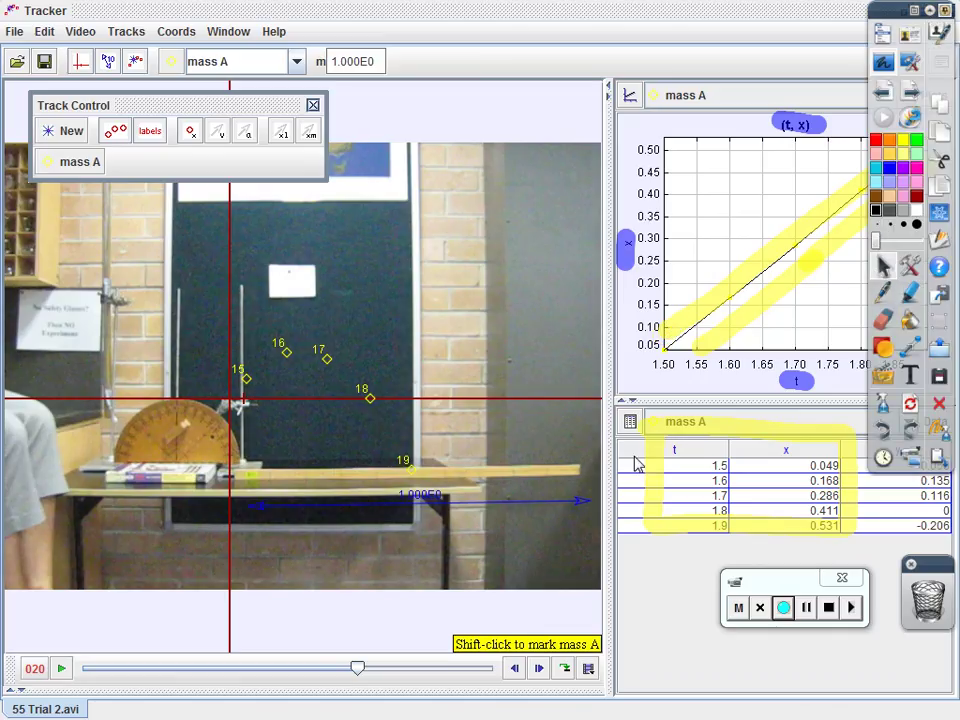
Select mass A's five t and x table values, then minimise Tracker to the desktop
{"action": "mouse_move", "coordinate": [634, 462]}
{"action": "left_mouse_down"}
{"action": "mouse_move", "coordinate": [695, 518]}
{"action": "mouse_move", "coordinate": [800, 540]}
{"action": "left_mouse_up"}
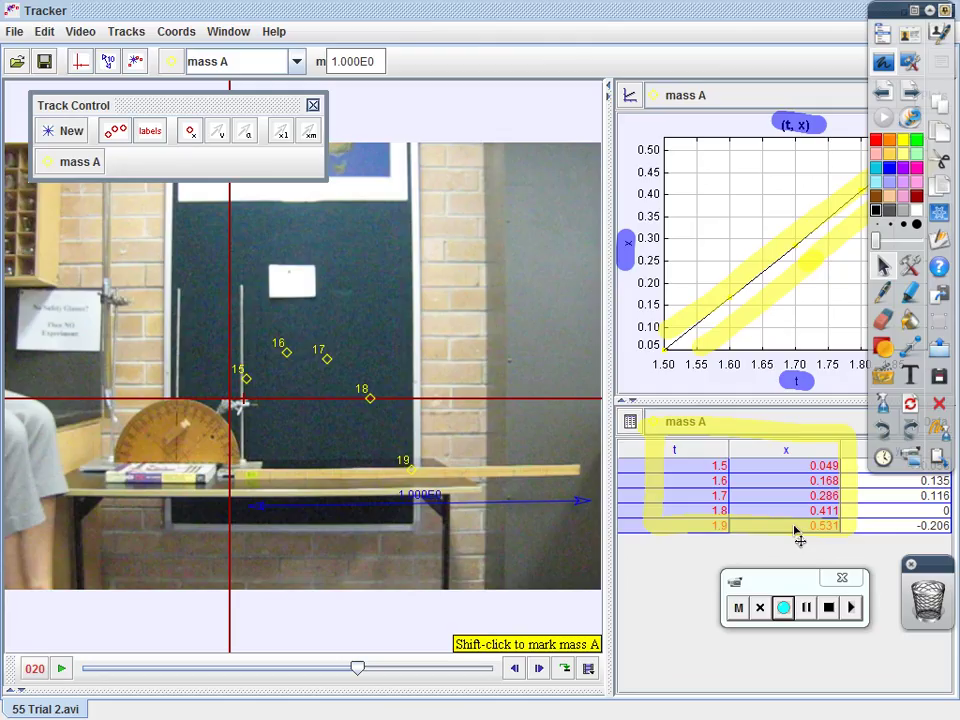
{"action": "left_click", "coordinate": [930, 11]}
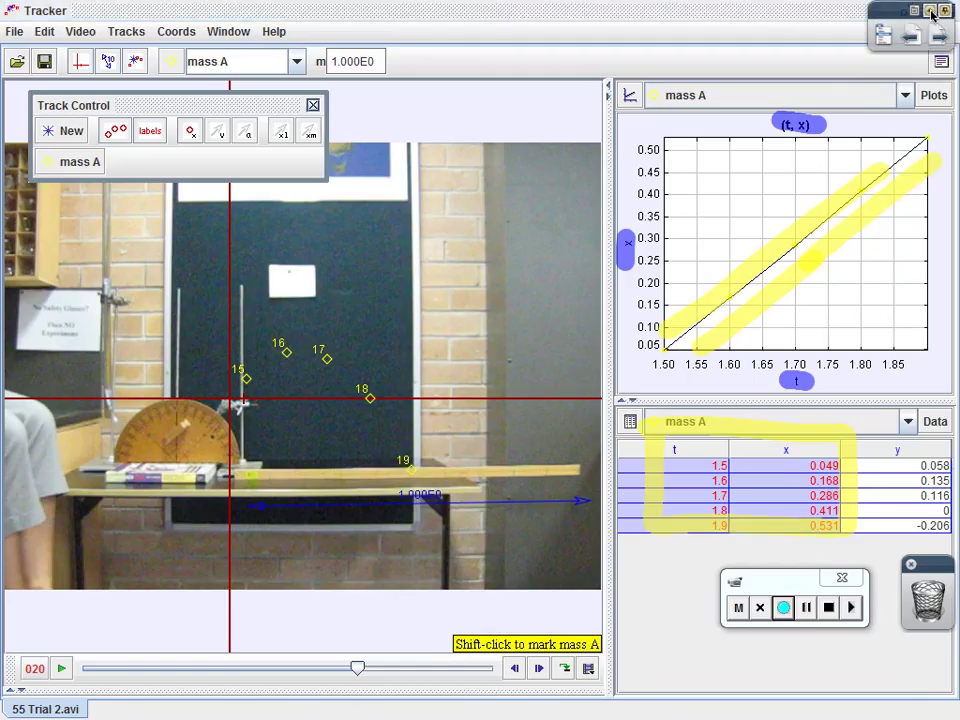
{"action": "left_click_drag", "start_coordinate": [932, 14], "coordinate": [841, 18]}
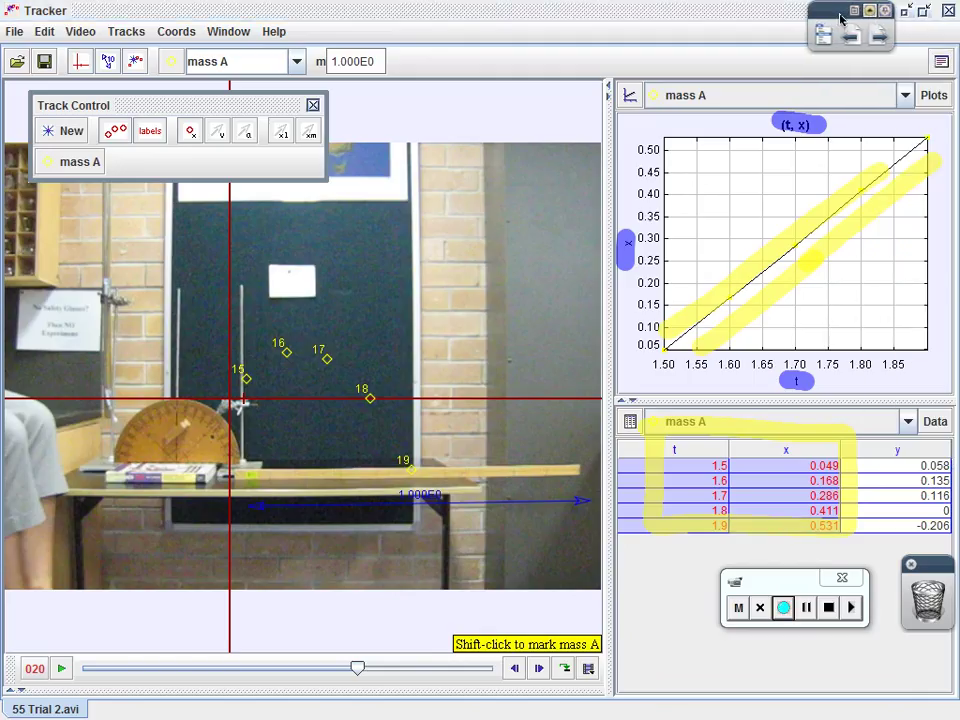
{"action": "left_click", "coordinate": [923, 11]}
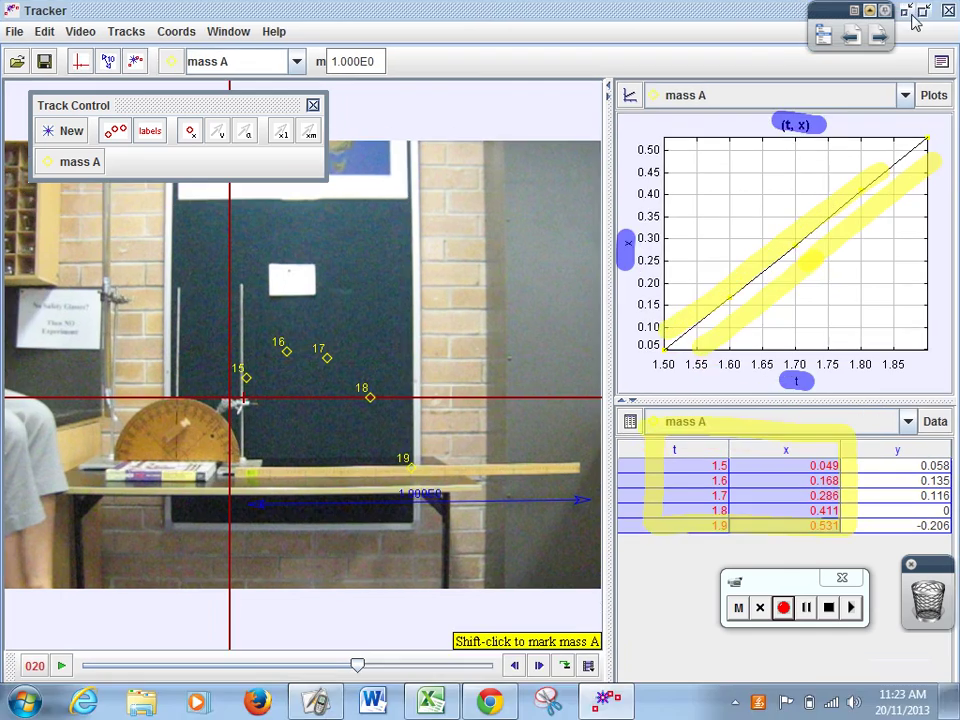
{"action": "left_click", "coordinate": [903, 15]}
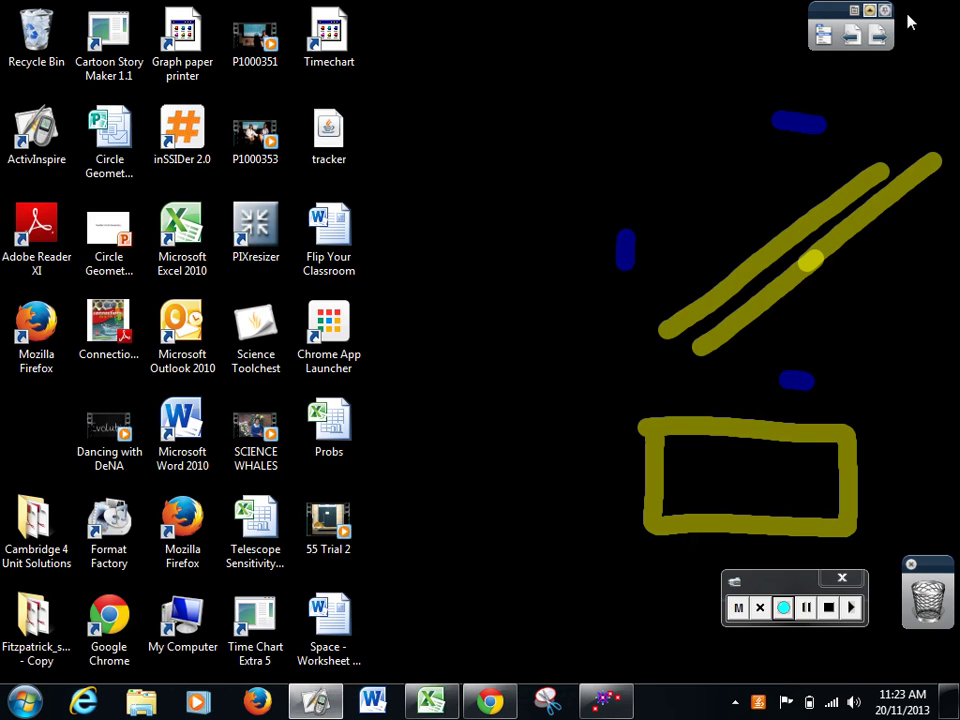
Paste the t and x data into Excel's Book1 at B3 with headings t in B2 and x in C2
{"action": "left_click", "coordinate": [431, 702]}
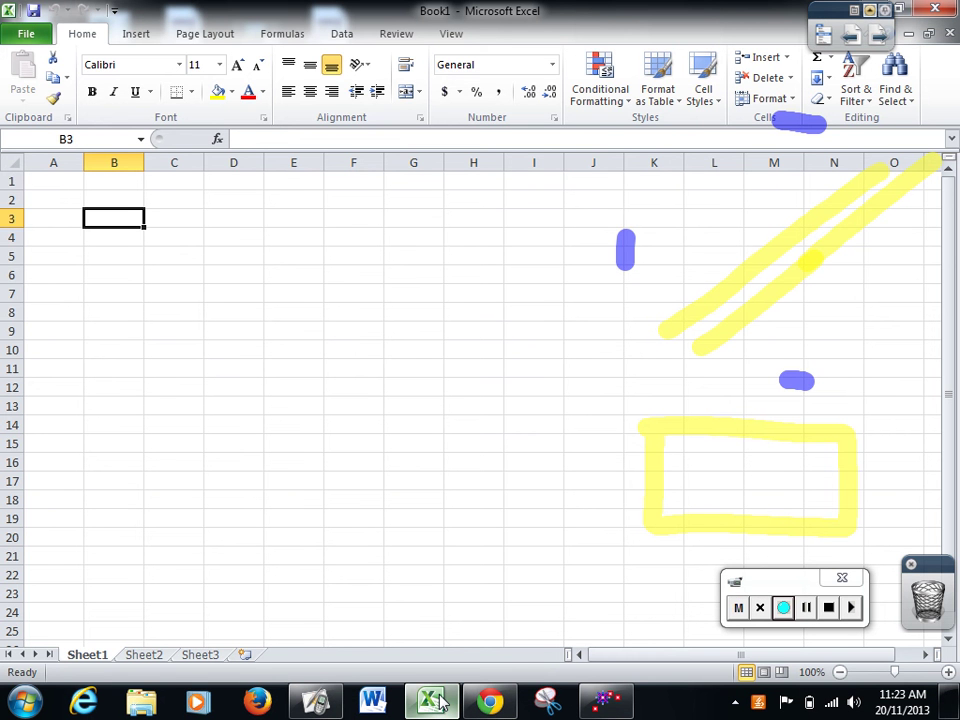
{"action": "type", "text": "1.5\t0.049463 1.6\t0.167745 1.7\t0.286028 1.8\t0.410761 1.9\t0.531194"}
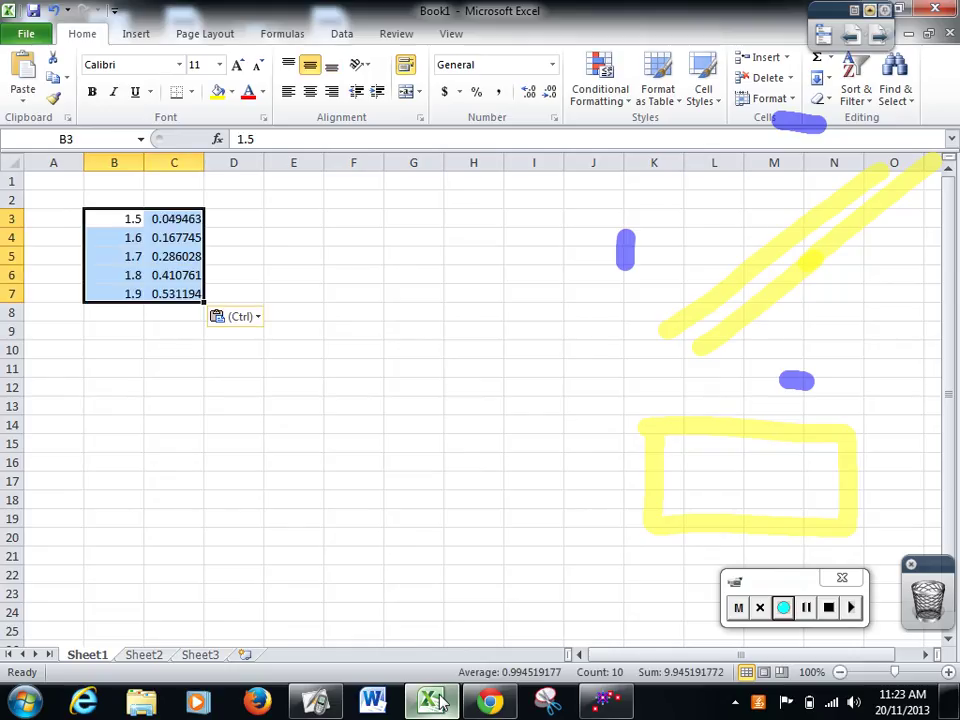
{"action": "left_click", "coordinate": [131, 198]}
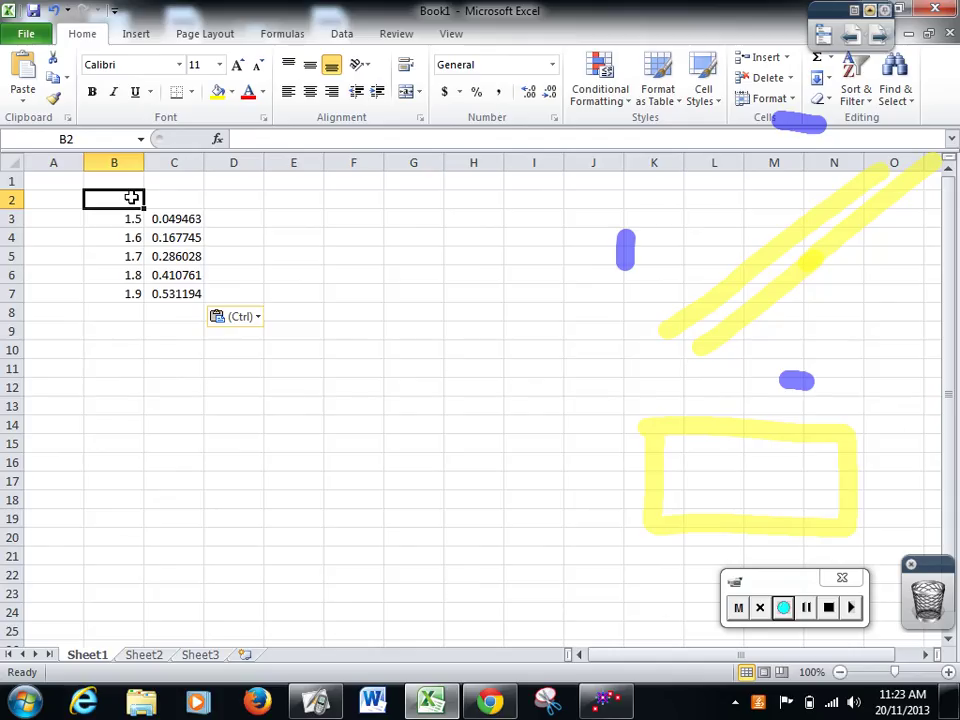
{"action": "type", "text": "t"}
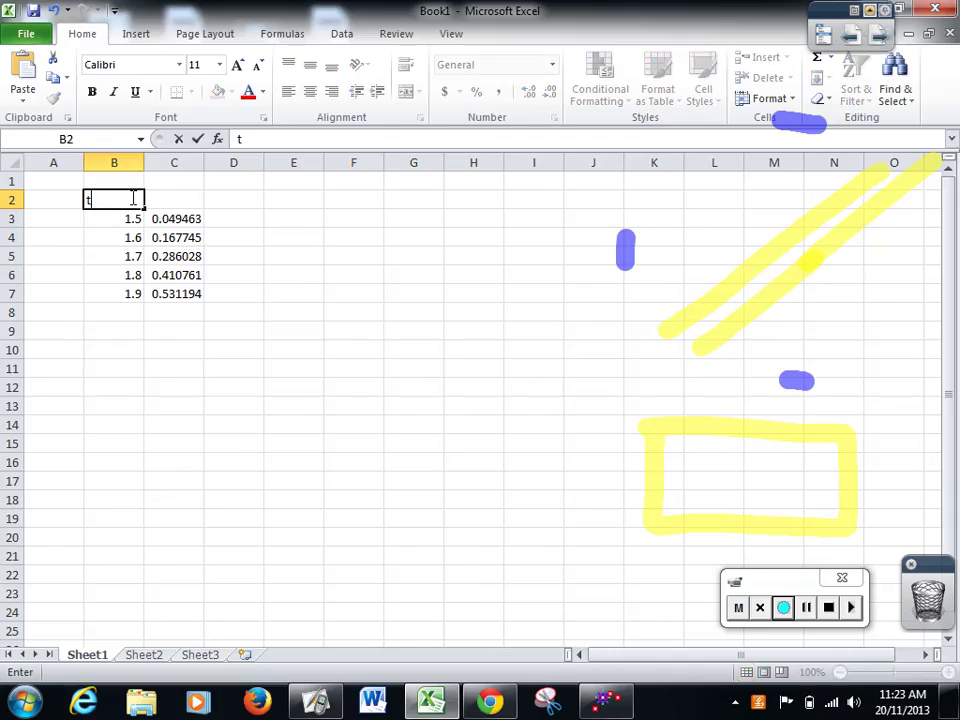
{"action": "left_click", "coordinate": [164, 198]}
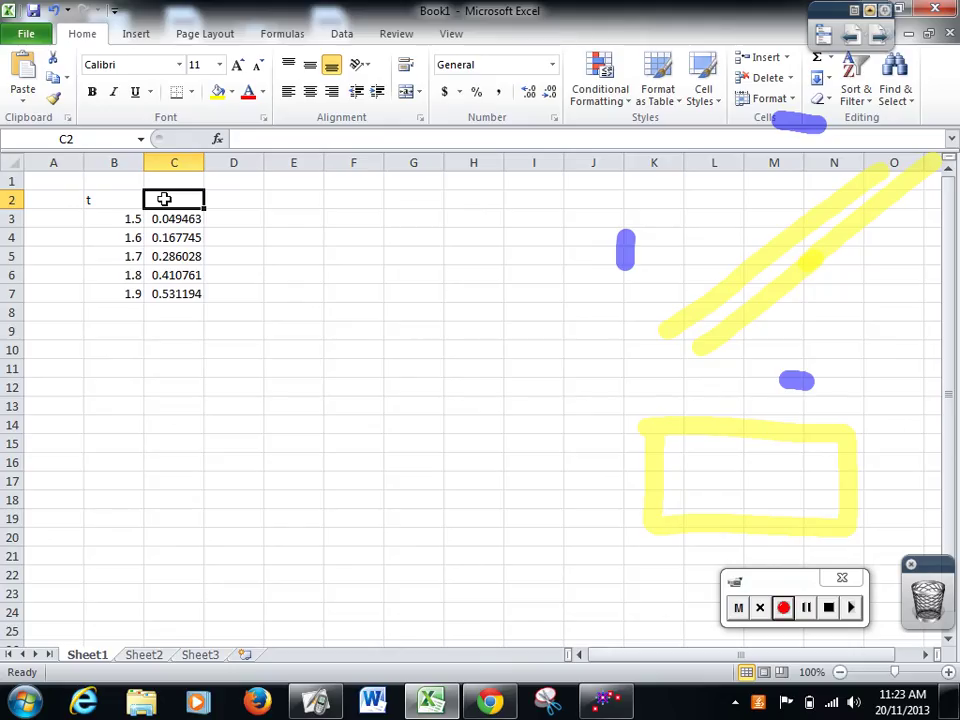
{"action": "type", "text": "x"}
{"action": "left_click", "coordinate": [247, 340]}
Select the table B2:C7 and zoom the sheet to 140%
{"action": "left_click", "coordinate": [79, 201]}
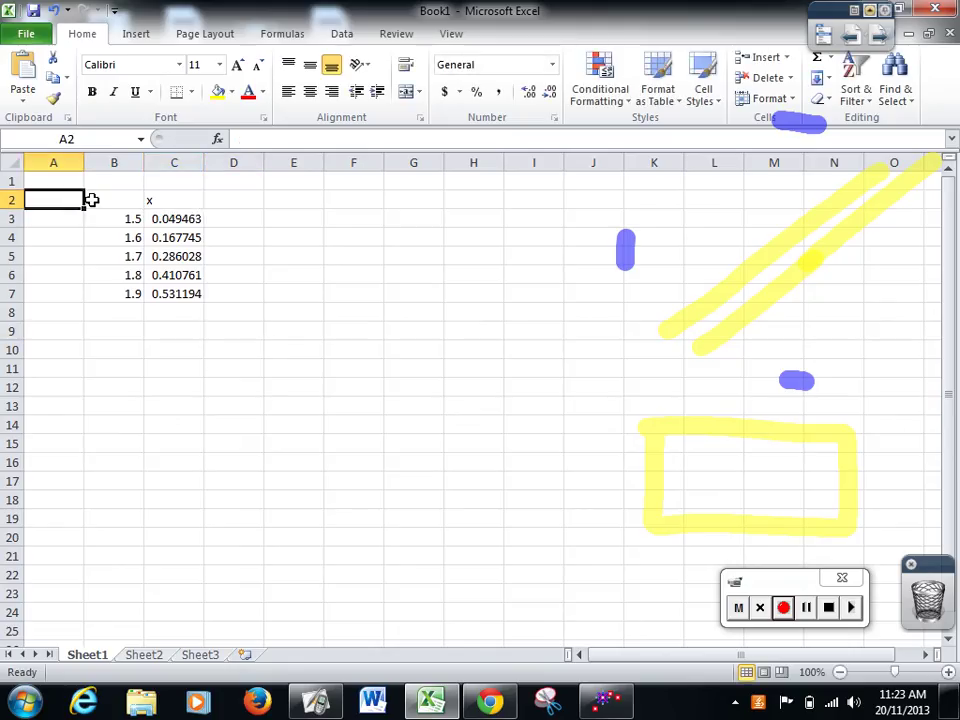
{"action": "left_click_drag", "start_coordinate": [99, 199], "coordinate": [193, 297]}
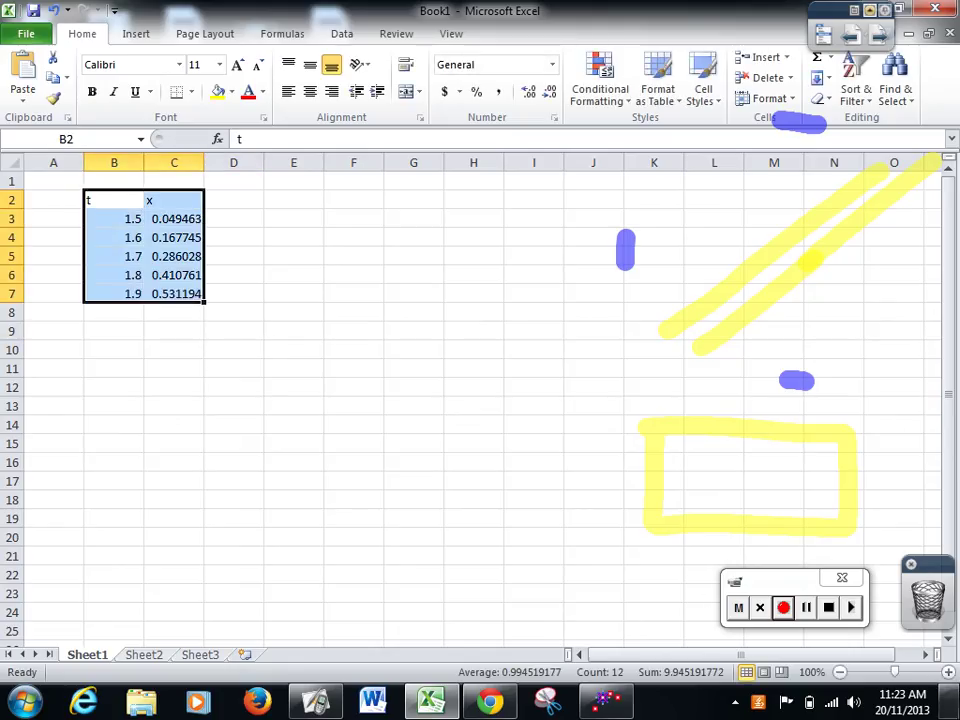
{"action": "left_click", "coordinate": [948, 672]}
{"action": "left_click", "coordinate": [948, 672]}
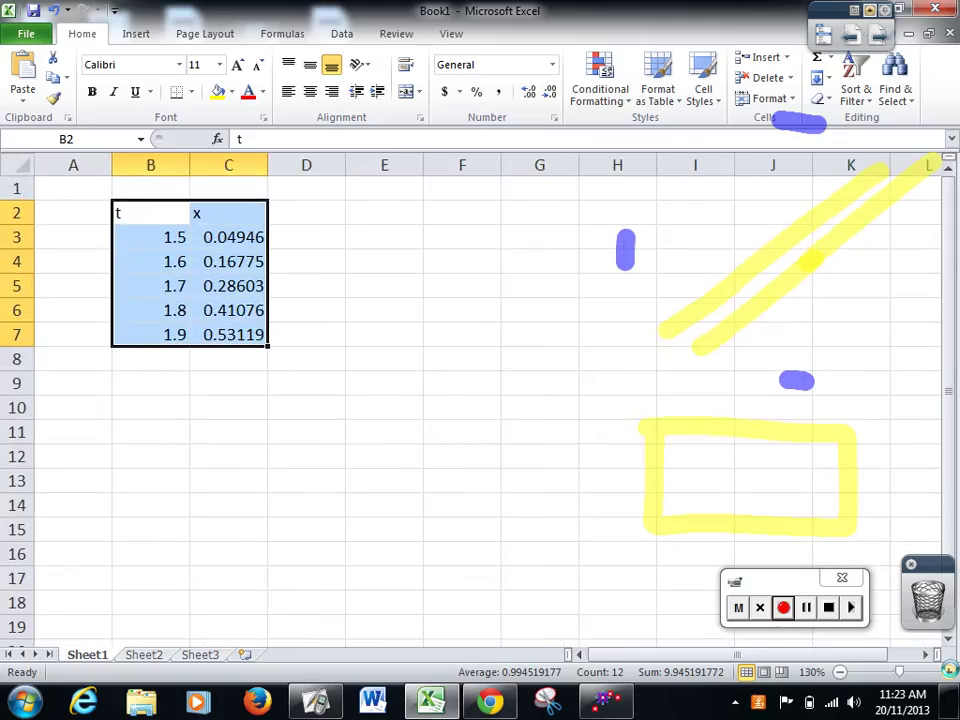
Insert a plain scatter chart of the t and x data
{"action": "left_click", "coordinate": [136, 34]}
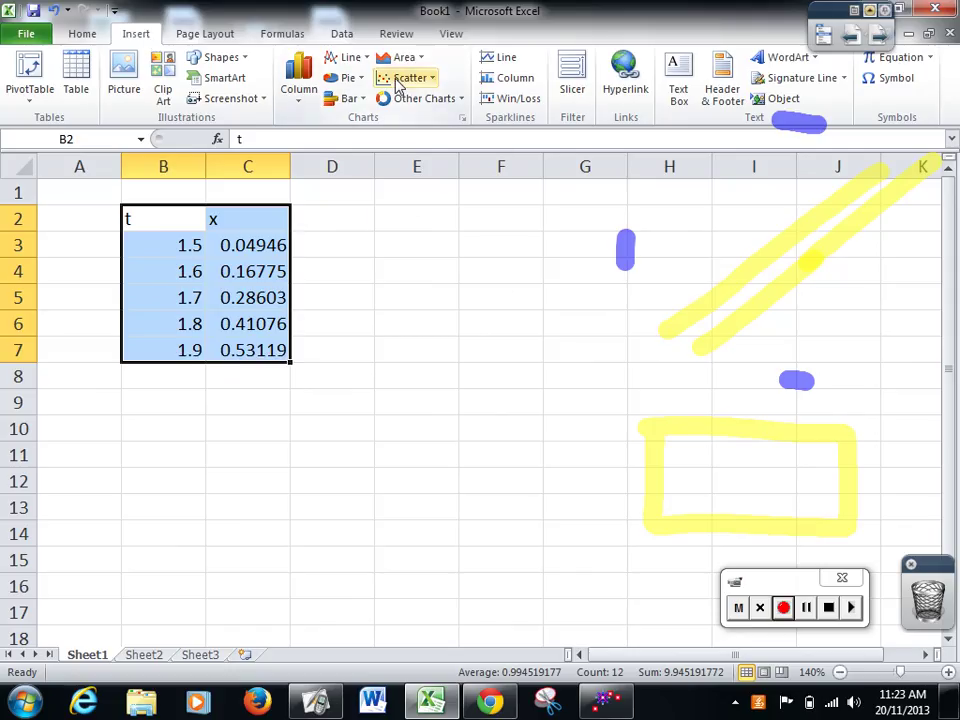
{"action": "left_click", "coordinate": [399, 80]}
{"action": "left_click", "coordinate": [398, 130]}
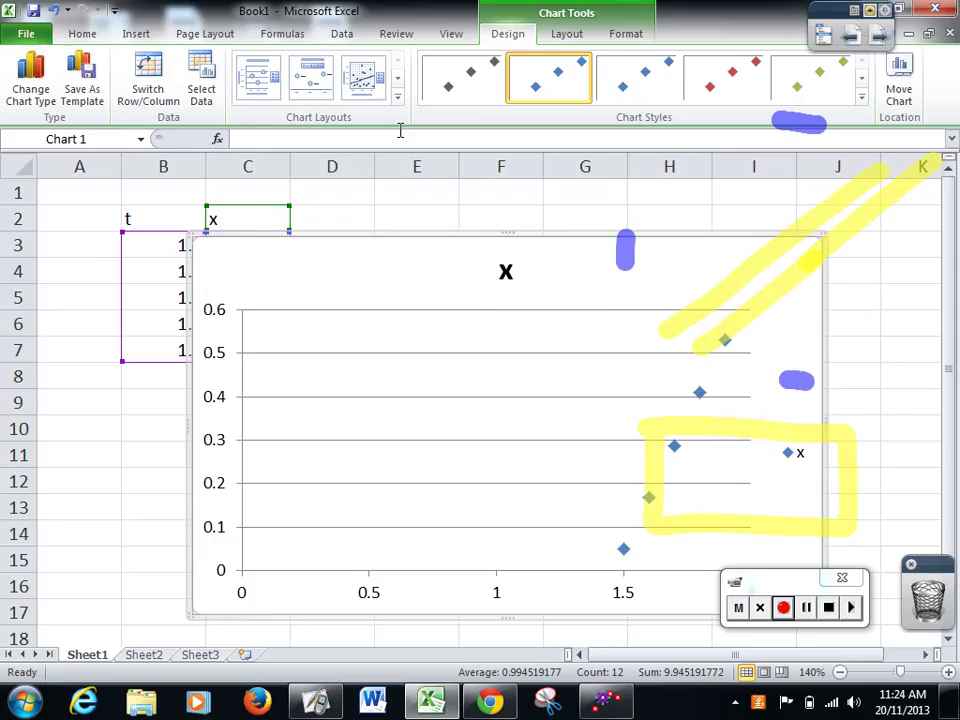
{"action": "left_click_drag", "start_coordinate": [452, 229], "coordinate": [394, 152]}
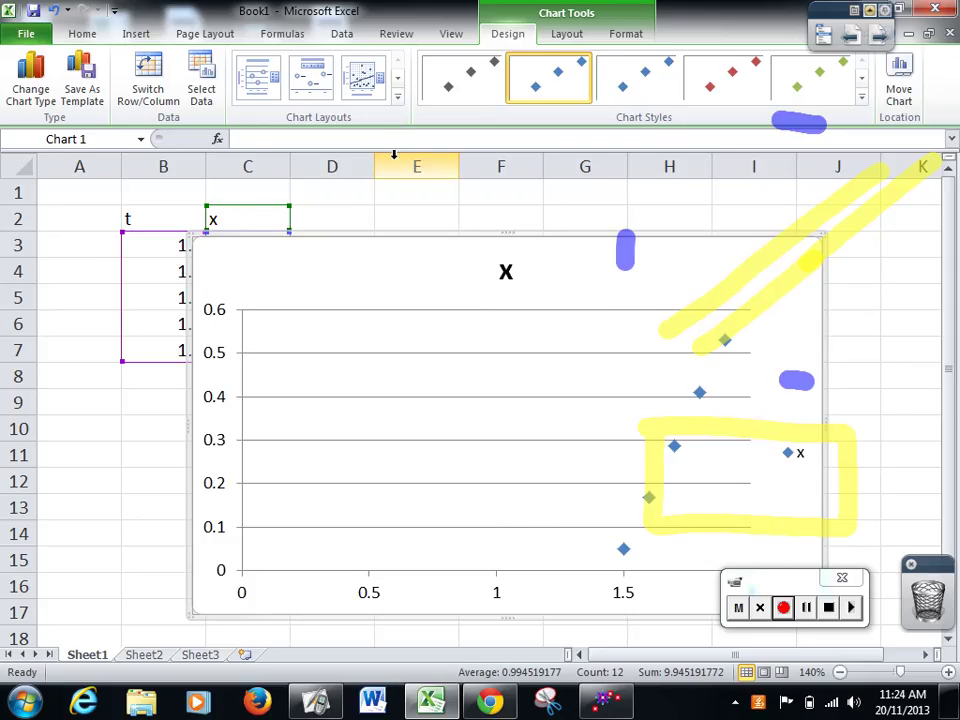
Clear the ink annotations and delete the chart's legend
{"action": "left_click", "coordinate": [878, 38]}
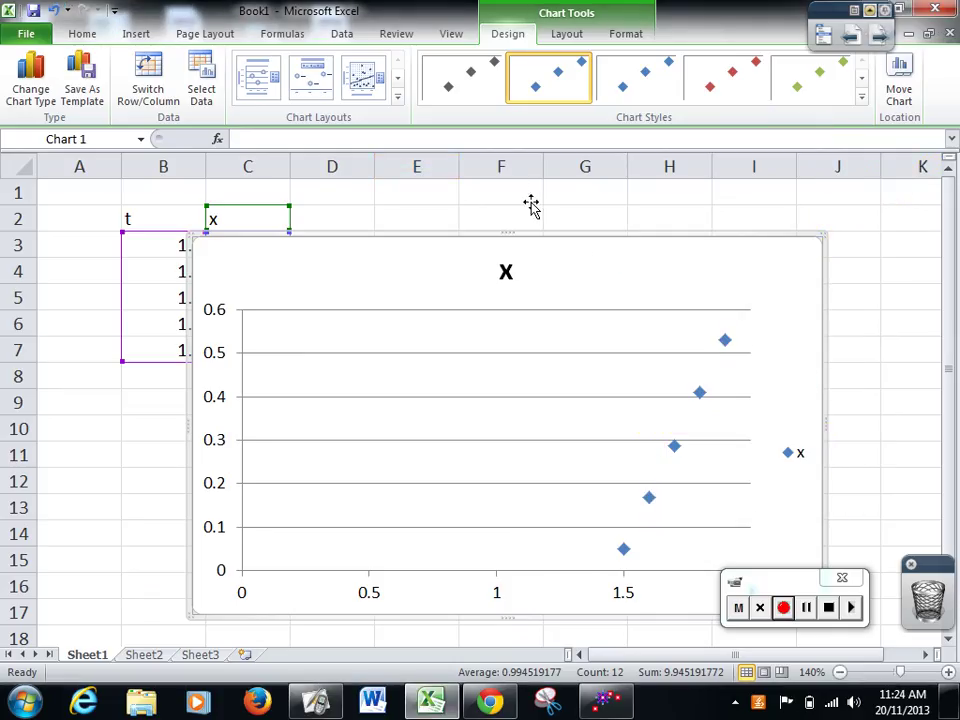
{"action": "double_click", "coordinate": [531, 205]}
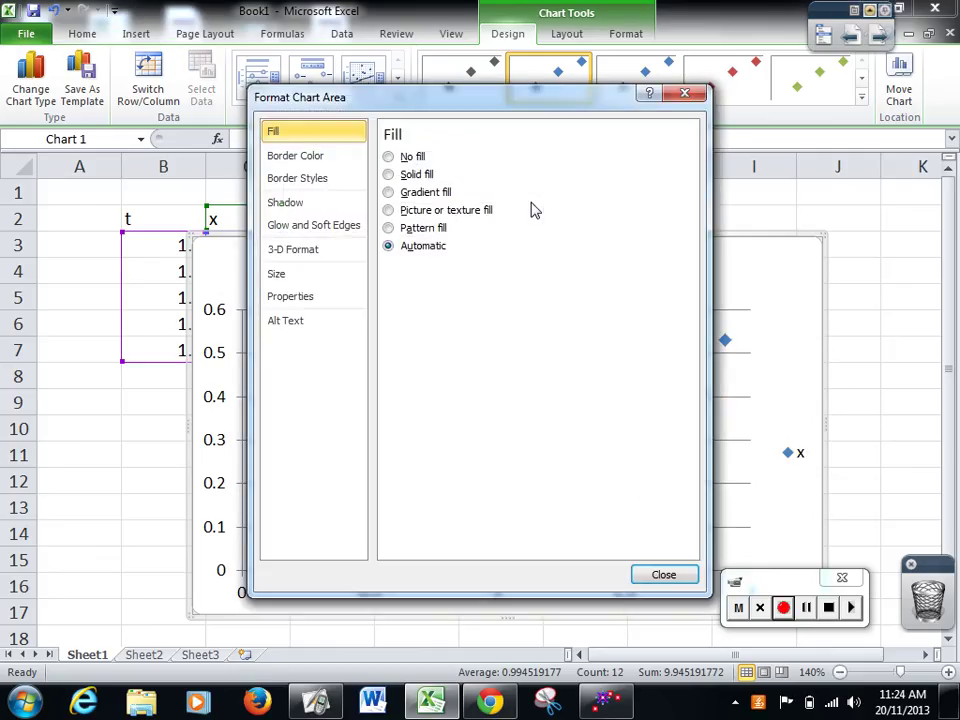
{"action": "left_click", "coordinate": [686, 94]}
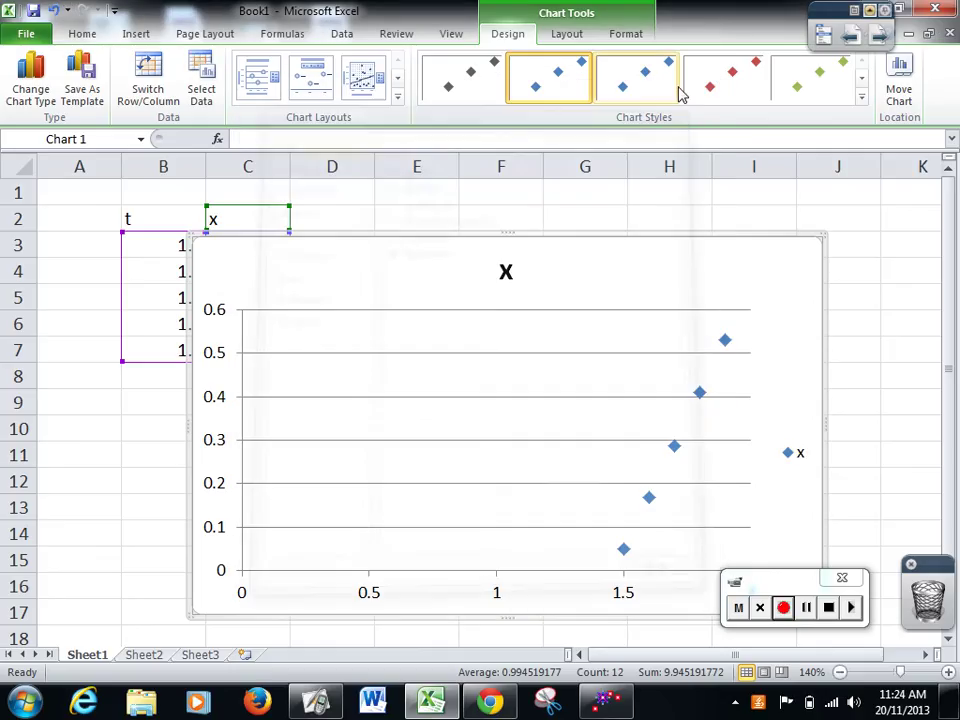
{"action": "left_click", "coordinate": [792, 454]}
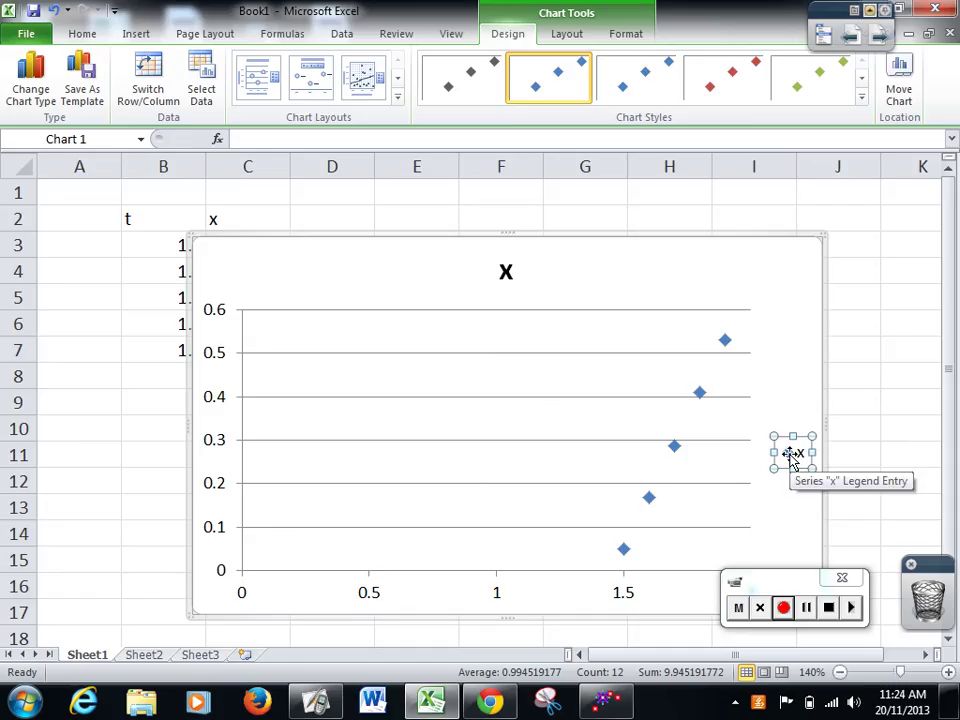
{"action": "key", "text": "Delete"}
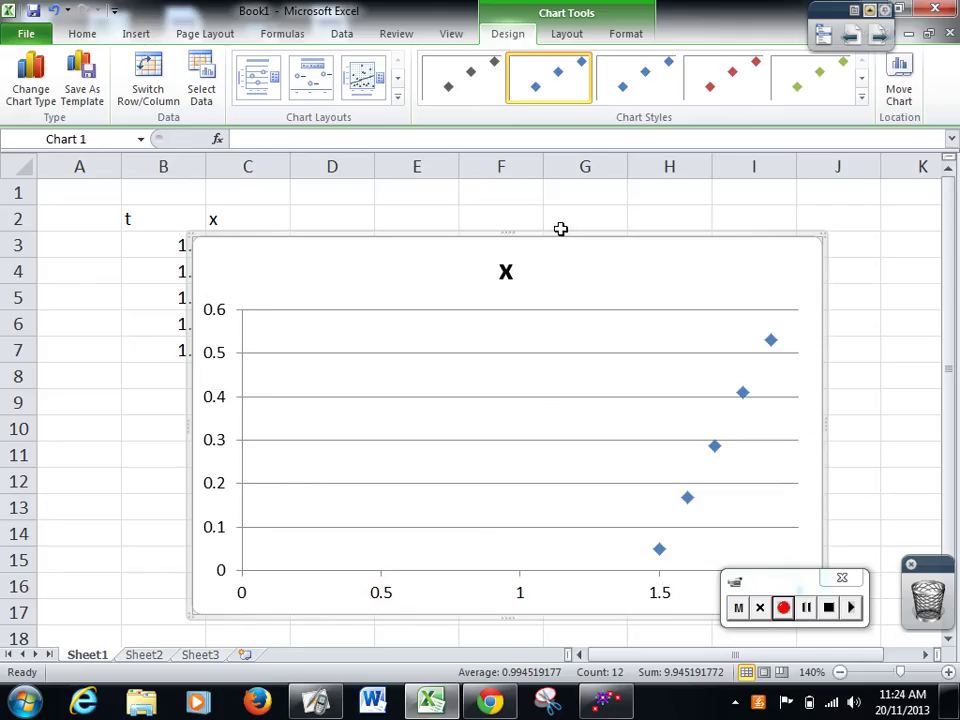
{"action": "left_click_drag", "start_coordinate": [567, 233], "coordinate": [517, 155]}
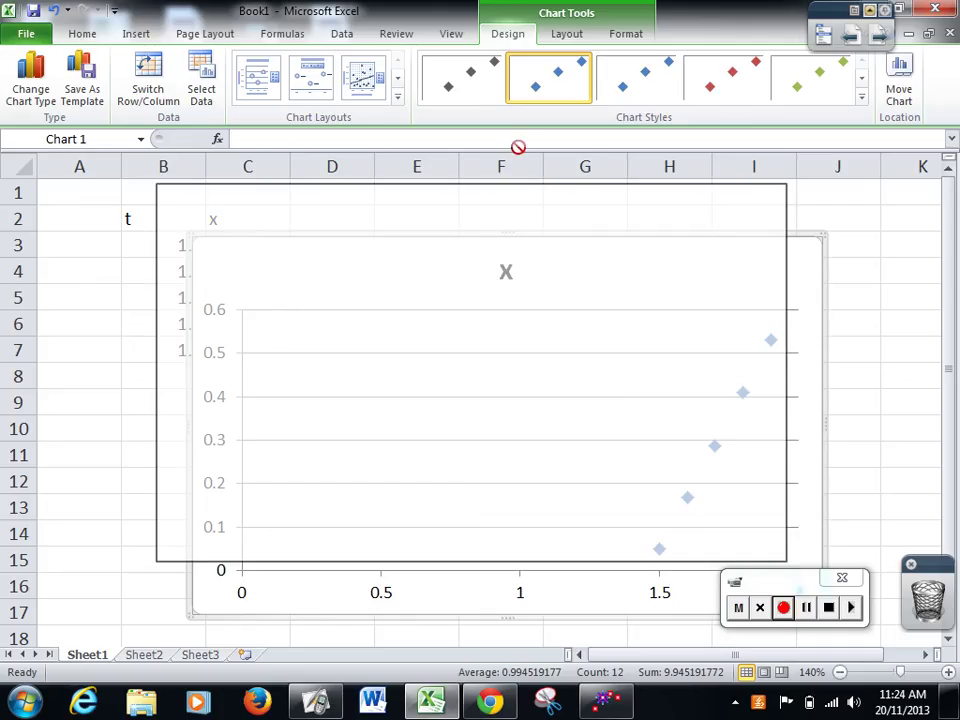
{"action": "left_click_drag", "start_coordinate": [737, 588], "coordinate": [825, 566]}
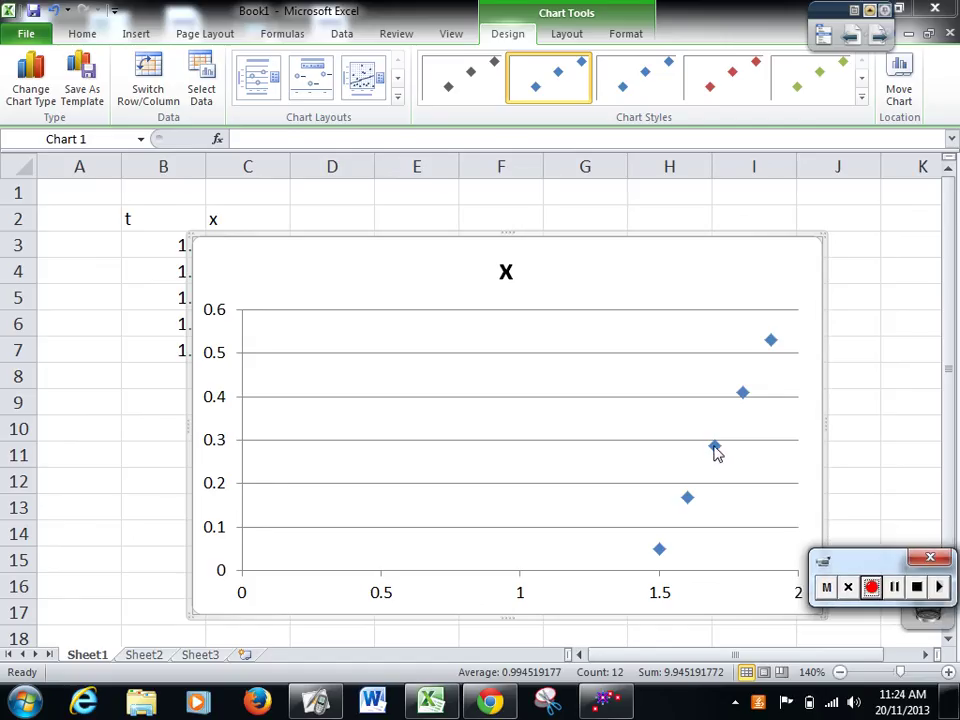
{"action": "mouse_move", "coordinate": [714, 446]}
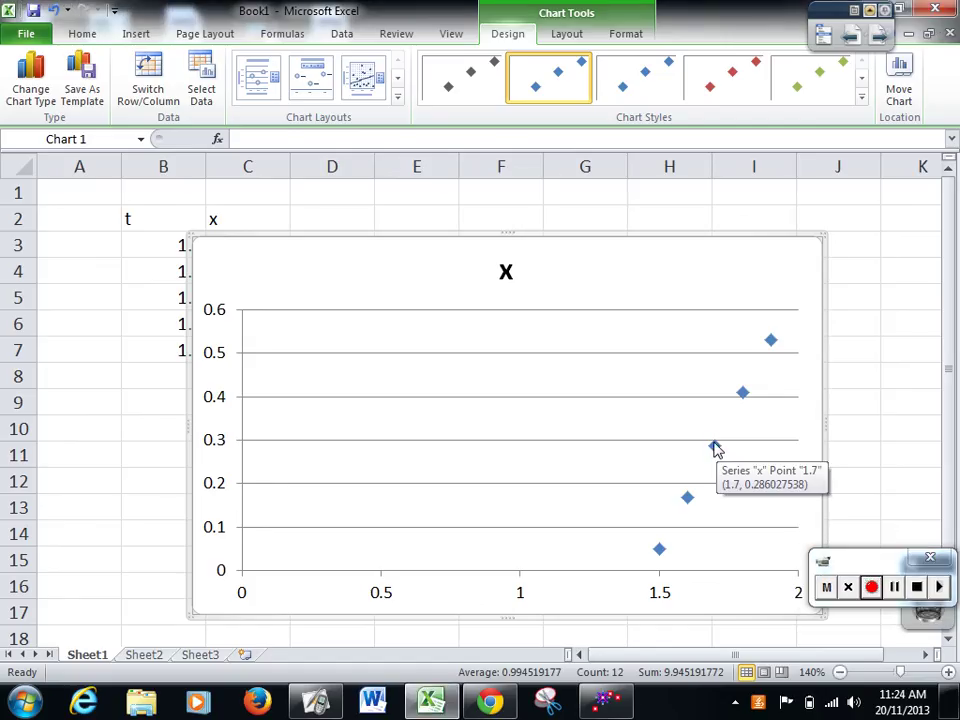
Apply the third chart layout to give the x chart gridlines, axis titles, a legend and a linear trendline
{"action": "left_click", "coordinate": [362, 76]}
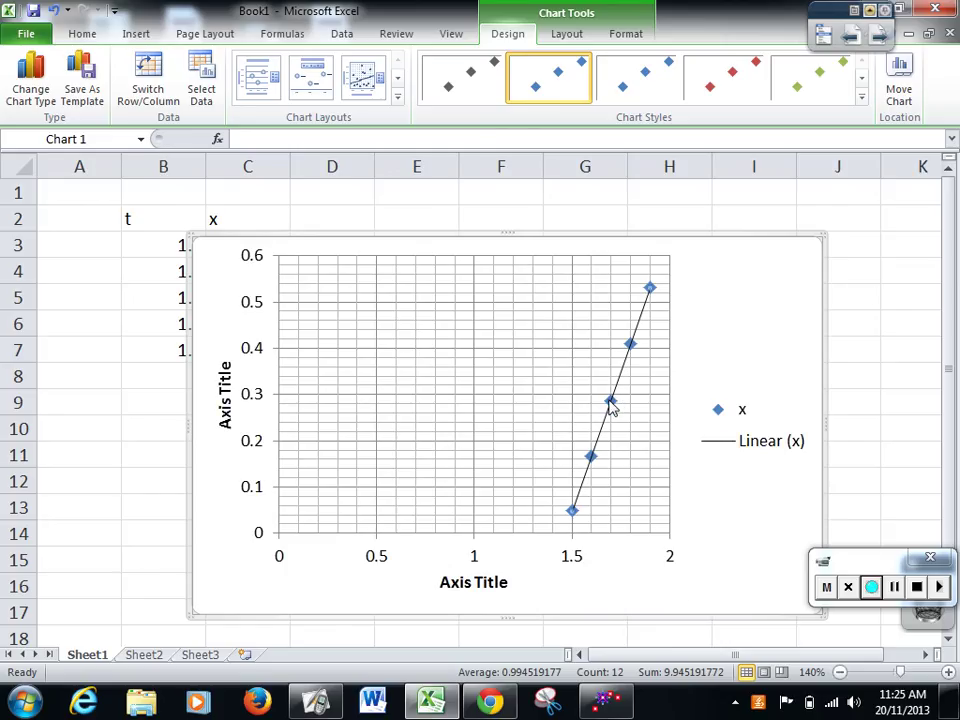
Turn on Display Equation for the linear trendline so y = 1.2065x - 1.762 appears
{"action": "right_click", "coordinate": [610, 404]}
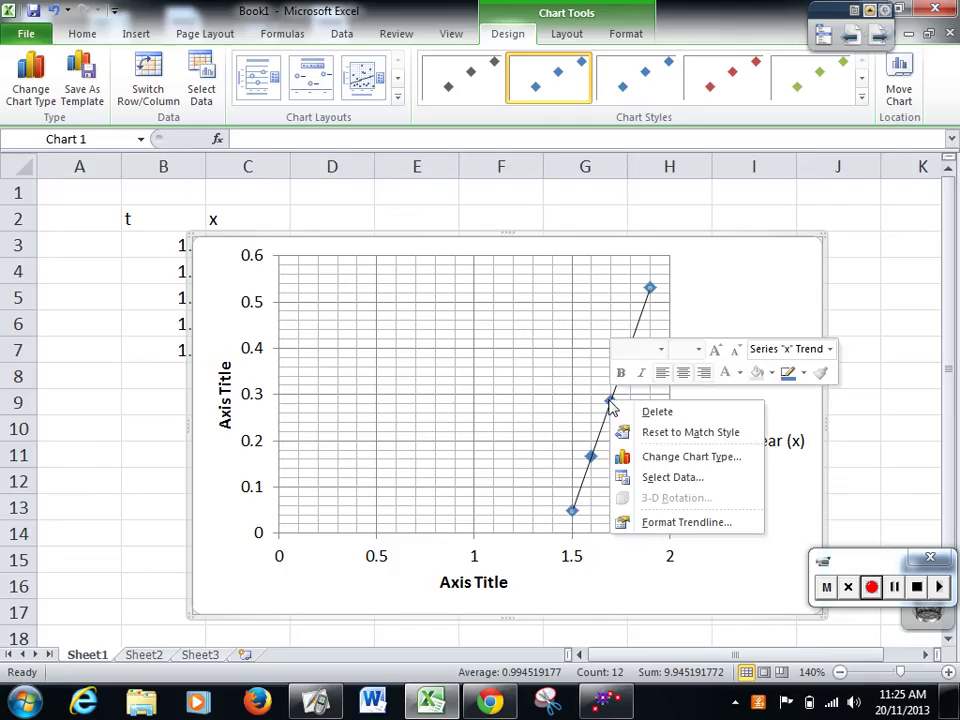
{"action": "left_click", "coordinate": [665, 523]}
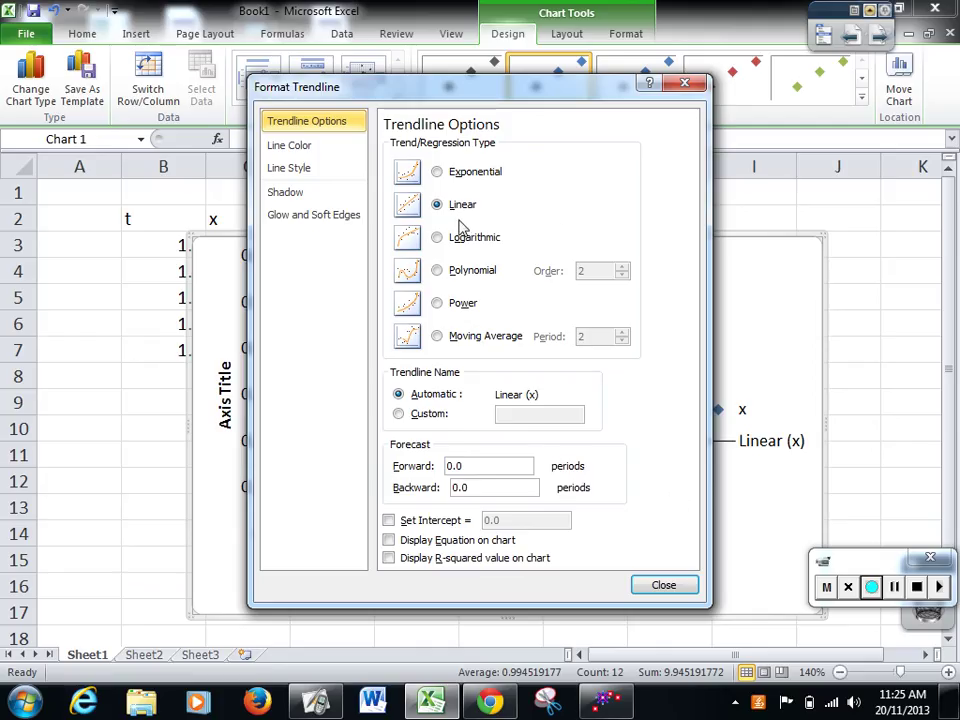
{"action": "left_click", "coordinate": [388, 541]}
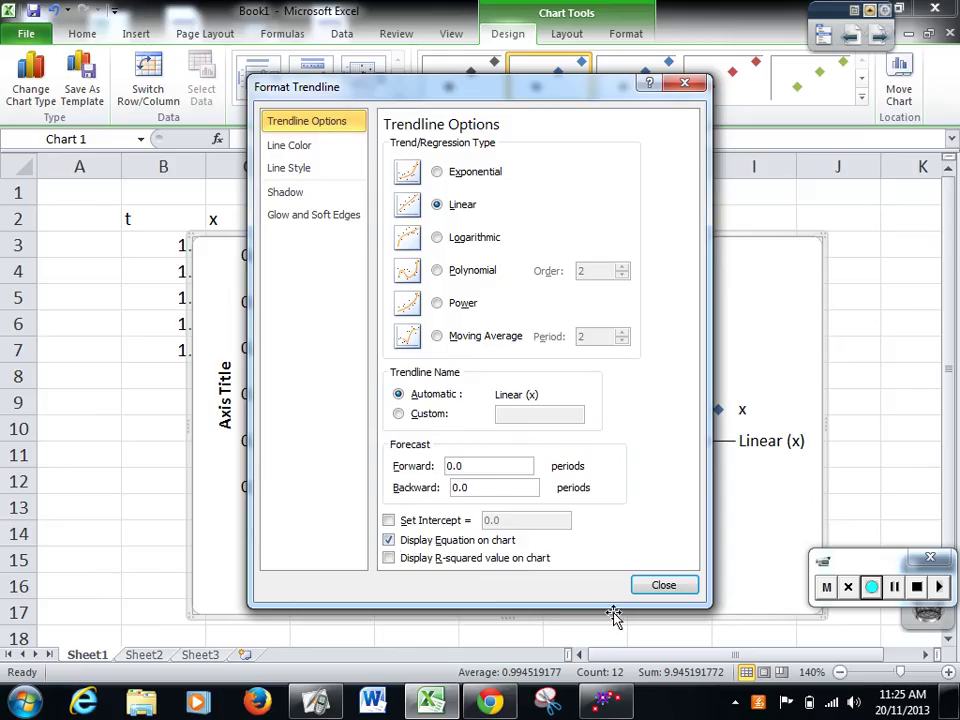
{"action": "left_click", "coordinate": [680, 588]}
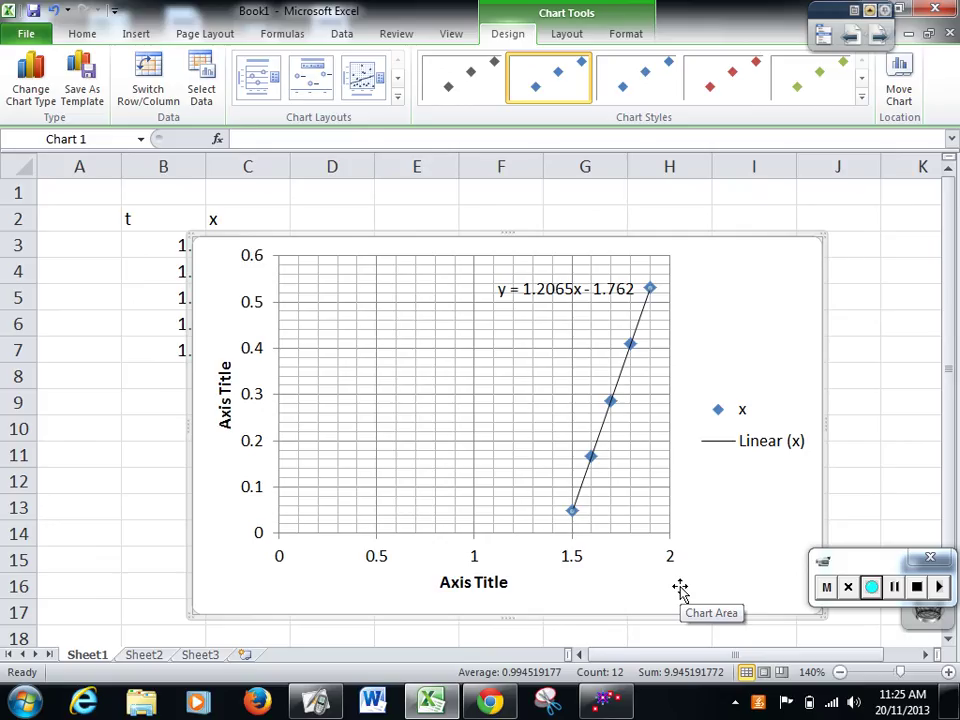
Highlight the trendline equation in yellow and orange and mark the top data point
{"action": "left_click", "coordinate": [871, 10]}
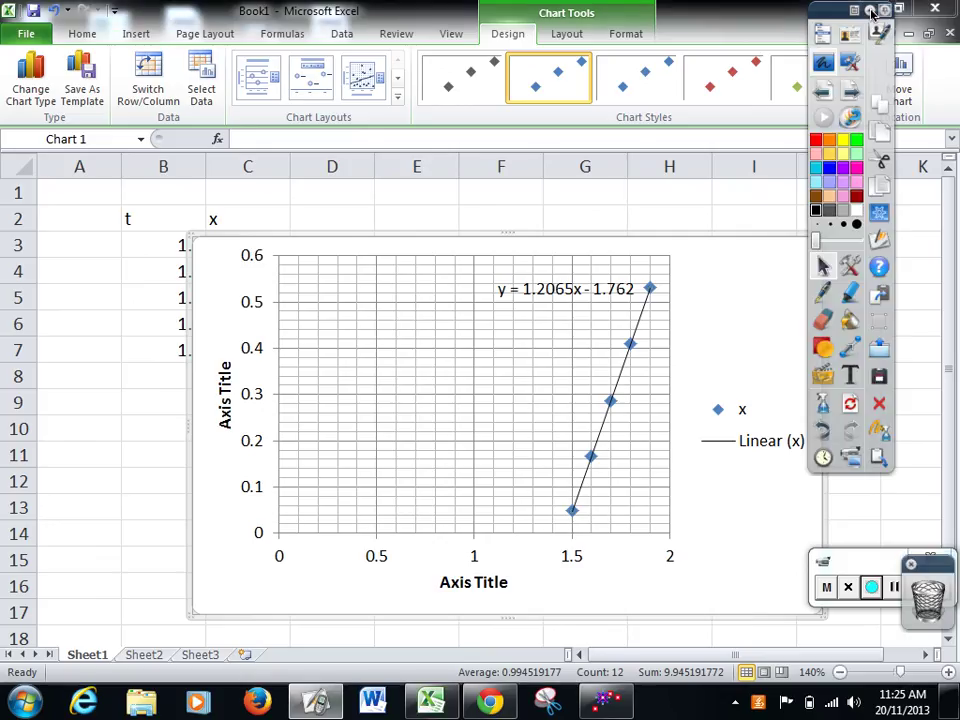
{"action": "left_click", "coordinate": [850, 292]}
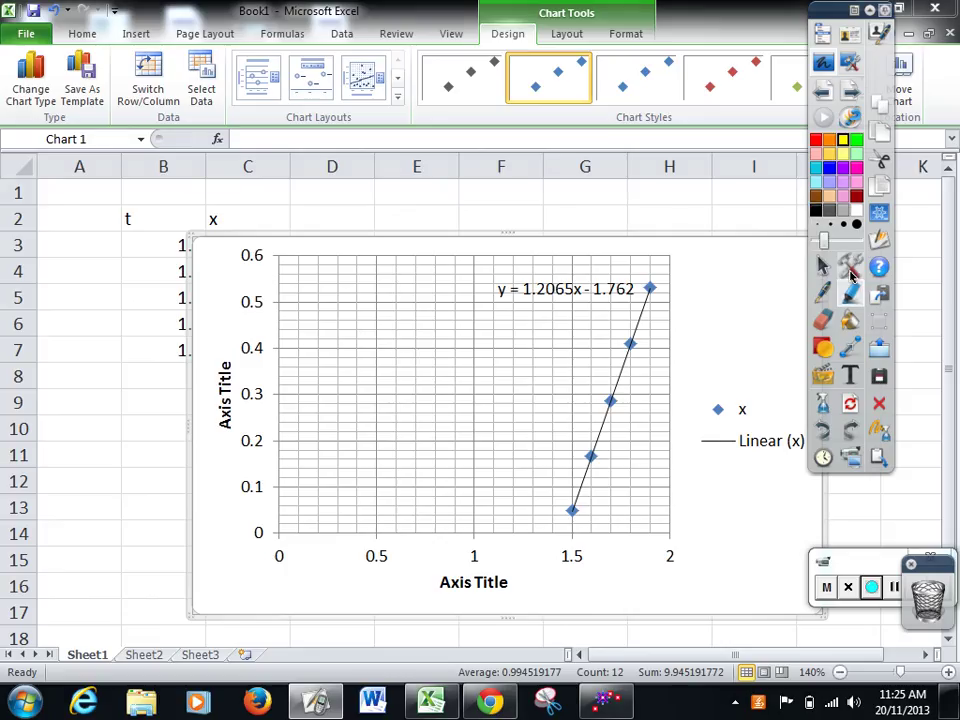
{"action": "left_click_drag", "start_coordinate": [510, 302], "coordinate": [645, 302]}
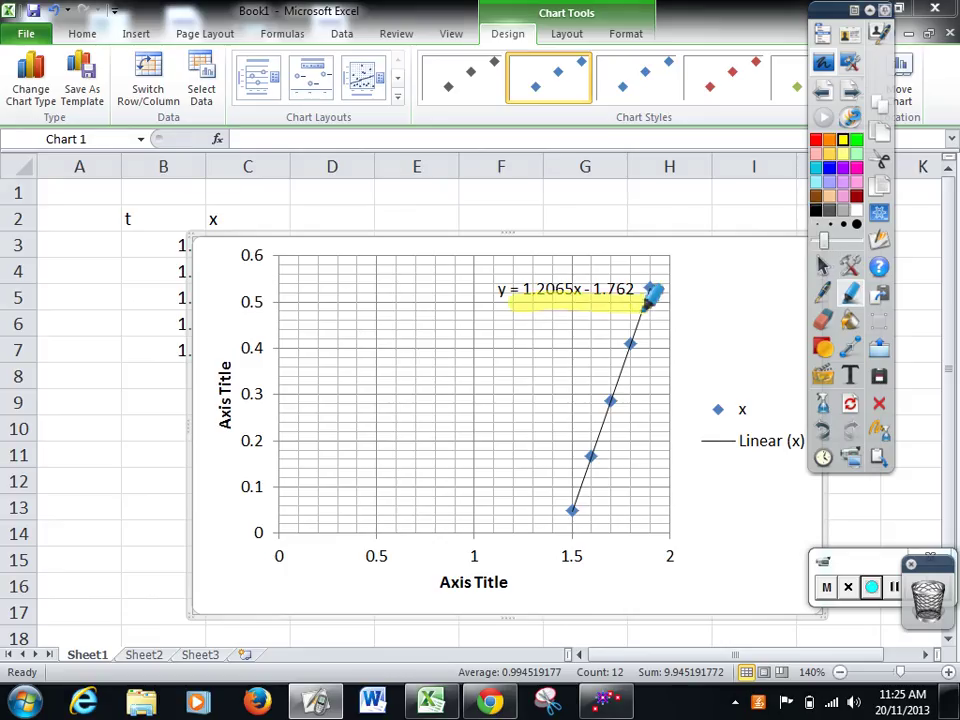
{"action": "mouse_move", "coordinate": [588, 260]}
{"action": "left_mouse_down"}
{"action": "mouse_move", "coordinate": [622, 261]}
{"action": "mouse_move", "coordinate": [656, 318]}
{"action": "mouse_move", "coordinate": [593, 322]}
{"action": "mouse_move", "coordinate": [598, 258]}
{"action": "left_mouse_up"}
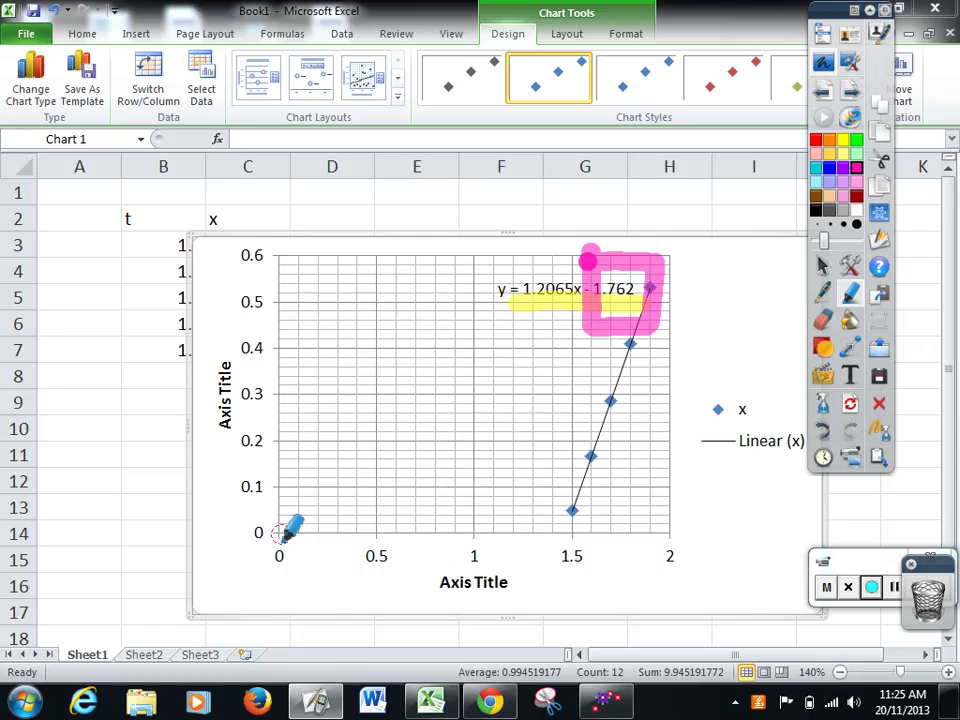
{"action": "left_click", "coordinate": [829, 139]}
{"action": "left_click_drag", "start_coordinate": [520, 258], "coordinate": [576, 260]}
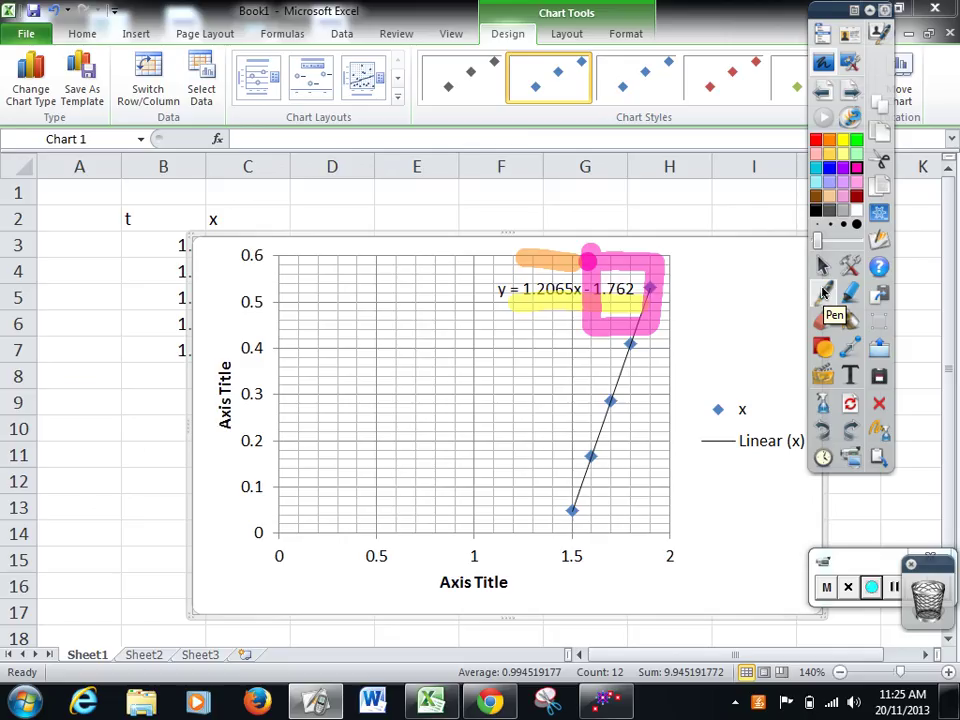
Handwrite 'Ux = 1.2065' in blue ink beside the chart
{"action": "left_click", "coordinate": [824, 291]}
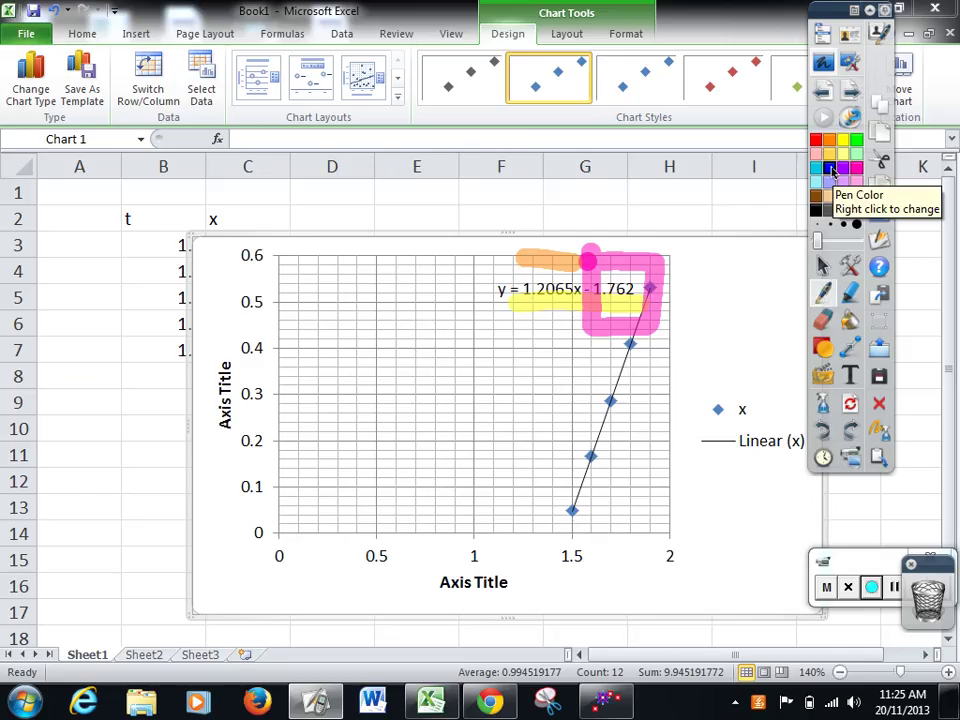
{"action": "left_click", "coordinate": [831, 172]}
{"action": "mouse_move", "coordinate": [333, 352]}
{"action": "left_mouse_down"}
{"action": "mouse_move", "coordinate": [366, 384]}
{"action": "mouse_move", "coordinate": [394, 390]}
{"action": "mouse_move", "coordinate": [436, 367]}
{"action": "left_mouse_up"}
{"action": "left_click", "coordinate": [481, 364]}
{"action": "mouse_move", "coordinate": [467, 345]}
{"action": "left_mouse_down"}
{"action": "mouse_move", "coordinate": [466, 378]}
{"action": "mouse_move", "coordinate": [511, 372]}
{"action": "mouse_move", "coordinate": [526, 353]}
{"action": "mouse_move", "coordinate": [568, 368]}
{"action": "left_mouse_up"}
{"action": "left_click", "coordinate": [590, 362]}
Add the rounded value '= 1.21 m/s' below it and underline the x in Ux
{"action": "mouse_move", "coordinate": [424, 416]}
{"action": "left_mouse_down"}
{"action": "mouse_move", "coordinate": [441, 414]}
{"action": "mouse_move", "coordinate": [442, 424]}
{"action": "left_mouse_up"}
{"action": "mouse_move", "coordinate": [467, 398]}
{"action": "left_mouse_down"}
{"action": "mouse_move", "coordinate": [466, 440]}
{"action": "mouse_move", "coordinate": [528, 432]}
{"action": "left_mouse_up"}
{"action": "left_click", "coordinate": [482, 424]}
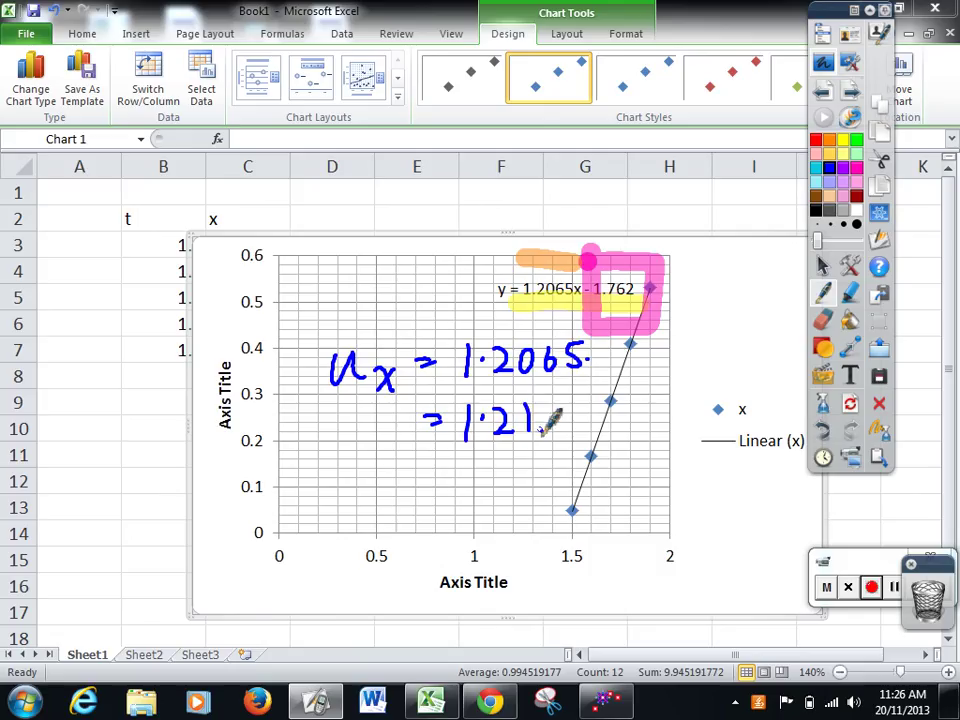
{"action": "left_click", "coordinate": [546, 432]}
{"action": "mouse_move", "coordinate": [551, 435]}
{"action": "left_mouse_down"}
{"action": "mouse_move", "coordinate": [571, 432]}
{"action": "mouse_move", "coordinate": [584, 456]}
{"action": "left_mouse_up"}
{"action": "left_click_drag", "start_coordinate": [604, 410], "coordinate": [598, 430]}
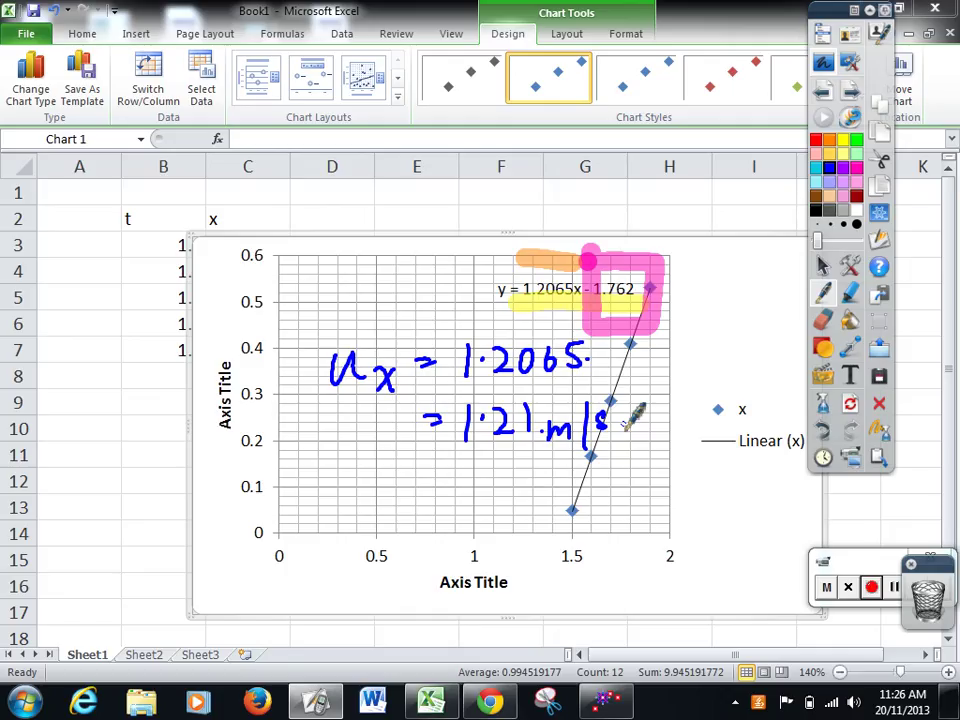
{"action": "left_click_drag", "start_coordinate": [364, 403], "coordinate": [405, 399]}
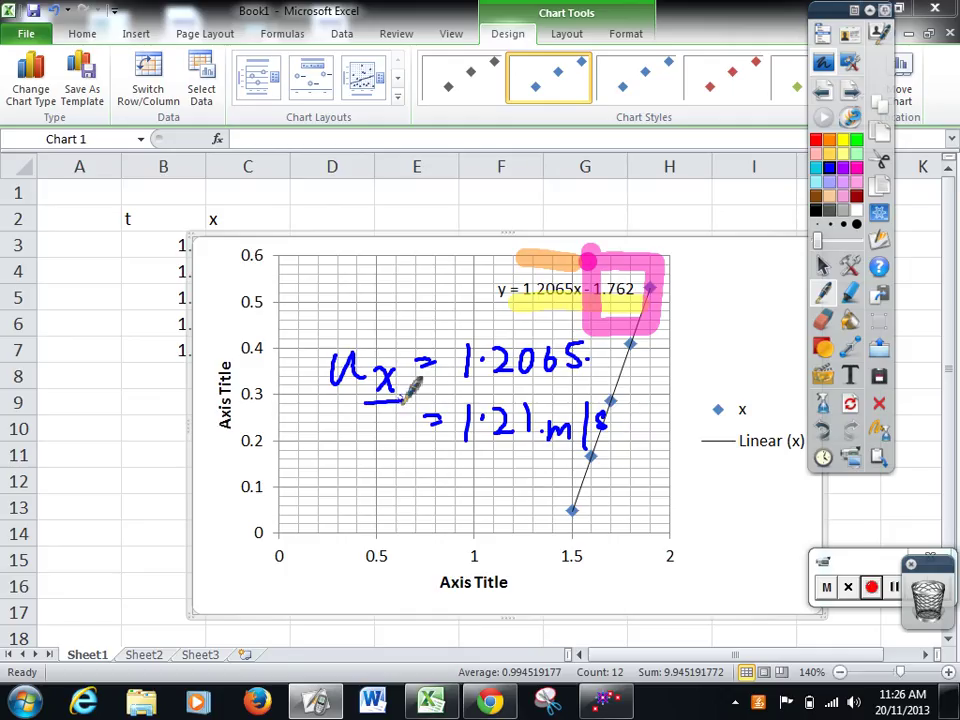
{"action": "left_click", "coordinate": [824, 63]}
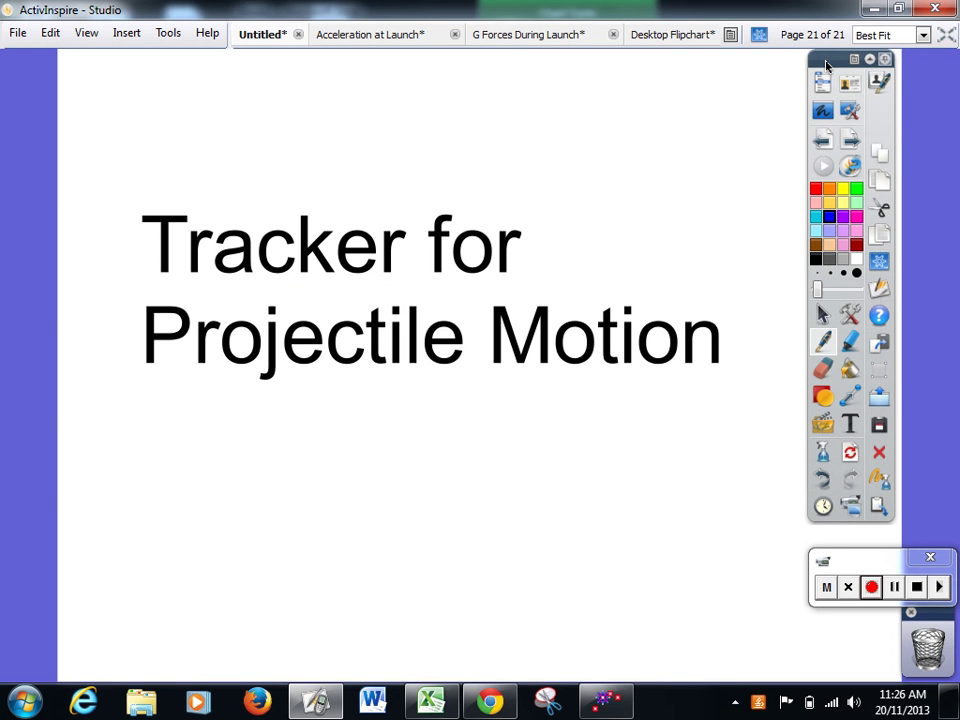
On a new flipchart page, write 'Ux = 1.21 @ 55°'
{"action": "left_click", "coordinate": [850, 140]}
{"action": "mouse_move", "coordinate": [208, 125]}
{"action": "left_mouse_down"}
{"action": "mouse_move", "coordinate": [234, 154]}
{"action": "mouse_move", "coordinate": [265, 156]}
{"action": "mouse_move", "coordinate": [295, 132]}
{"action": "left_mouse_up"}
{"action": "left_click_drag", "start_coordinate": [281, 139], "coordinate": [413, 135]}
{"action": "left_click", "coordinate": [353, 130]}
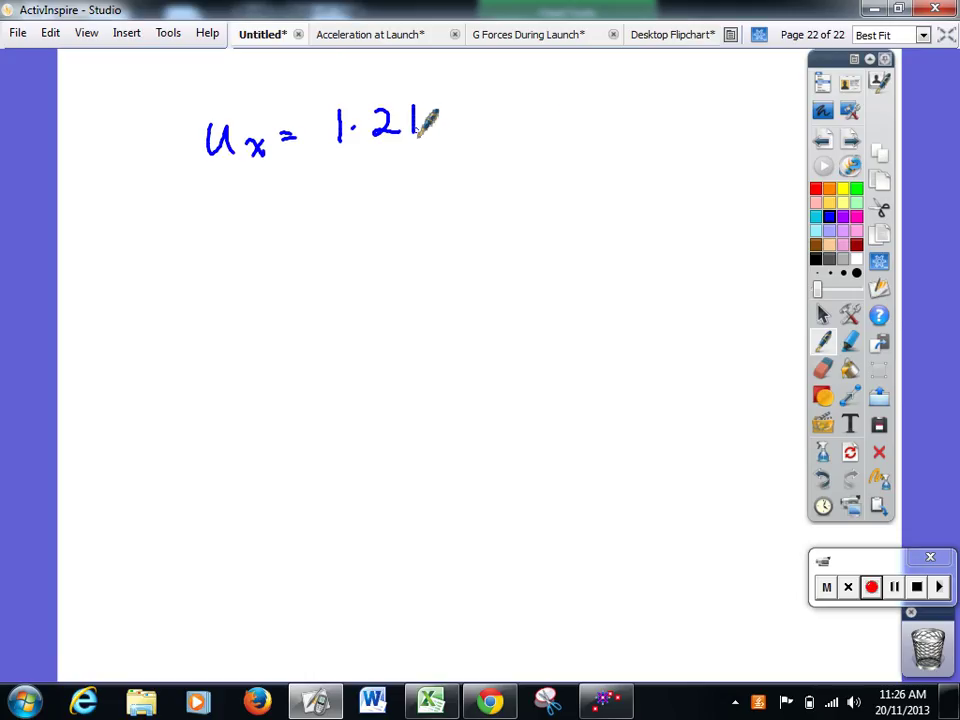
{"action": "mouse_move", "coordinate": [553, 118]}
{"action": "left_mouse_down"}
{"action": "mouse_move", "coordinate": [548, 128]}
{"action": "mouse_move", "coordinate": [568, 146]}
{"action": "left_mouse_up"}
{"action": "mouse_move", "coordinate": [599, 108]}
{"action": "left_mouse_down"}
{"action": "mouse_move", "coordinate": [597, 140]}
{"action": "mouse_move", "coordinate": [630, 140]}
{"action": "left_mouse_up"}
{"action": "left_click_drag", "start_coordinate": [664, 97], "coordinate": [660, 100]}
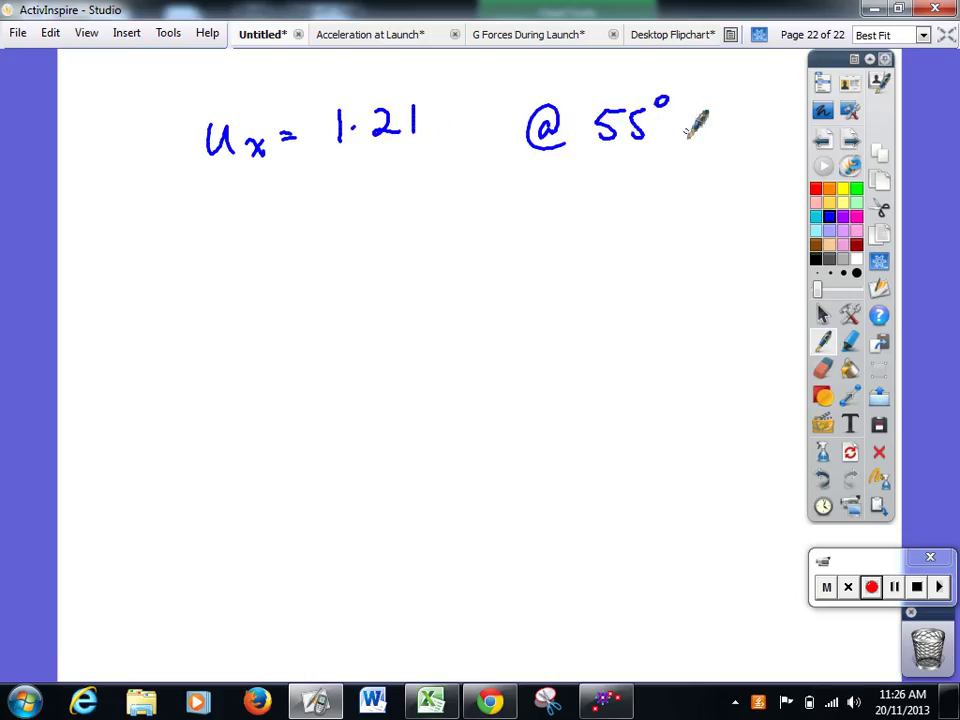
Draw a velocity triangle labelled u, uy, ux and 55°, circling ux, 55 and u in magenta
{"action": "mouse_move", "coordinate": [332, 386]}
{"action": "left_mouse_down"}
{"action": "mouse_move", "coordinate": [474, 386]}
{"action": "mouse_move", "coordinate": [470, 257]}
{"action": "mouse_move", "coordinate": [318, 386]}
{"action": "mouse_move", "coordinate": [380, 374]}
{"action": "mouse_move", "coordinate": [436, 422]}
{"action": "left_mouse_up"}
{"action": "left_click_drag", "start_coordinate": [438, 404], "coordinate": [426, 428]}
{"action": "left_click_drag", "start_coordinate": [393, 278], "coordinate": [416, 296]}
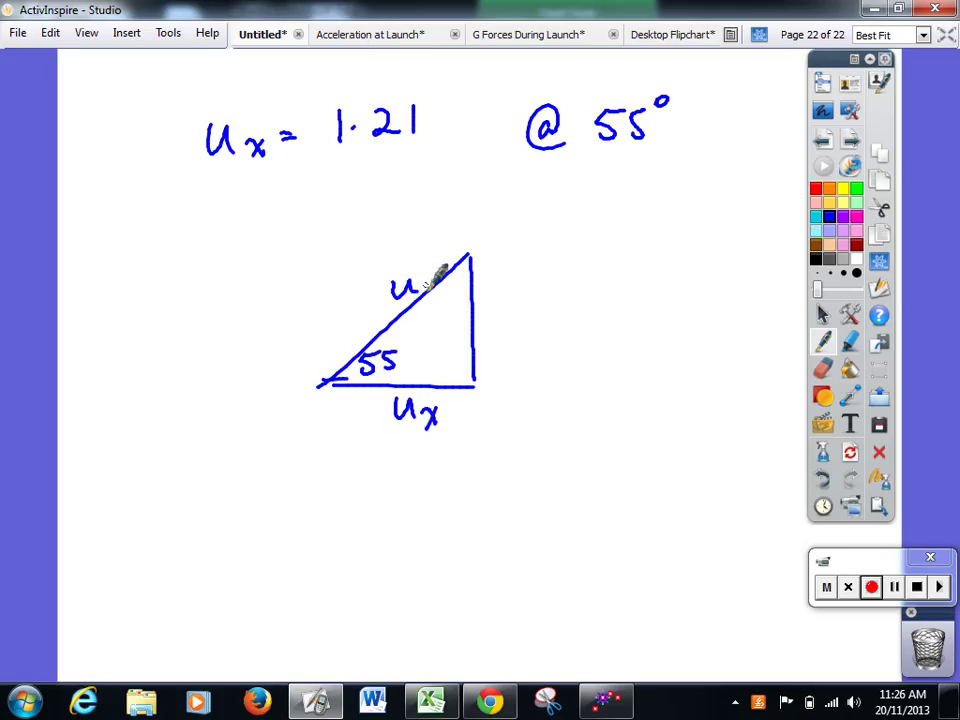
{"action": "mouse_move", "coordinate": [499, 306]}
{"action": "left_mouse_down"}
{"action": "mouse_move", "coordinate": [518, 323]}
{"action": "mouse_move", "coordinate": [545, 308]}
{"action": "mouse_move", "coordinate": [538, 348]}
{"action": "left_mouse_up"}
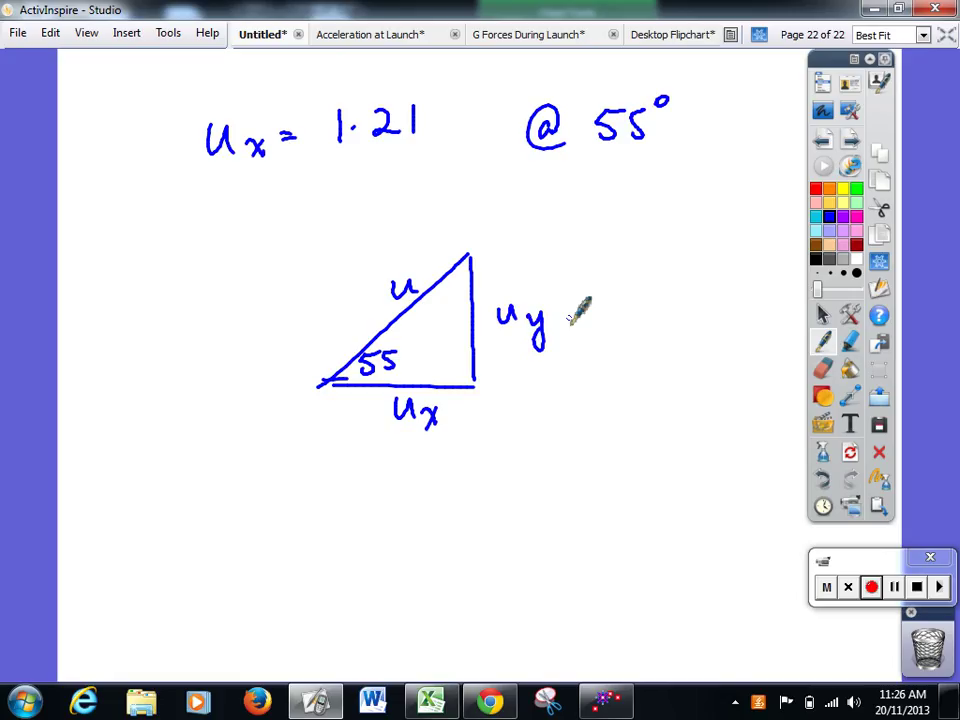
{"action": "left_click", "coordinate": [858, 218]}
{"action": "left_click_drag", "start_coordinate": [448, 385], "coordinate": [476, 401]}
{"action": "left_click_drag", "start_coordinate": [368, 322], "coordinate": [358, 326]}
{"action": "left_click_drag", "start_coordinate": [390, 258], "coordinate": [396, 250]}
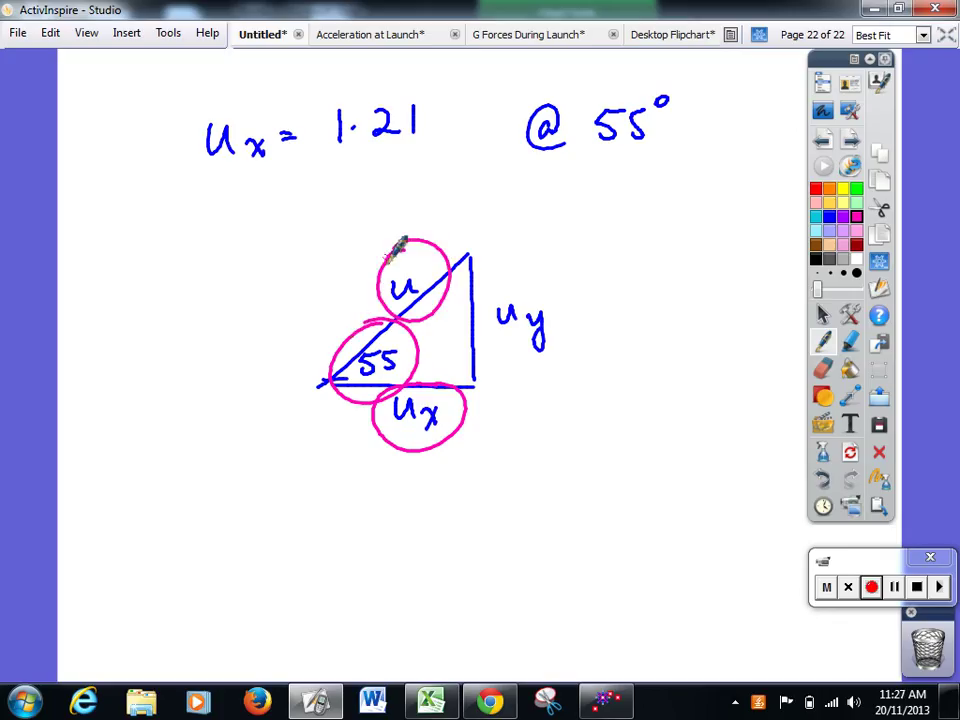
Write the formula 'ux = u cos θ' below the triangle, then bring Tracker forward
{"action": "mouse_move", "coordinate": [341, 491]}
{"action": "left_mouse_down"}
{"action": "mouse_move", "coordinate": [362, 521]}
{"action": "mouse_move", "coordinate": [398, 521]}
{"action": "mouse_move", "coordinate": [438, 488]}
{"action": "left_mouse_up"}
{"action": "left_click_drag", "start_coordinate": [429, 497], "coordinate": [530, 495]}
{"action": "mouse_move", "coordinate": [546, 480]}
{"action": "left_mouse_down"}
{"action": "mouse_move", "coordinate": [566, 492]}
{"action": "mouse_move", "coordinate": [606, 470]}
{"action": "left_mouse_up"}
{"action": "left_click_drag", "start_coordinate": [598, 480], "coordinate": [614, 480]}
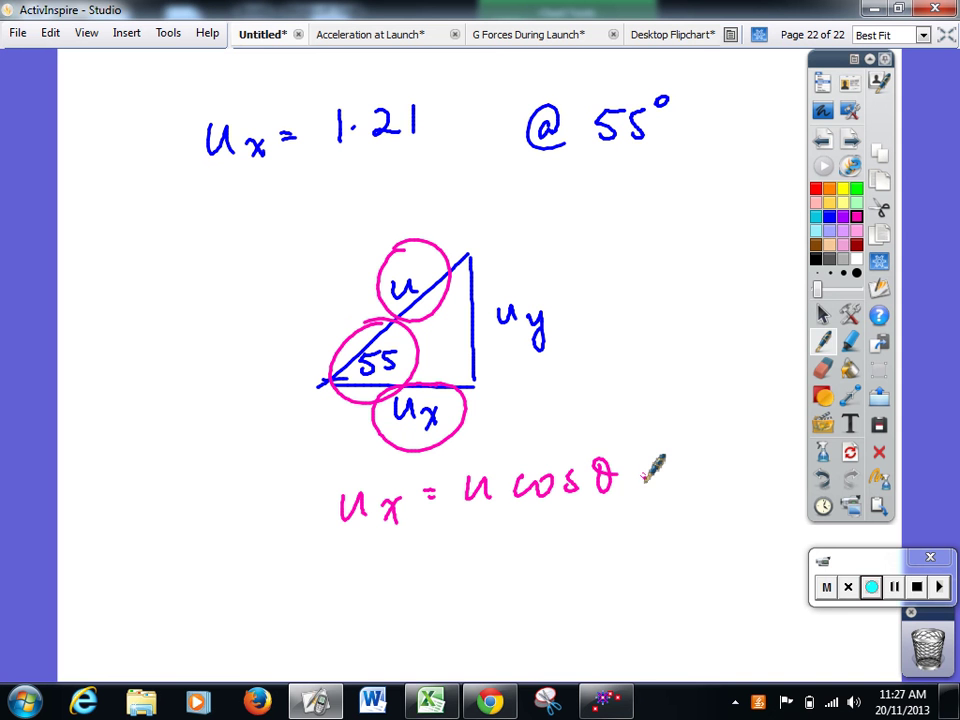
{"action": "left_click", "coordinate": [645, 480]}
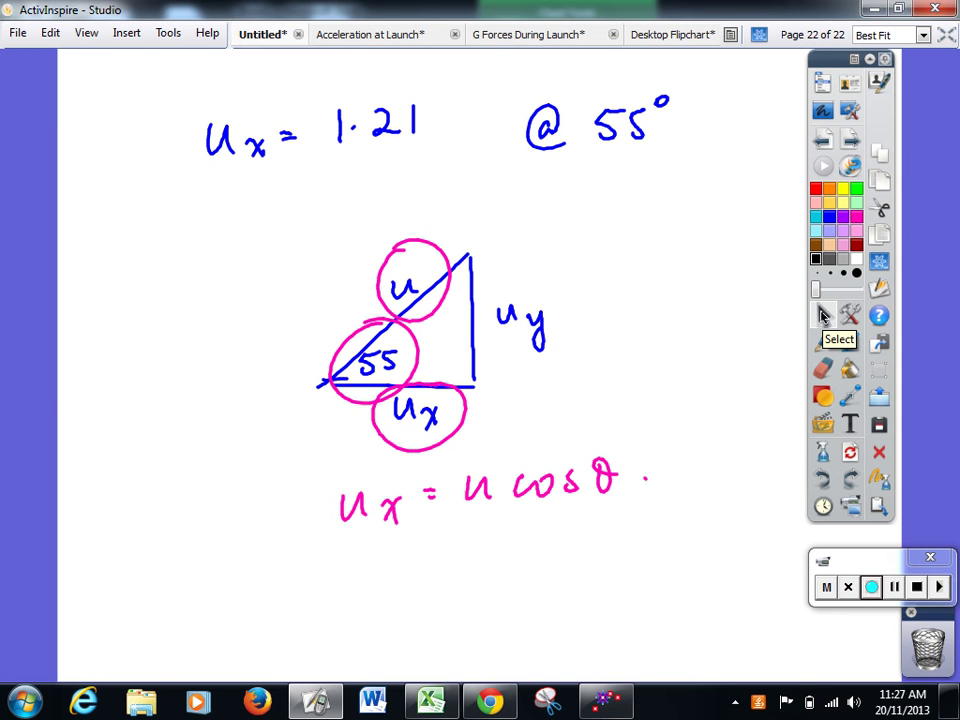
{"action": "left_click", "coordinate": [607, 701]}
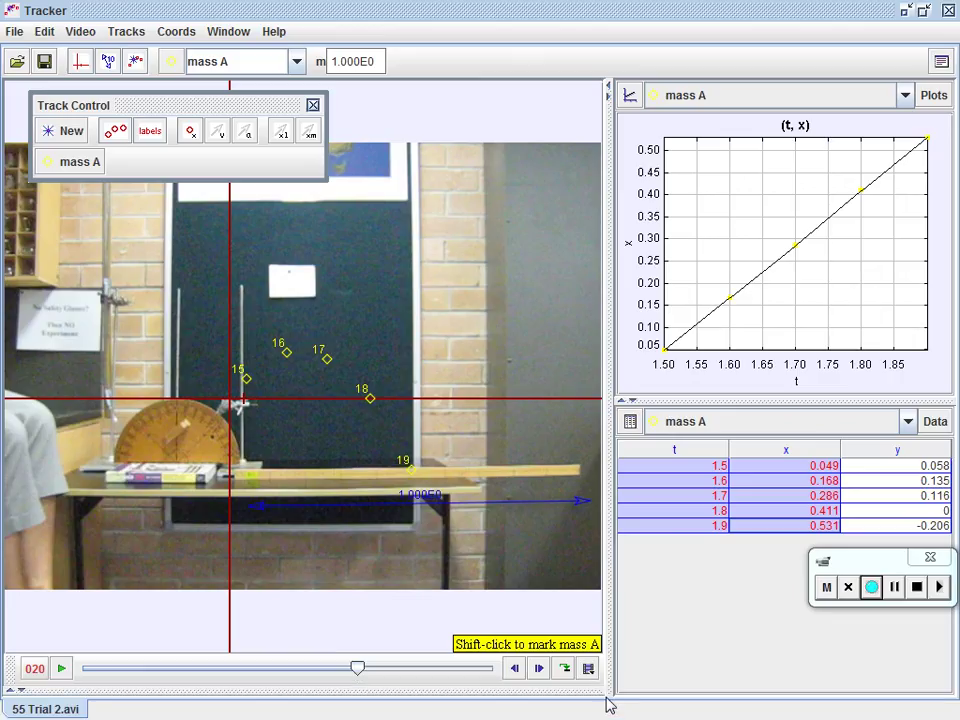
Select and copy mass A's t, x and y values in Tracker, then return to Excel
{"action": "left_click_drag", "start_coordinate": [874, 469], "coordinate": [880, 540]}
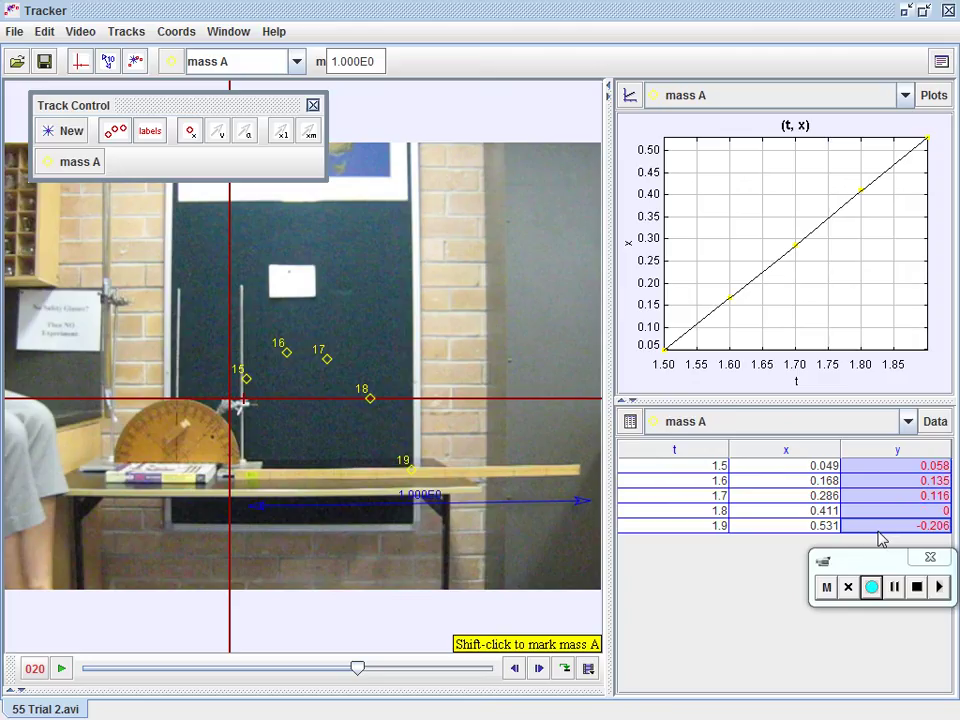
{"action": "left_click_drag", "start_coordinate": [670, 466], "coordinate": [890, 532]}
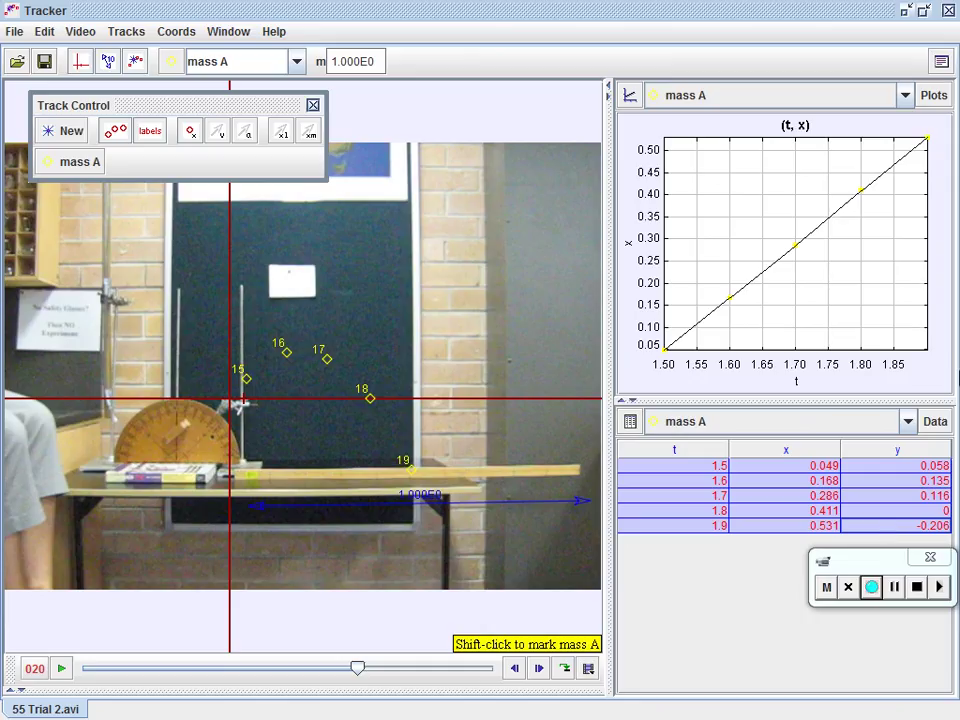
{"action": "left_click", "coordinate": [919, 12]}
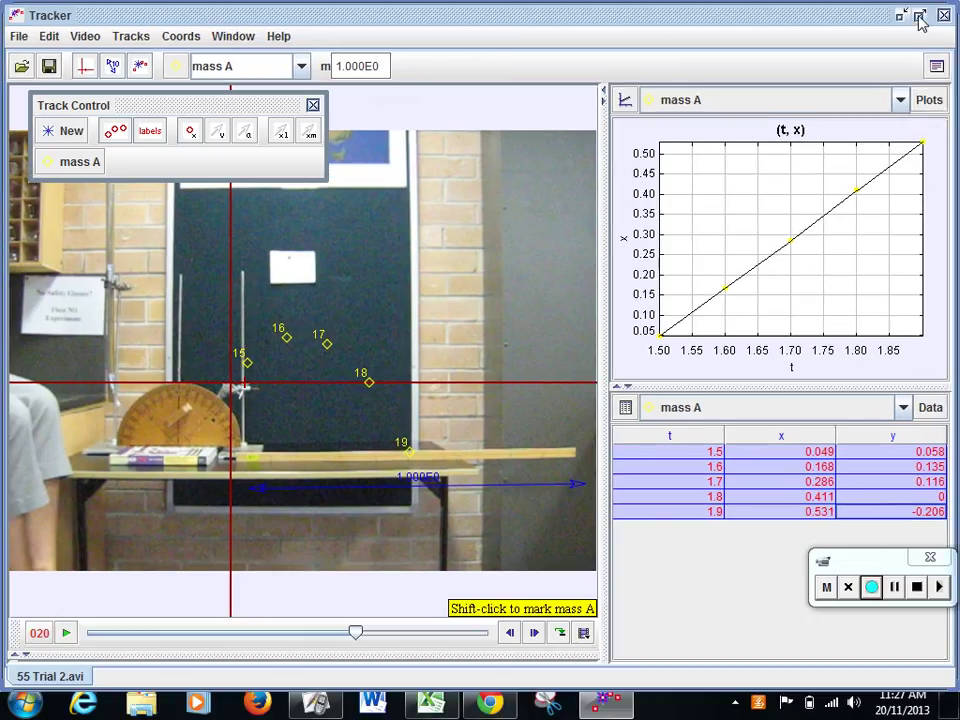
{"action": "left_click", "coordinate": [913, 20]}
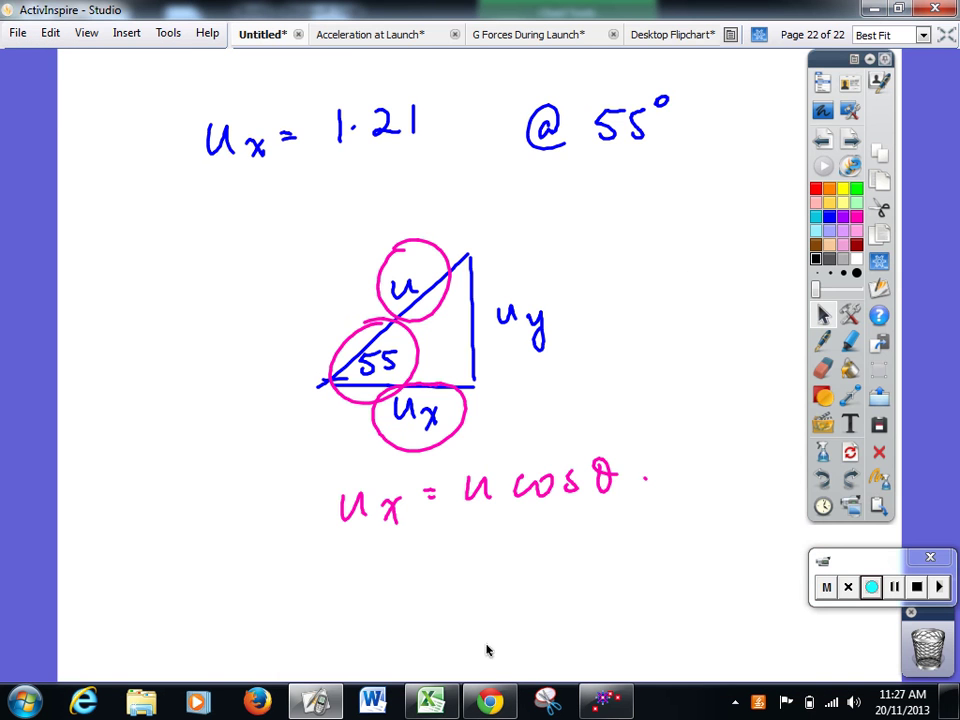
{"action": "left_click", "coordinate": [426, 702]}
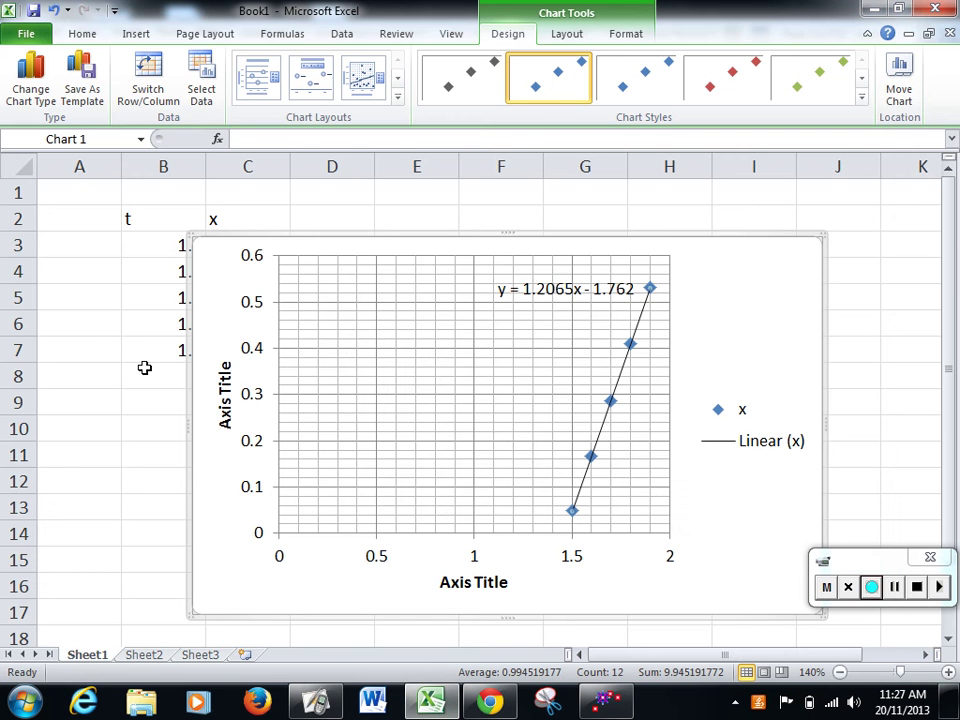
On Sheet2, paste the Tracker data at B3 and head column B with 't'
{"action": "left_click", "coordinate": [143, 654]}
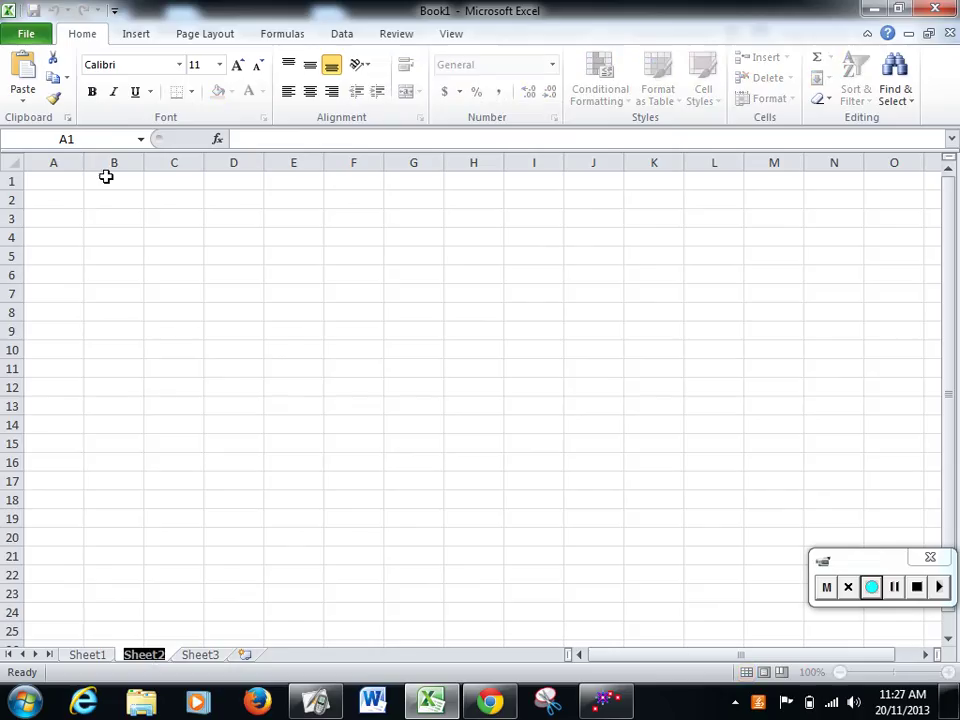
{"action": "left_click", "coordinate": [107, 214]}
{"action": "key", "text": "ctrl+v"}
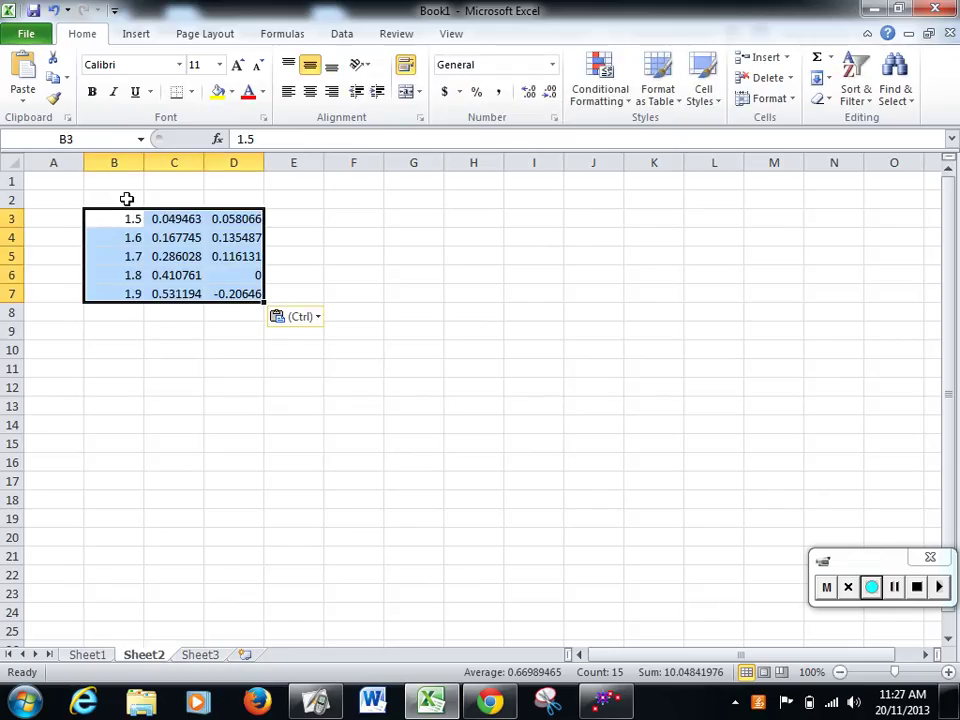
{"action": "left_click", "coordinate": [127, 199]}
{"action": "type", "text": "t"}
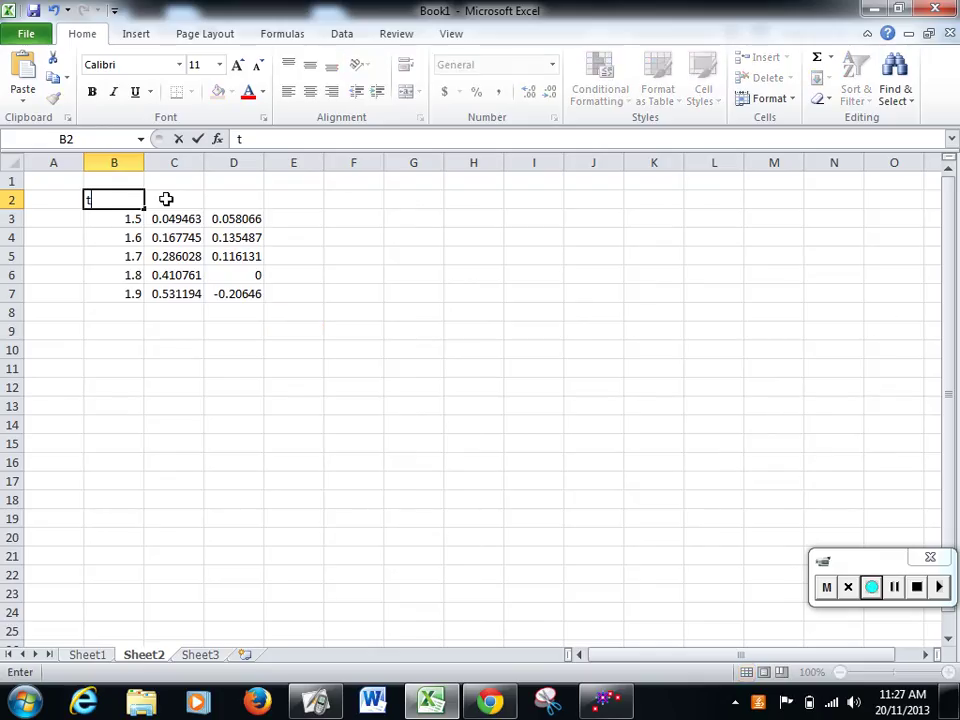
{"action": "left_click", "coordinate": [180, 199]}
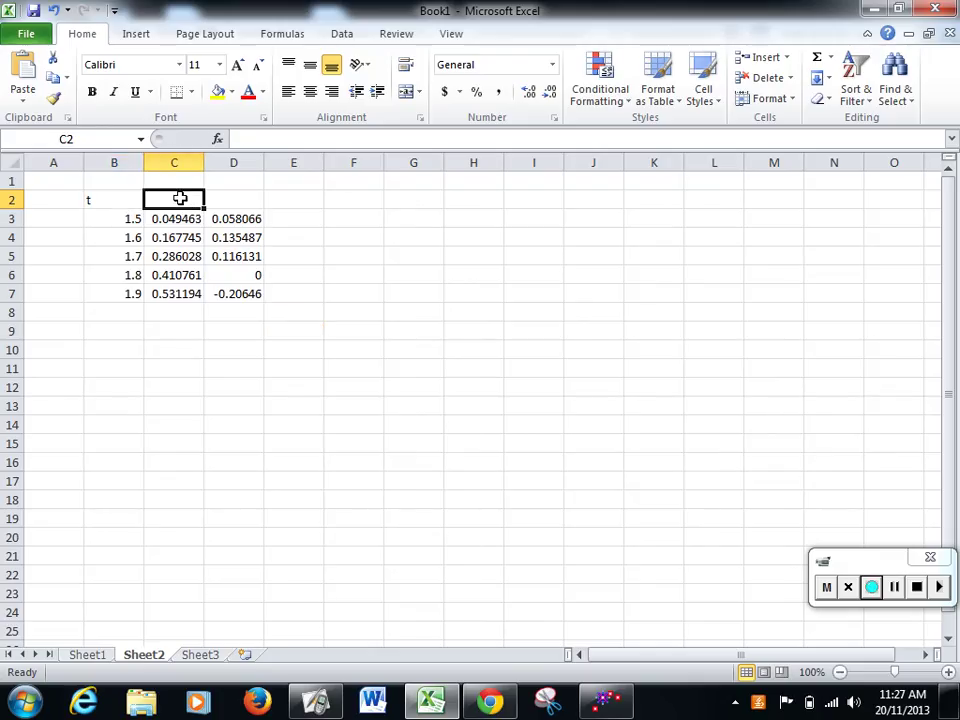
Clear the x values, move y from D3:D7 into C3:C7 headed 'y', and zoom to 130%
{"action": "left_click_drag", "start_coordinate": [180, 199], "coordinate": [179, 287]}
{"action": "key", "text": "Delete"}
{"action": "left_click_drag", "start_coordinate": [242, 217], "coordinate": [244, 292]}
{"action": "key", "text": "ctrl+c"}
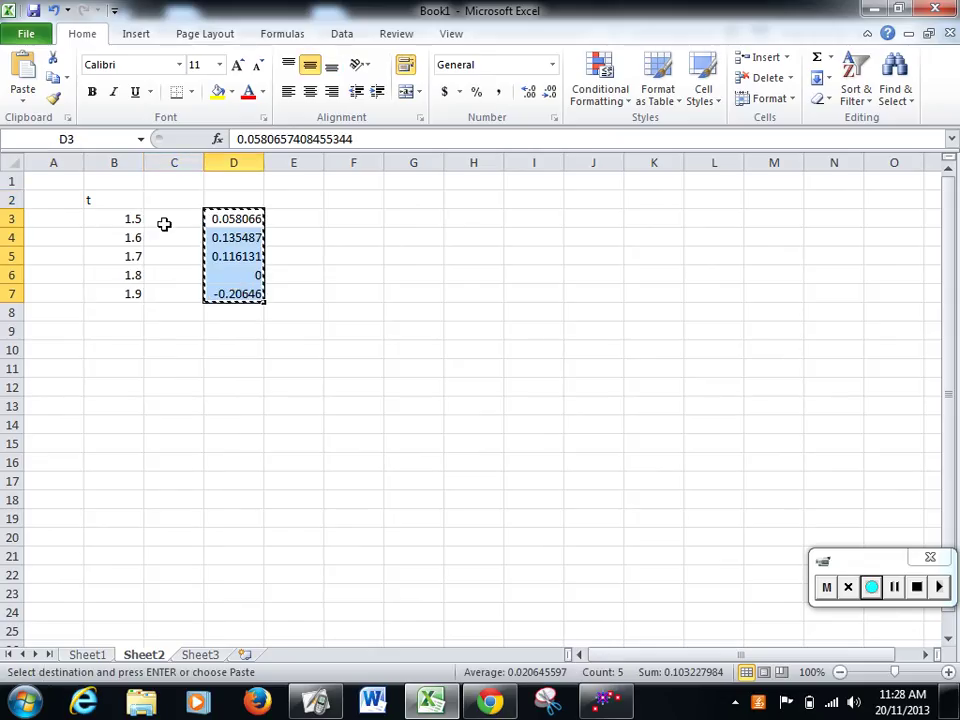
{"action": "left_click", "coordinate": [163, 222]}
{"action": "key", "text": "ctrl+v"}
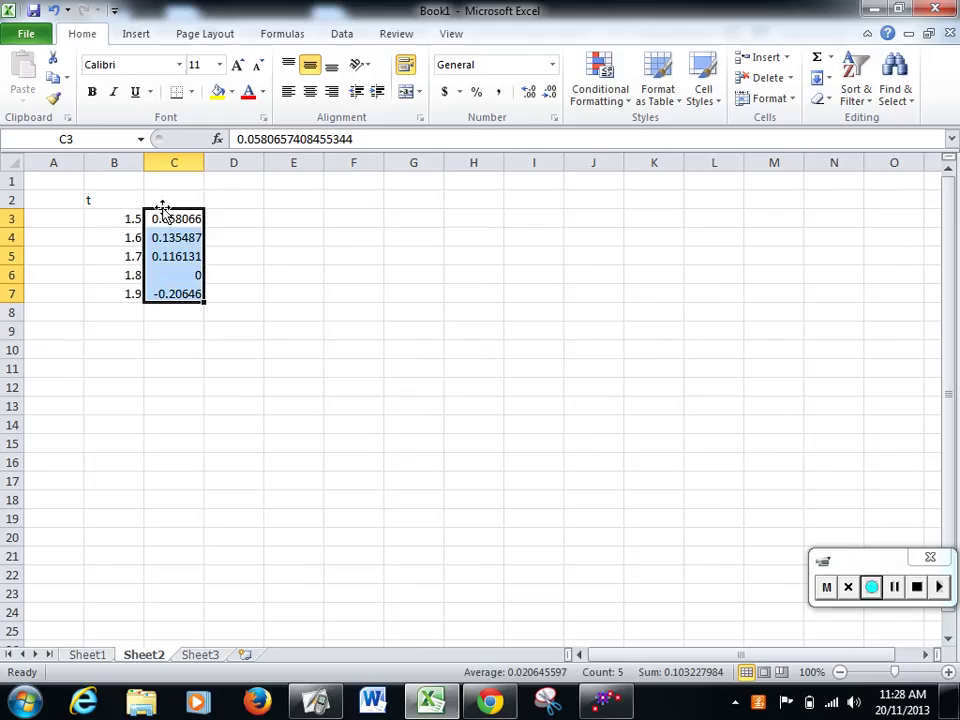
{"action": "left_click", "coordinate": [162, 203]}
{"action": "type", "text": "y"}
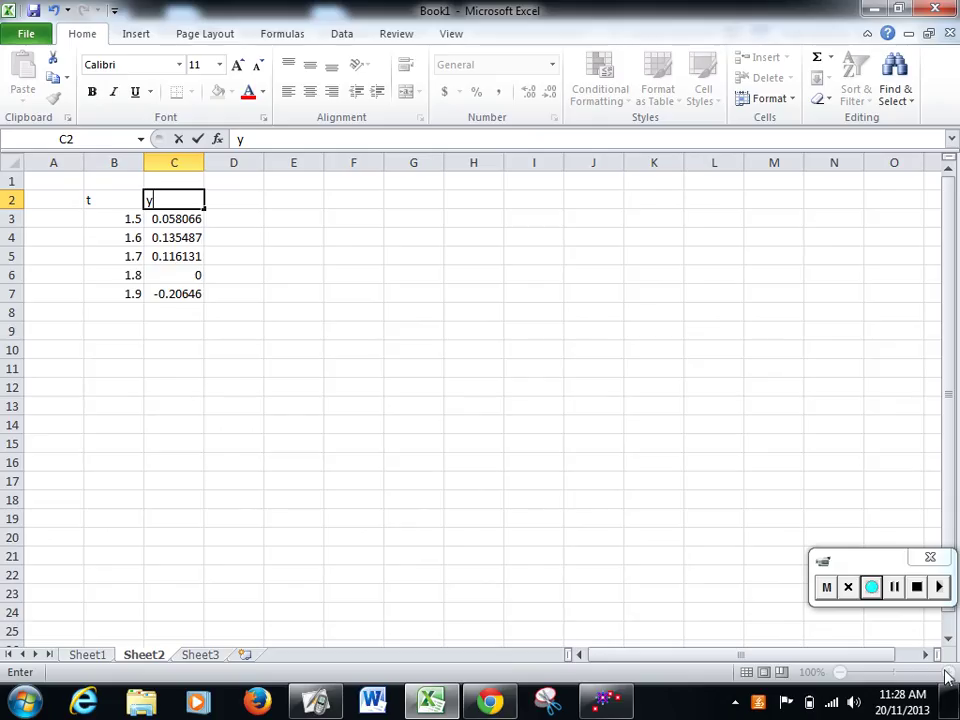
{"action": "left_click_drag", "start_coordinate": [116, 199], "coordinate": [180, 293]}
{"action": "left_click", "coordinate": [949, 672]}
{"action": "left_click", "coordinate": [949, 672]}
{"action": "left_click", "coordinate": [949, 672]}
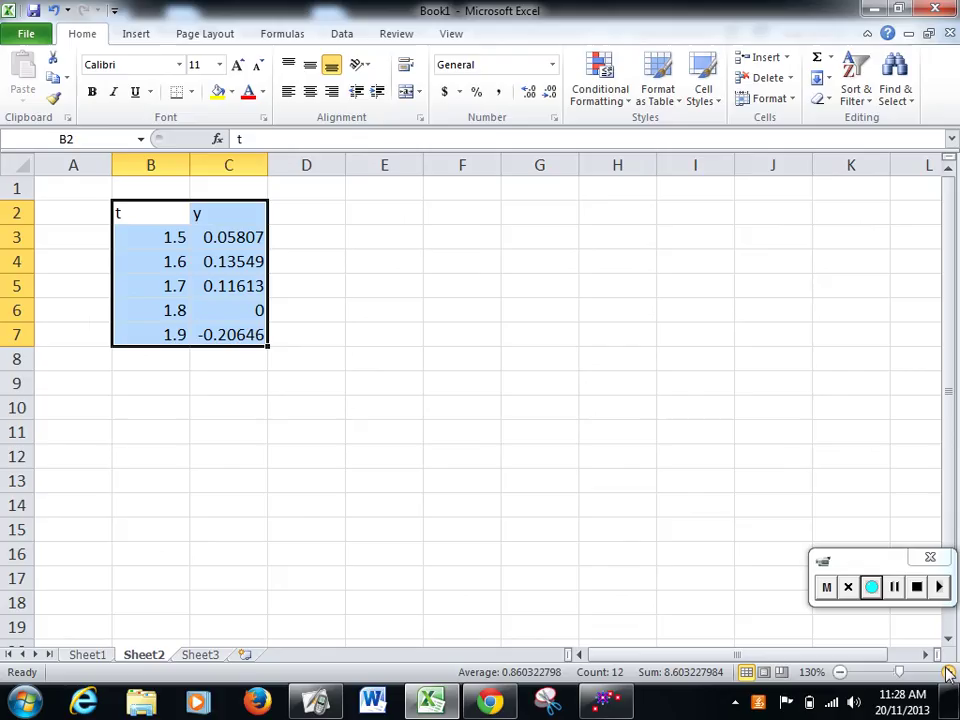
Insert a markers-only scatter chart of y against t and move it up-left
{"action": "left_click", "coordinate": [134, 36]}
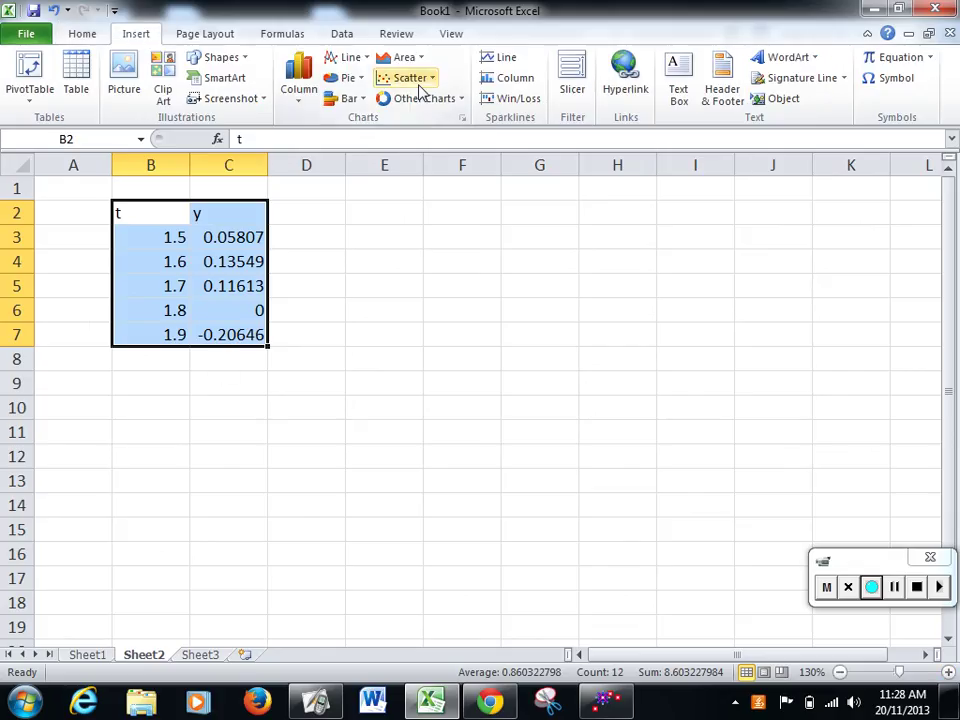
{"action": "left_click", "coordinate": [412, 78]}
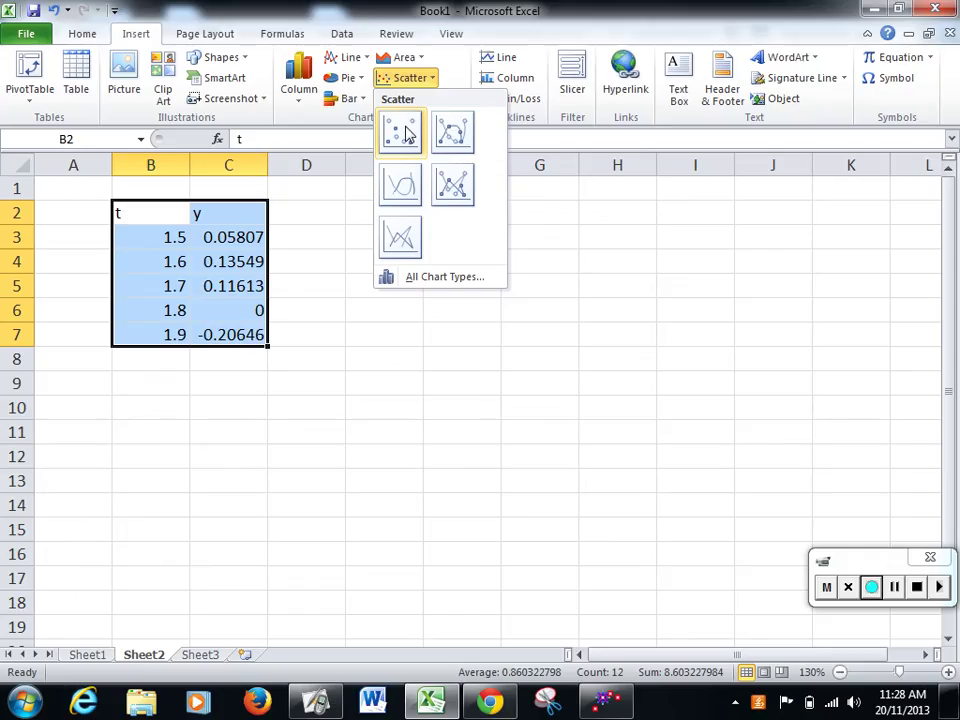
{"action": "left_click", "coordinate": [402, 132]}
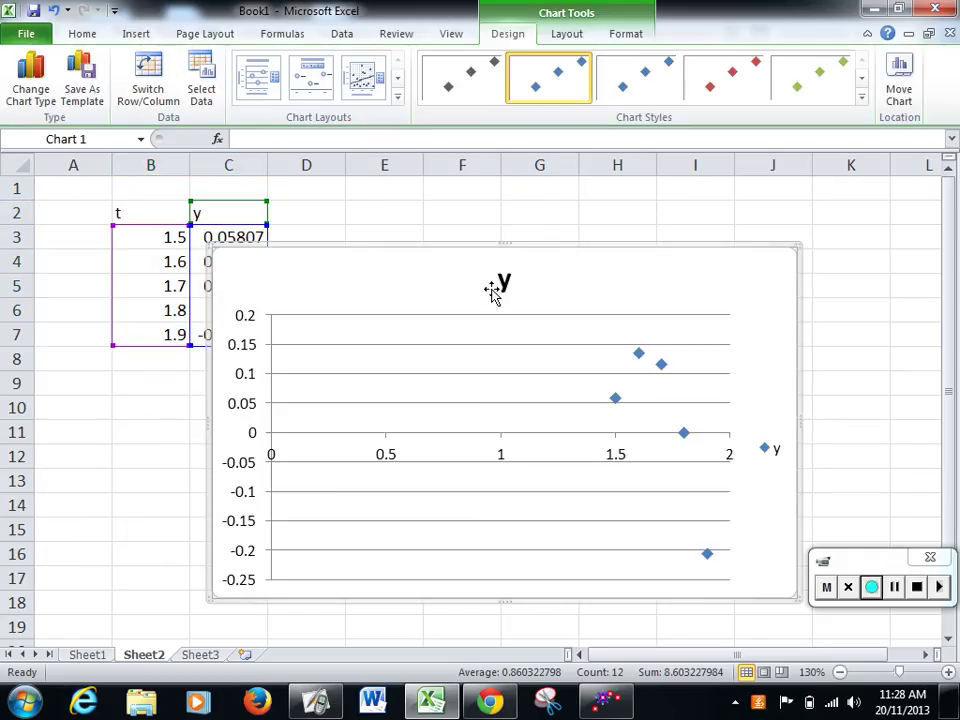
{"action": "mouse_move", "coordinate": [468, 268]}
{"action": "left_mouse_down"}
{"action": "mouse_move", "coordinate": [408, 206]}
{"action": "mouse_move", "coordinate": [431, 246]}
{"action": "left_mouse_up"}
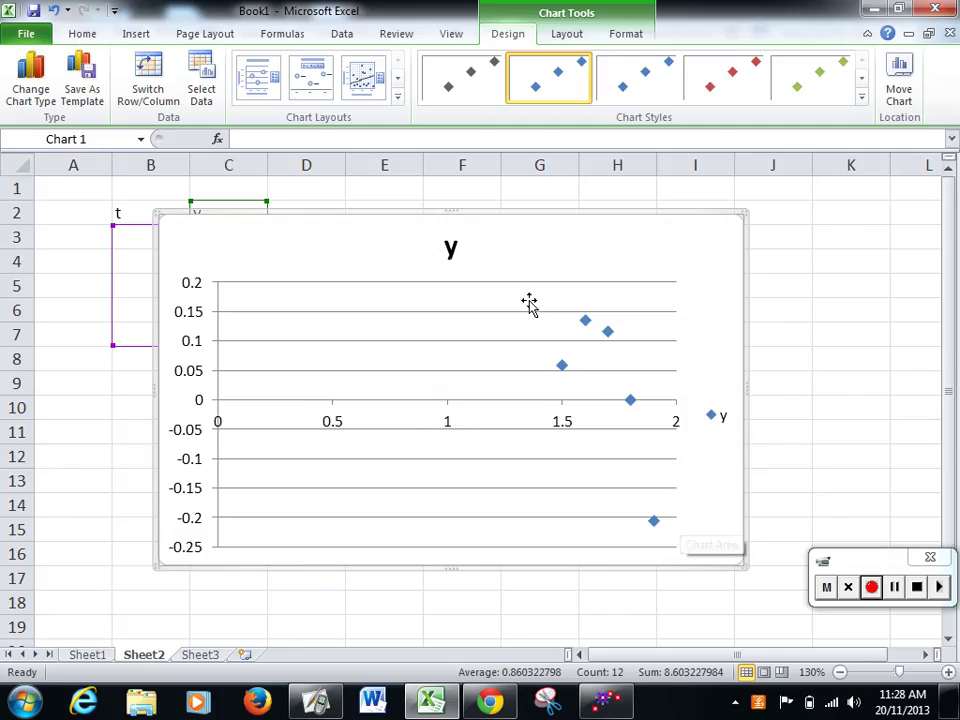
{"action": "right_click", "coordinate": [562, 368]}
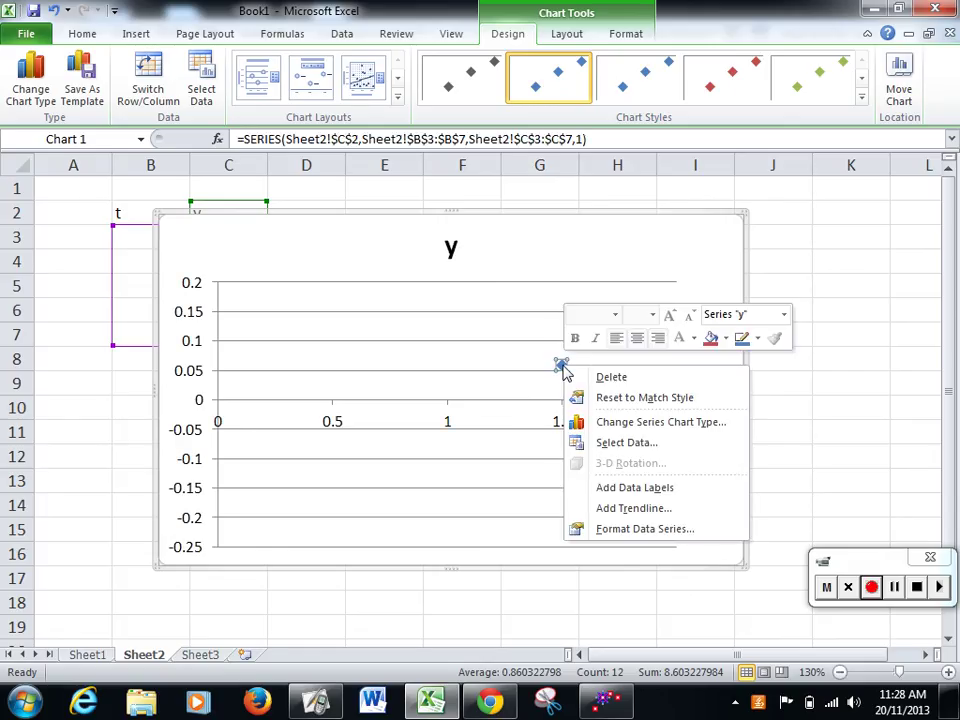
{"action": "left_click", "coordinate": [621, 530]}
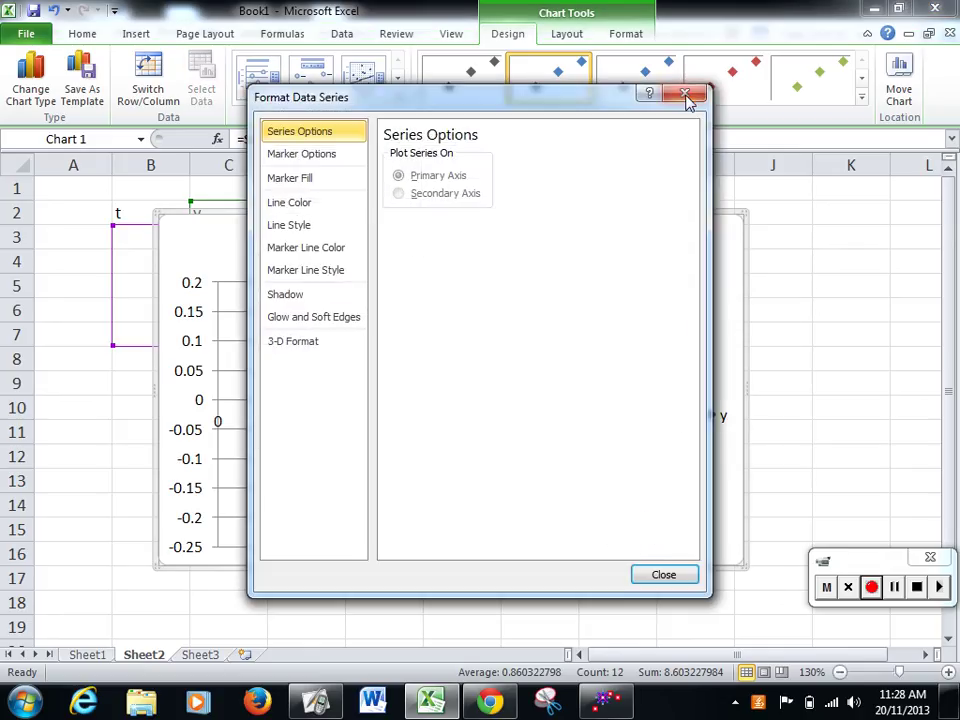
{"action": "left_click", "coordinate": [686, 97]}
{"action": "right_click", "coordinate": [597, 333]}
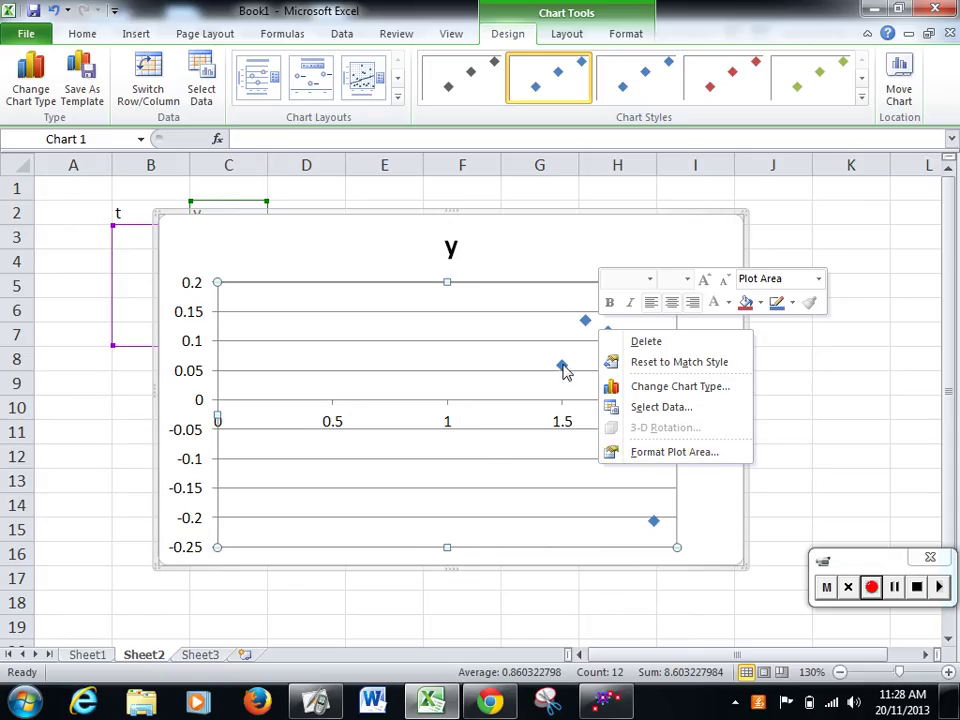
Add a polynomial order-2 trendline showing y = -4.7466x² + 15.474x - 12.473 on the chart
{"action": "left_click", "coordinate": [562, 366]}
{"action": "right_click", "coordinate": [562, 366]}
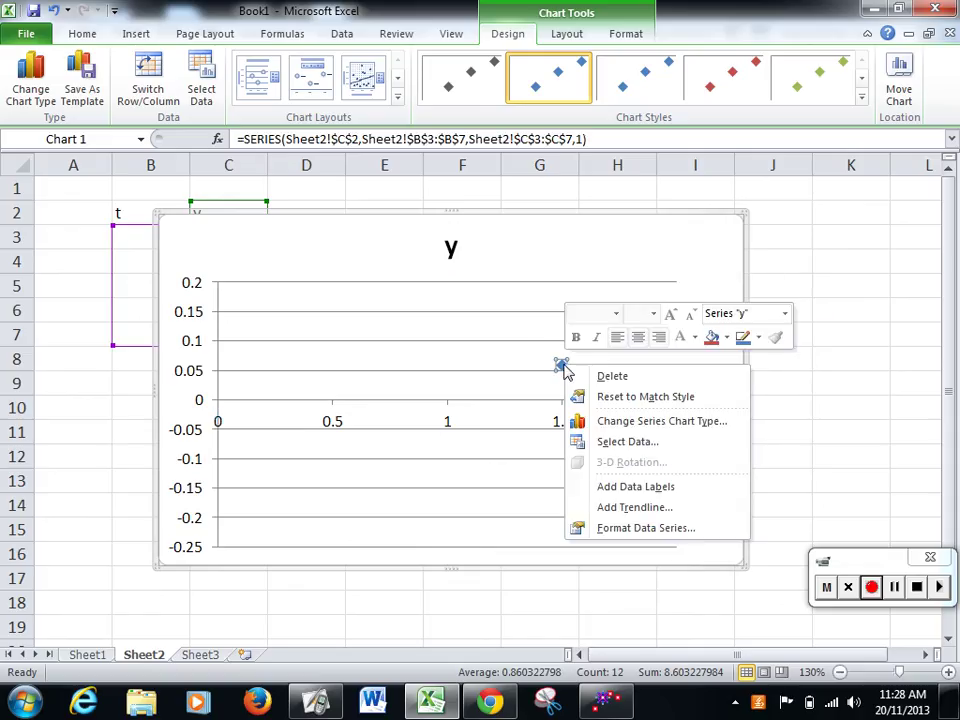
{"action": "left_click", "coordinate": [604, 508]}
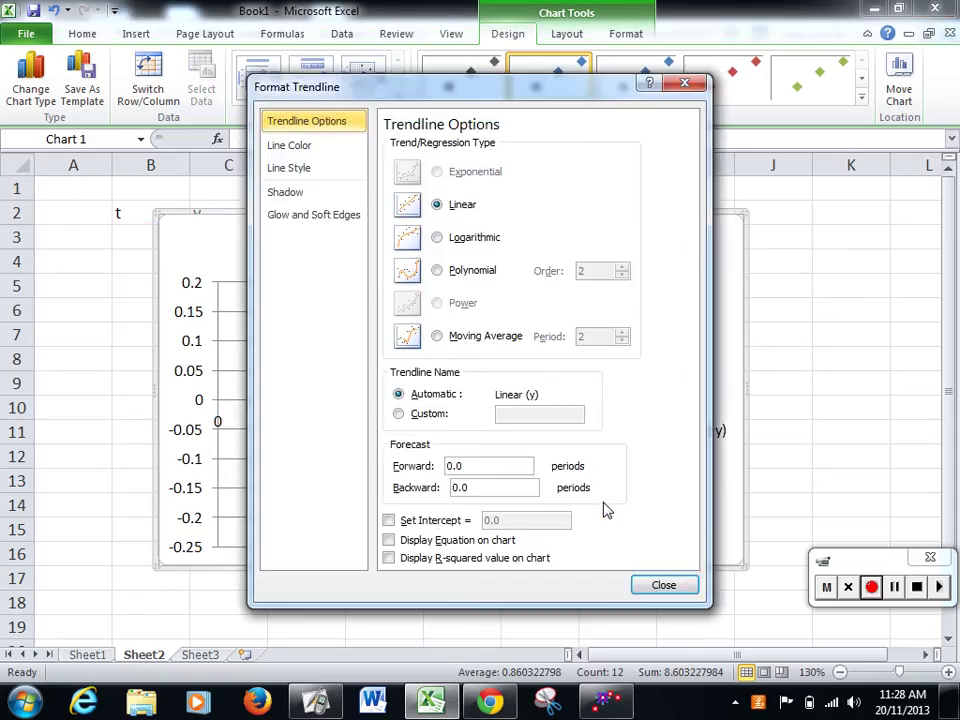
{"action": "left_click", "coordinate": [438, 272]}
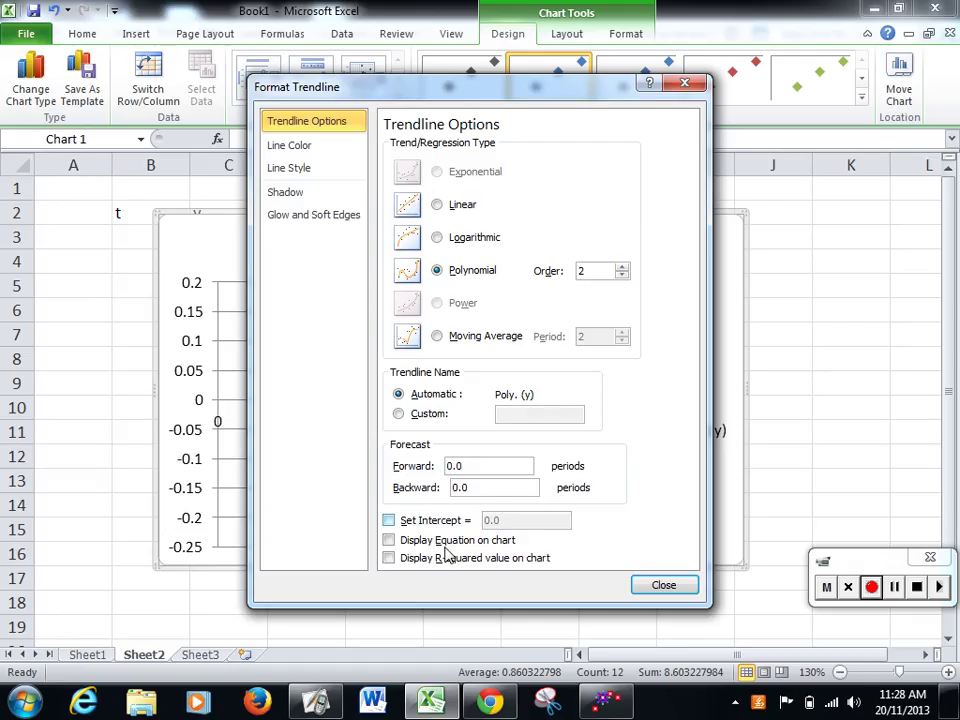
{"action": "left_click", "coordinate": [388, 540]}
{"action": "left_click", "coordinate": [665, 587]}
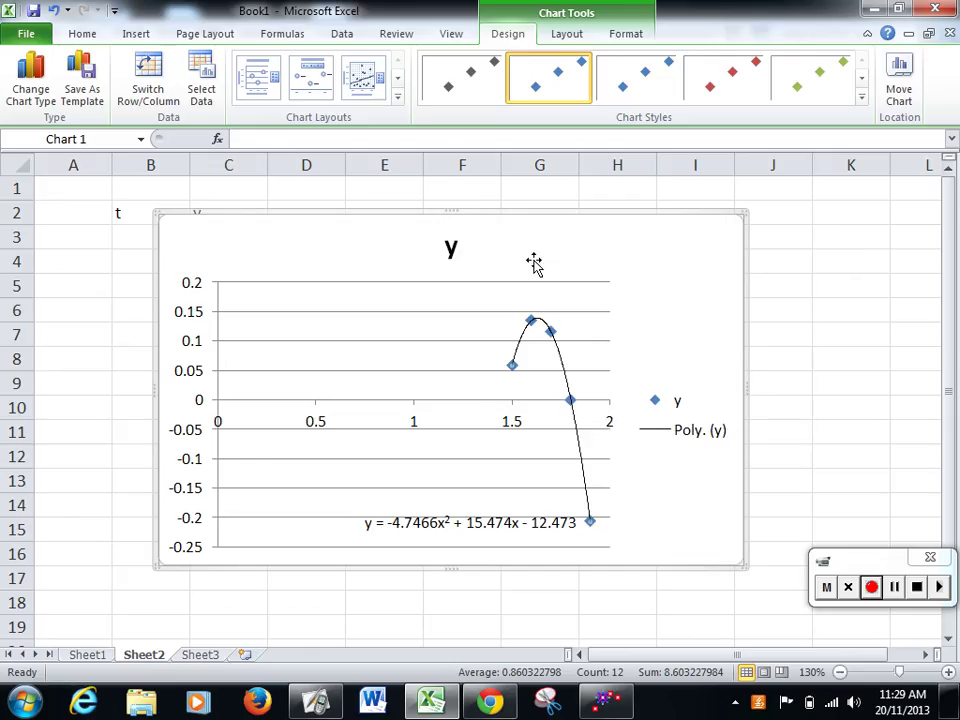
Move the chart left, delete its legend, and apply Layout 3 with axis titles and a linear trendline
{"action": "mouse_move", "coordinate": [530, 258]}
{"action": "left_mouse_down"}
{"action": "mouse_move", "coordinate": [470, 241]}
{"action": "mouse_move", "coordinate": [448, 266]}
{"action": "left_mouse_up"}
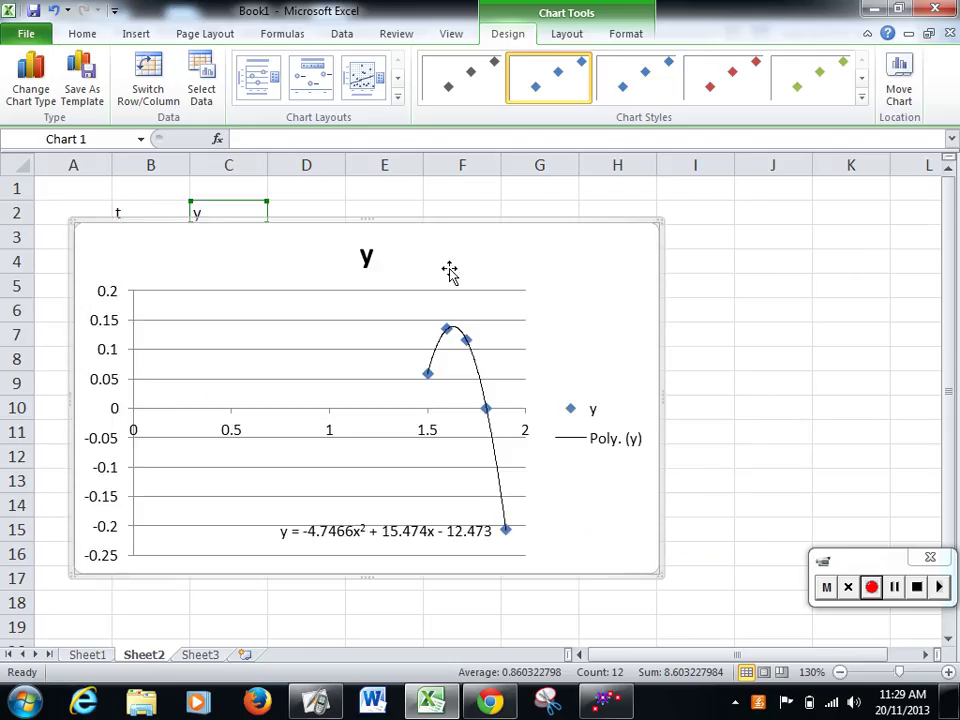
{"action": "left_click", "coordinate": [571, 409]}
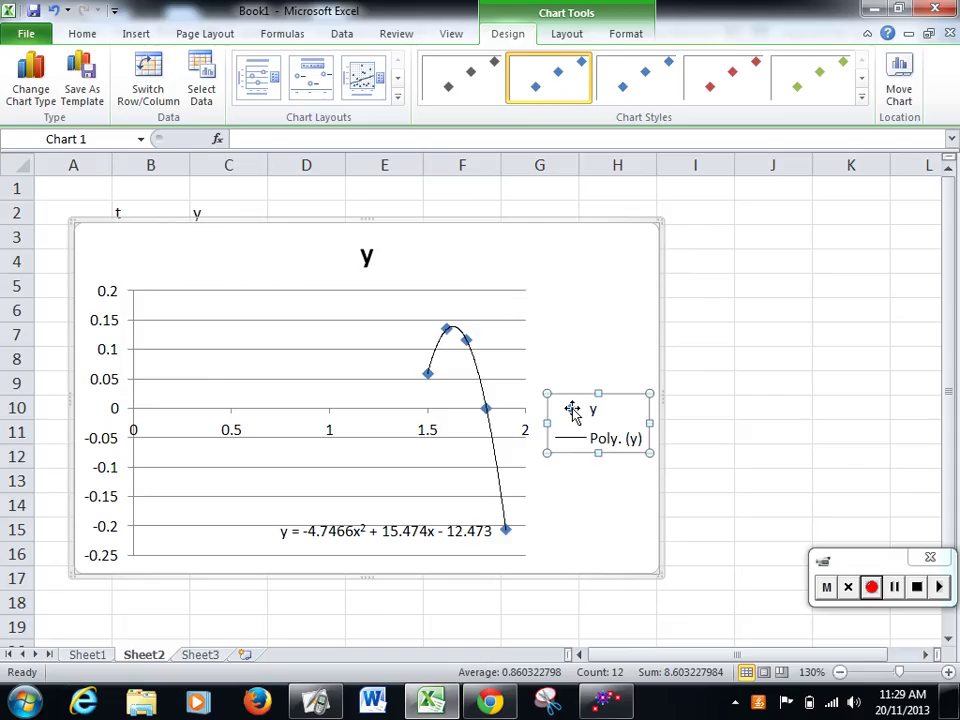
{"action": "key", "text": "Delete"}
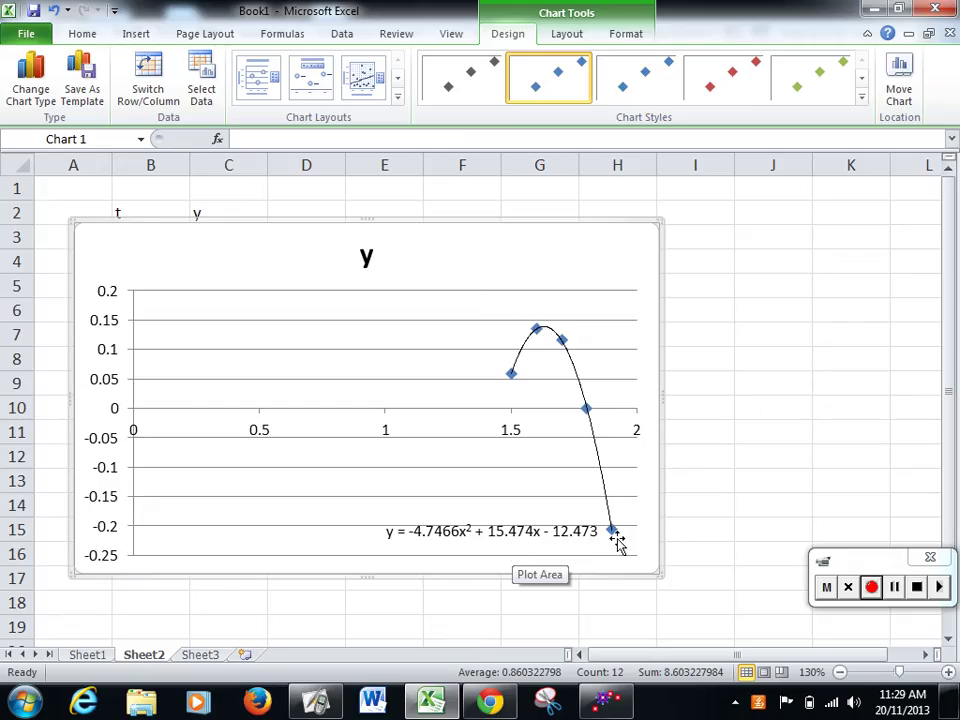
{"action": "left_click", "coordinate": [366, 78]}
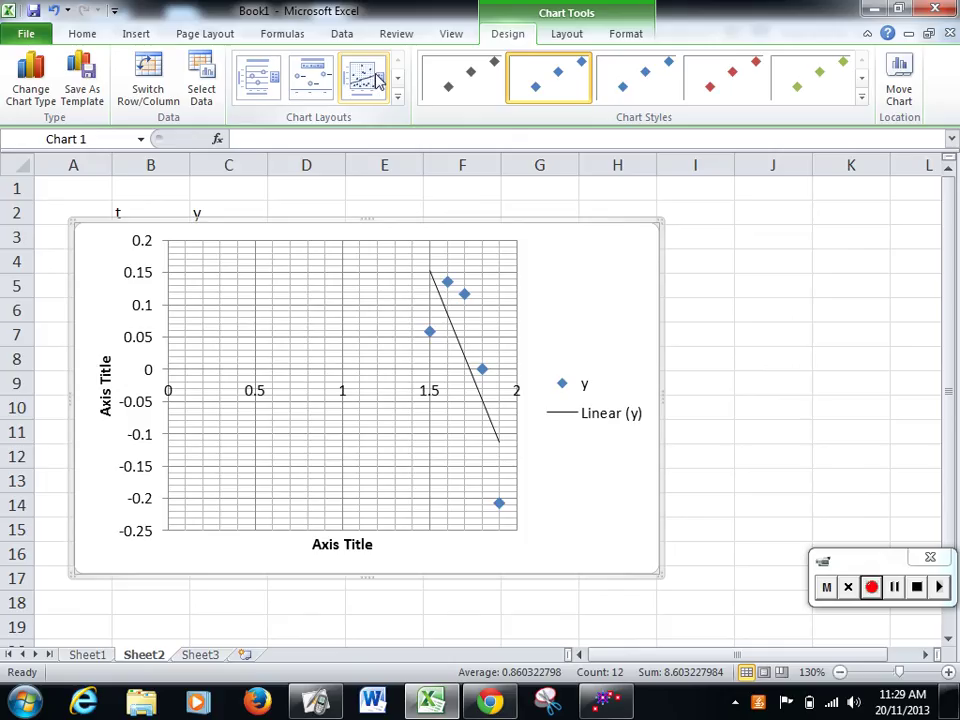
Add an order-2 polynomial trendline to the y series and delete the linear trendline
{"action": "left_click", "coordinate": [465, 296]}
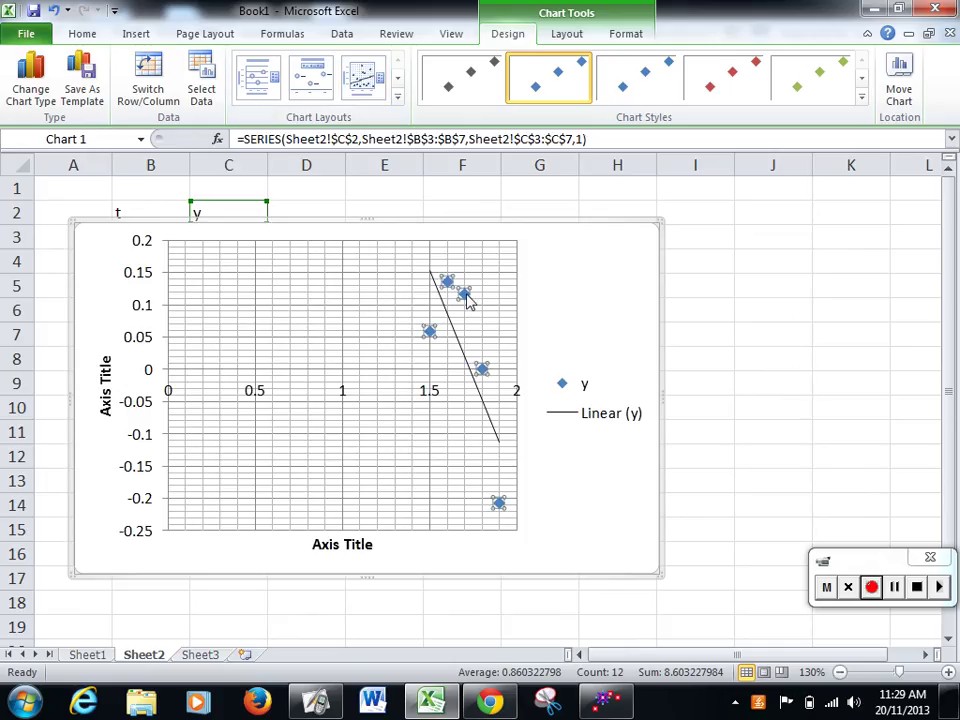
{"action": "right_click", "coordinate": [466, 298]}
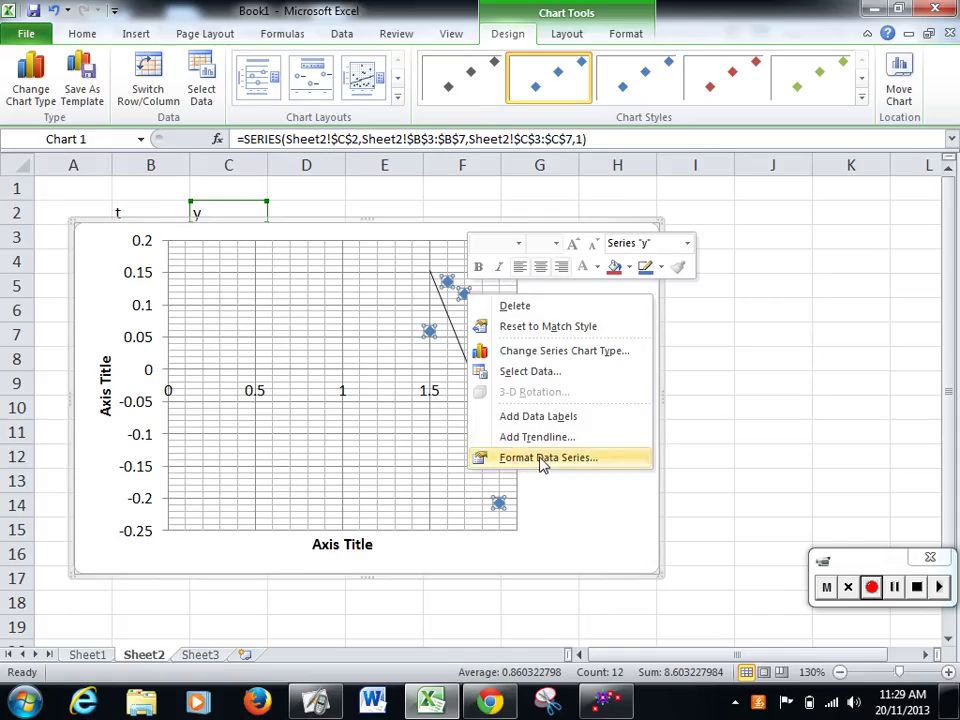
{"action": "left_click", "coordinate": [540, 460]}
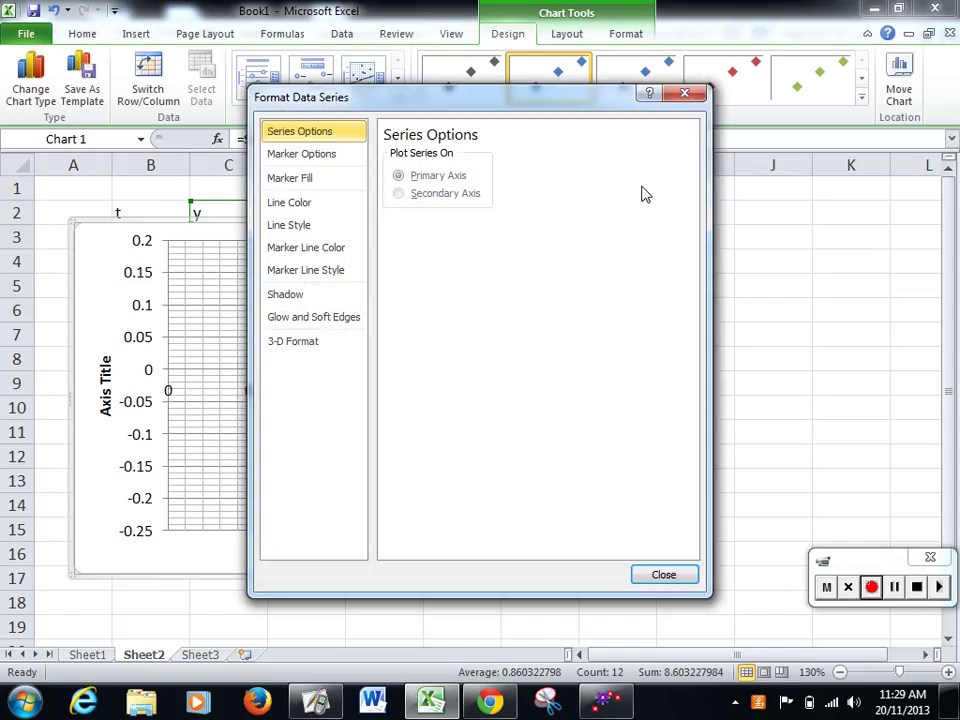
{"action": "left_click", "coordinate": [685, 93]}
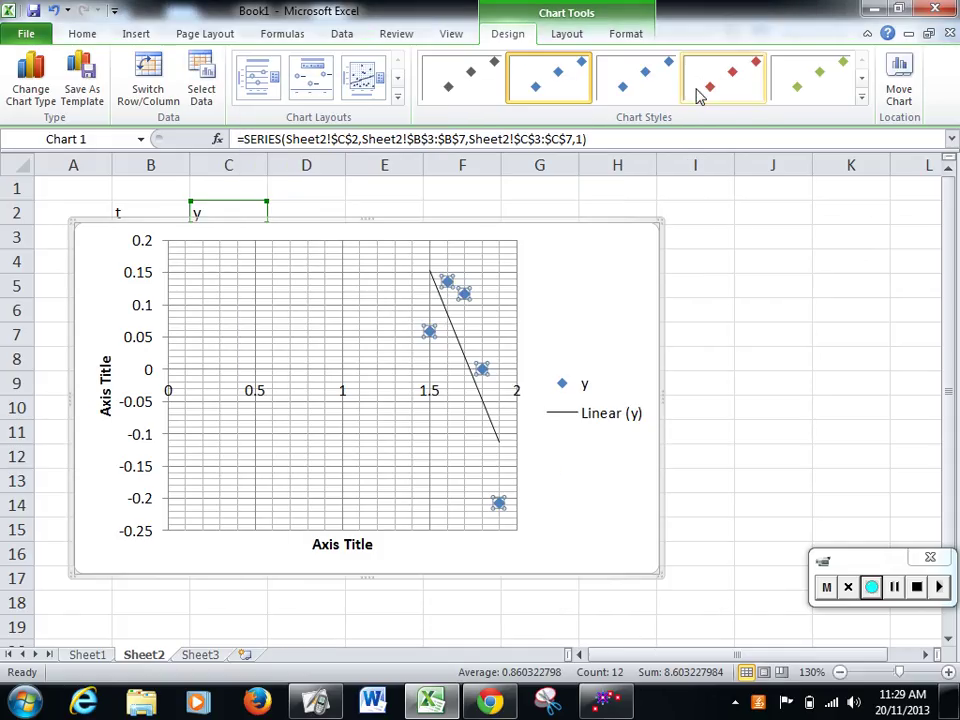
{"action": "right_click", "coordinate": [521, 285]}
{"action": "left_click", "coordinate": [467, 297]}
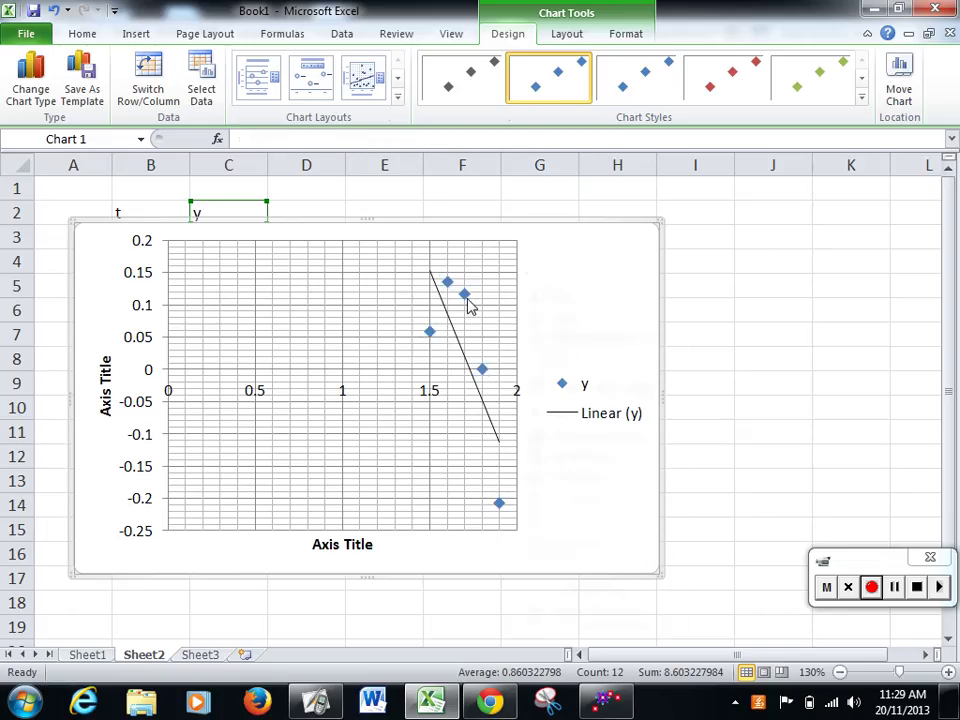
{"action": "right_click", "coordinate": [466, 297]}
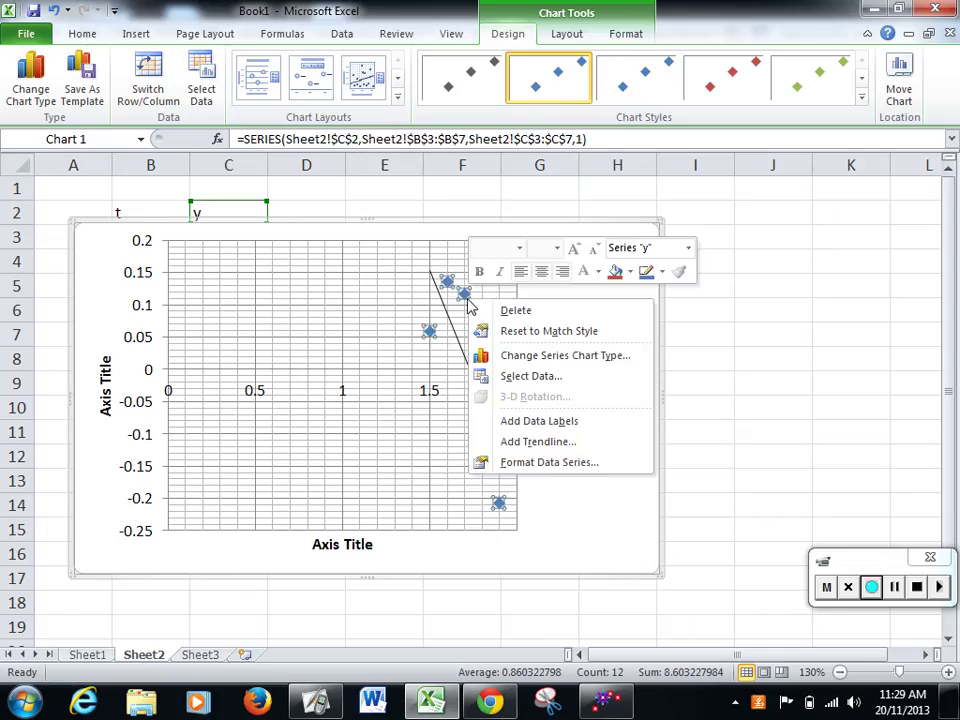
{"action": "left_click", "coordinate": [517, 443]}
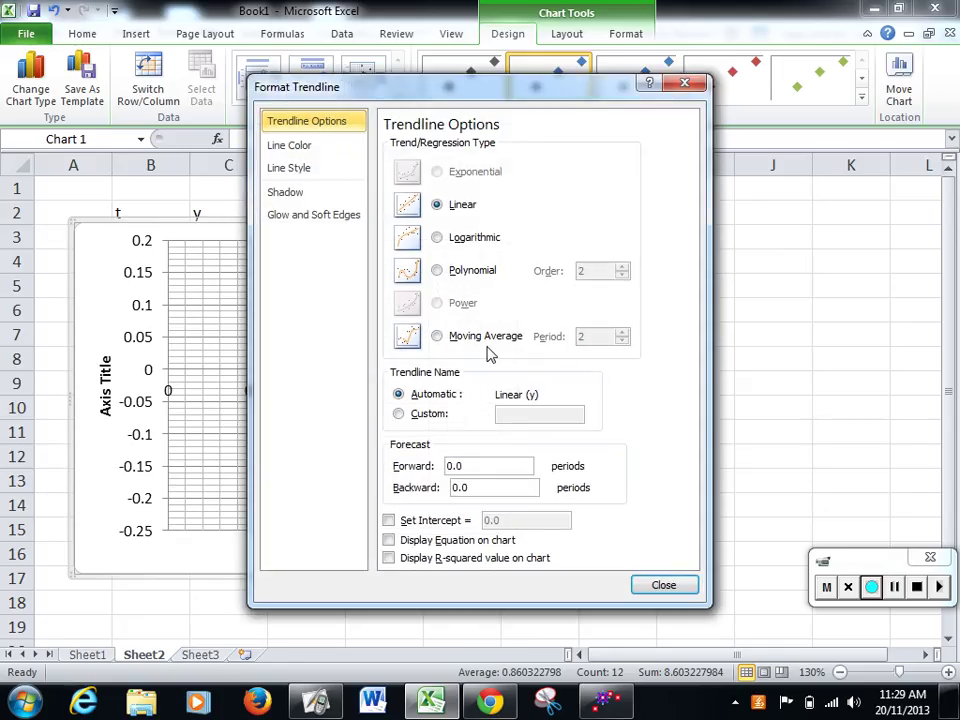
{"action": "left_click", "coordinate": [437, 271]}
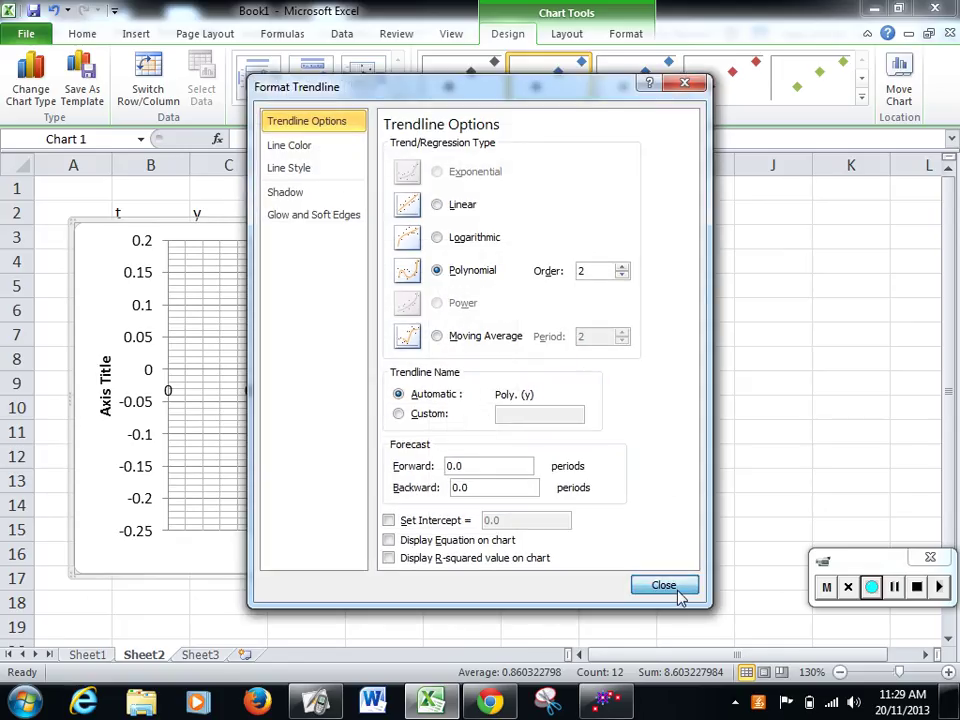
{"action": "left_click", "coordinate": [664, 586]}
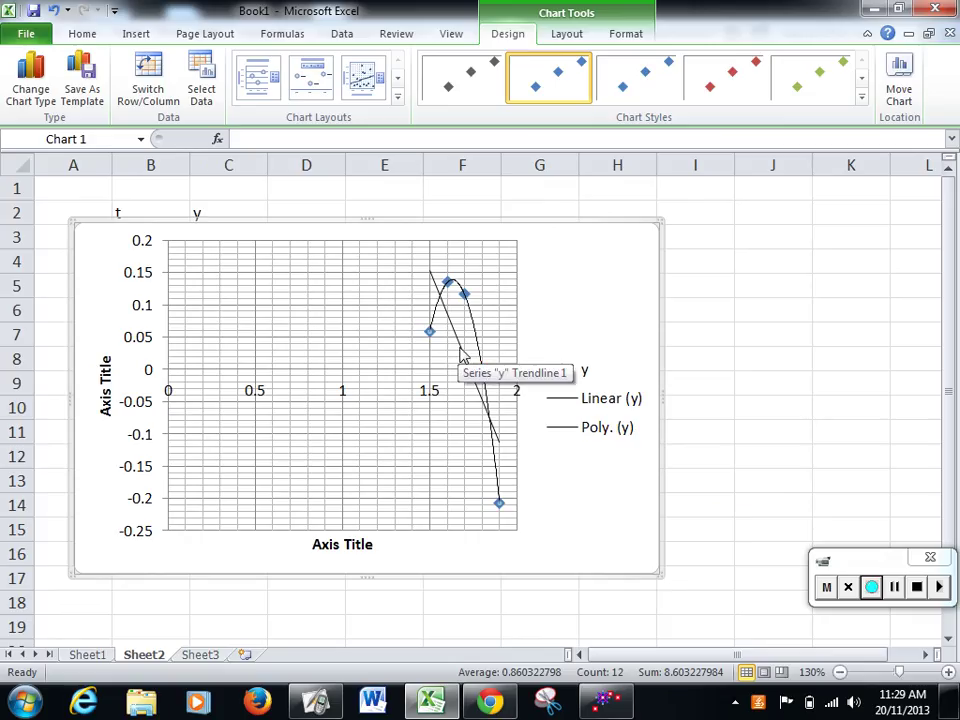
{"action": "left_click", "coordinate": [460, 353]}
{"action": "key", "text": "Delete"}
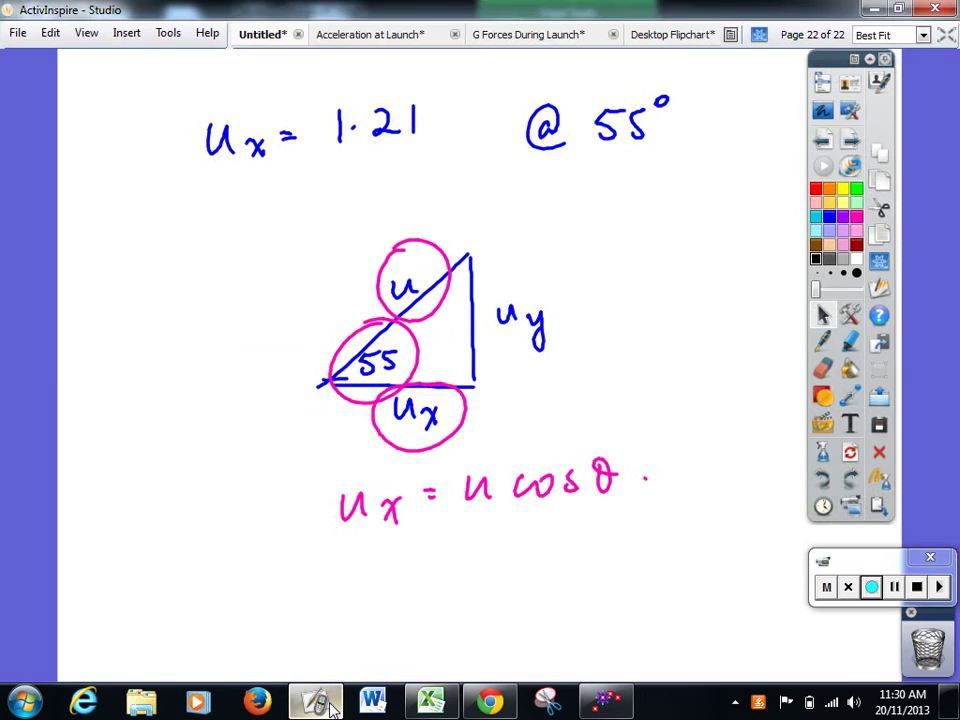
Clear old ink over the Excel chart and draw a red line along zero height
{"action": "left_click", "coordinate": [826, 117]}
{"action": "left_click", "coordinate": [852, 92]}
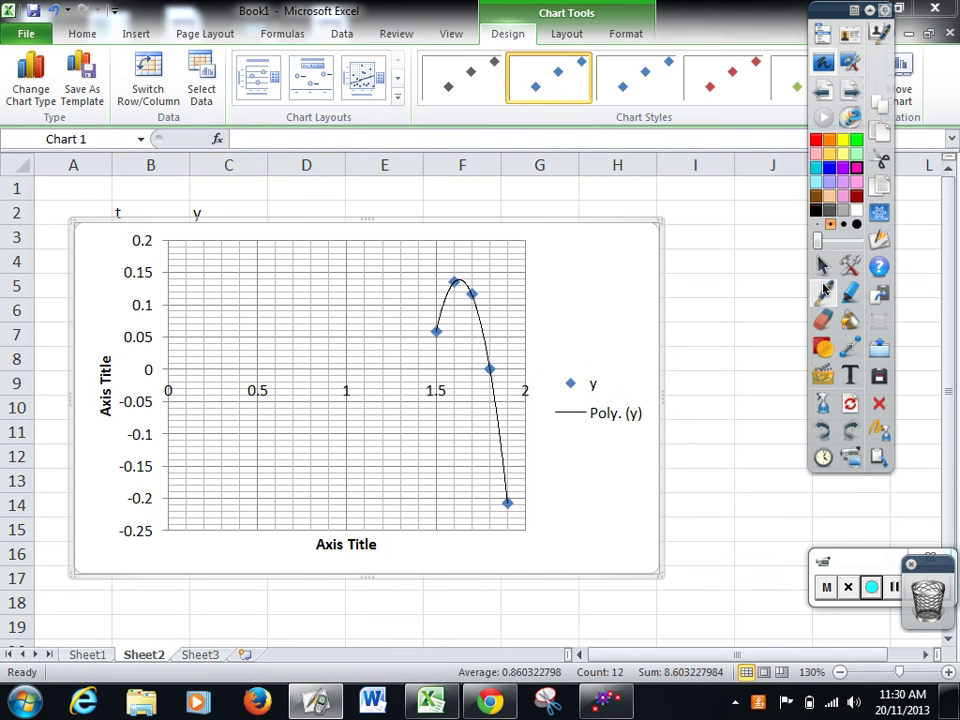
{"action": "left_click", "coordinate": [824, 289]}
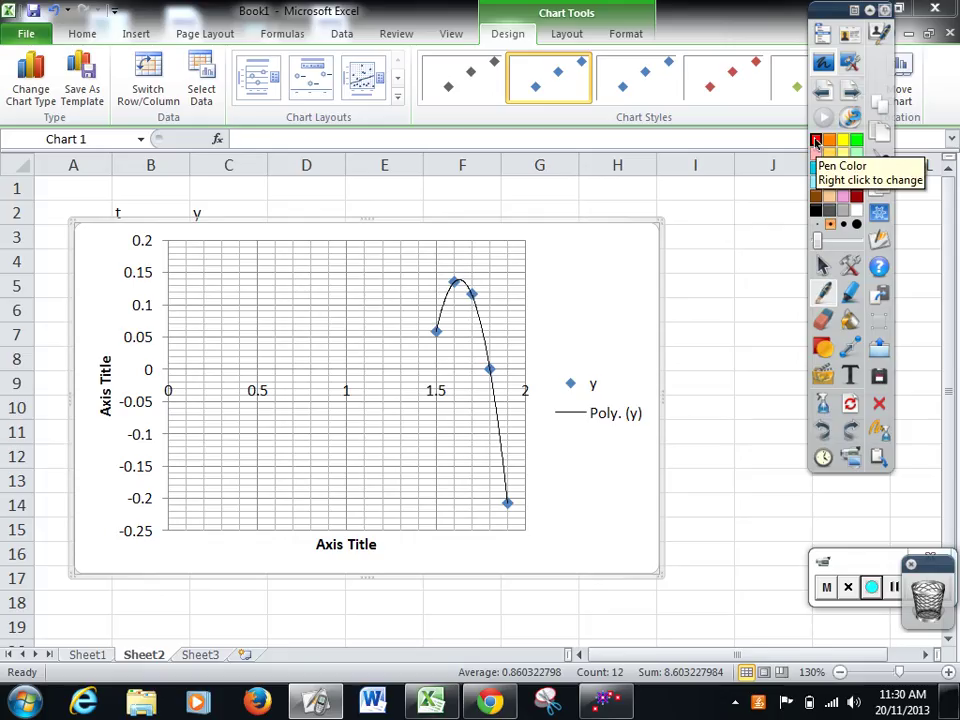
{"action": "left_click", "coordinate": [816, 142]}
{"action": "left_click_drag", "start_coordinate": [167, 366], "coordinate": [553, 362]}
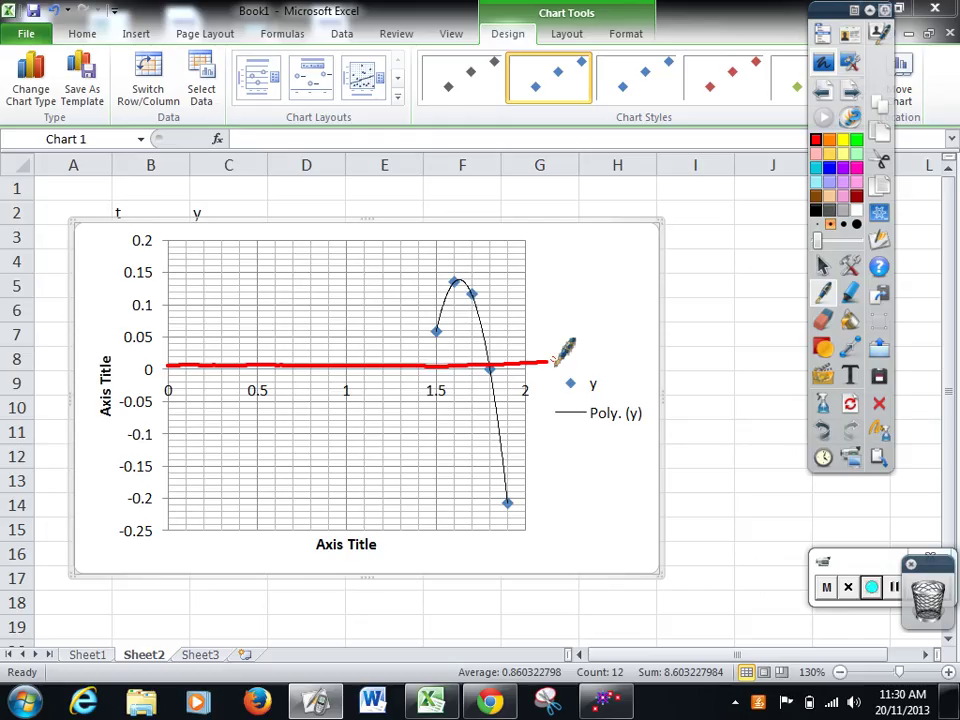
In pink ink, draw a vertical line up to the curve's peak and label it ymax
{"action": "left_click", "coordinate": [856, 182]}
{"action": "mouse_move", "coordinate": [458, 358]}
{"action": "left_mouse_down"}
{"action": "mouse_move", "coordinate": [463, 286]}
{"action": "mouse_move", "coordinate": [484, 343]}
{"action": "left_mouse_up"}
{"action": "mouse_move", "coordinate": [500, 290]}
{"action": "left_mouse_down"}
{"action": "mouse_move", "coordinate": [514, 313]}
{"action": "mouse_move", "coordinate": [552, 305]}
{"action": "left_mouse_up"}
{"action": "left_click_drag", "start_coordinate": [570, 294], "coordinate": [591, 307]}
{"action": "left_click_drag", "start_coordinate": [590, 292], "coordinate": [577, 307]}
{"action": "left_click", "coordinate": [598, 306]}
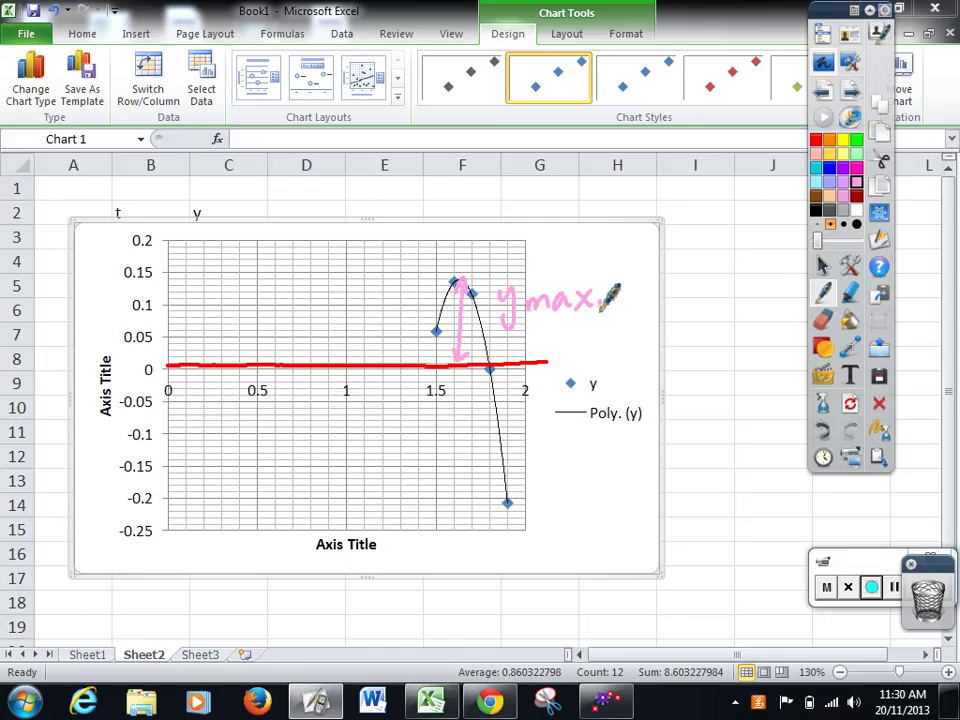
Redraw in magenta an arrow from the peak to the y-axis labelled 0·14 m, then return to the flipchart
{"action": "left_click", "coordinate": [848, 92]}
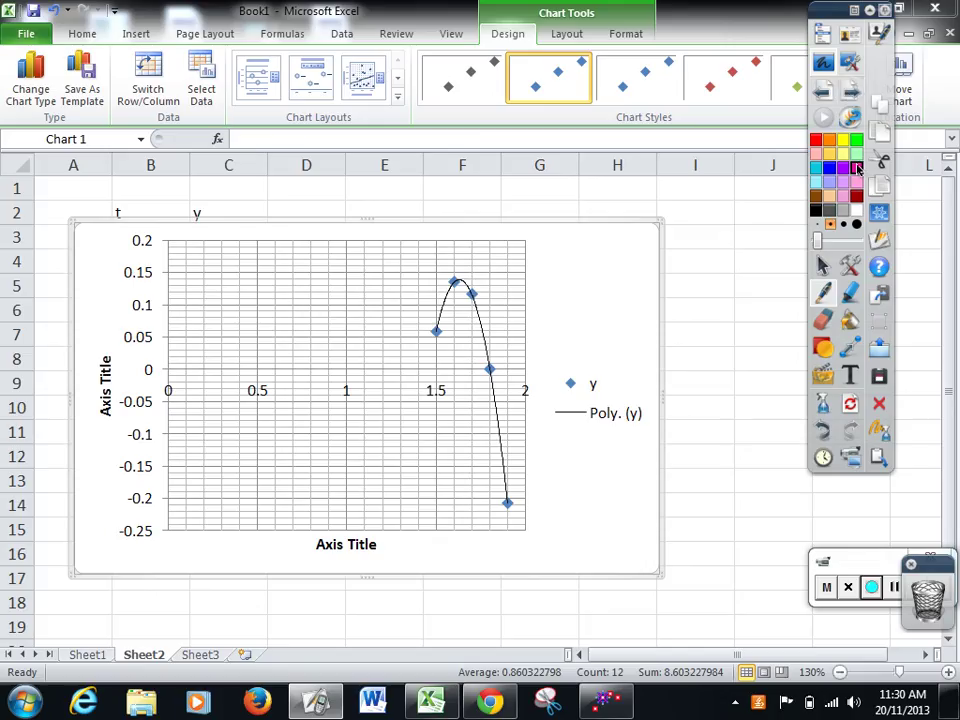
{"action": "left_click", "coordinate": [857, 168]}
{"action": "mouse_move", "coordinate": [464, 274]}
{"action": "left_mouse_down"}
{"action": "mouse_move", "coordinate": [167, 273]}
{"action": "mouse_move", "coordinate": [194, 283]}
{"action": "left_mouse_up"}
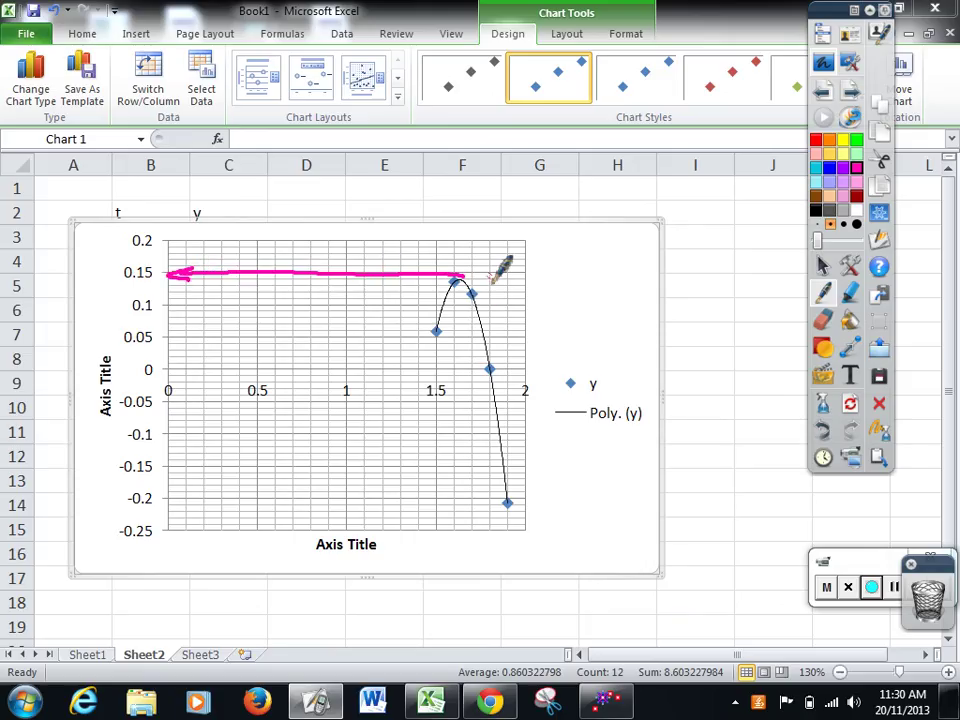
{"action": "mouse_move", "coordinate": [506, 262]}
{"action": "left_mouse_down"}
{"action": "mouse_move", "coordinate": [501, 284]}
{"action": "mouse_move", "coordinate": [518, 266]}
{"action": "mouse_move", "coordinate": [527, 290]}
{"action": "mouse_move", "coordinate": [611, 285]}
{"action": "left_mouse_up"}
{"action": "left_click", "coordinate": [519, 276]}
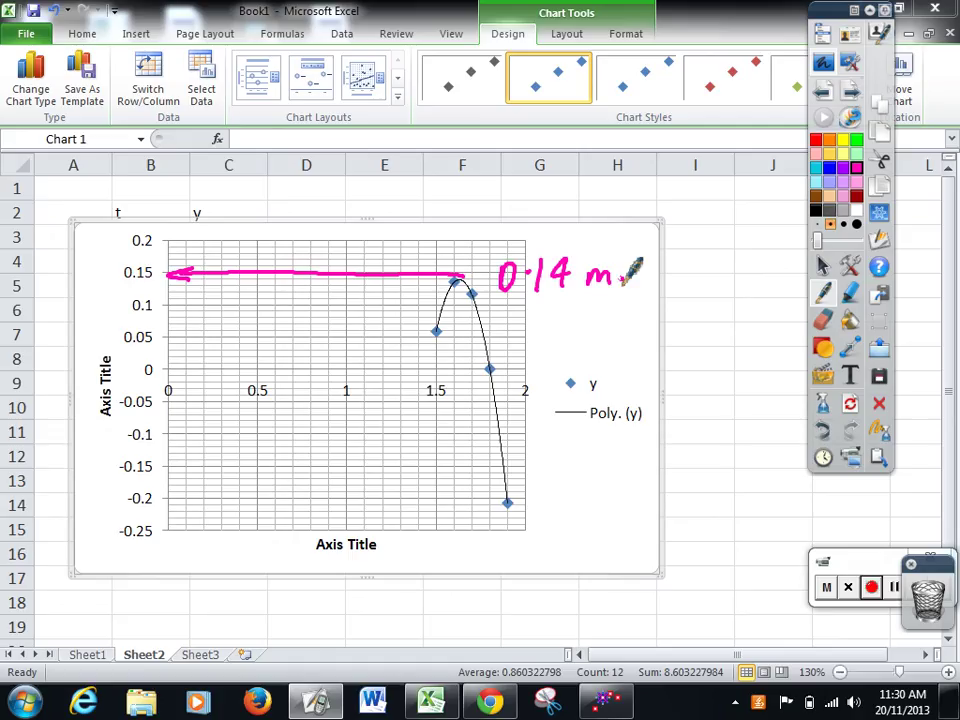
{"action": "left_click", "coordinate": [849, 117]}
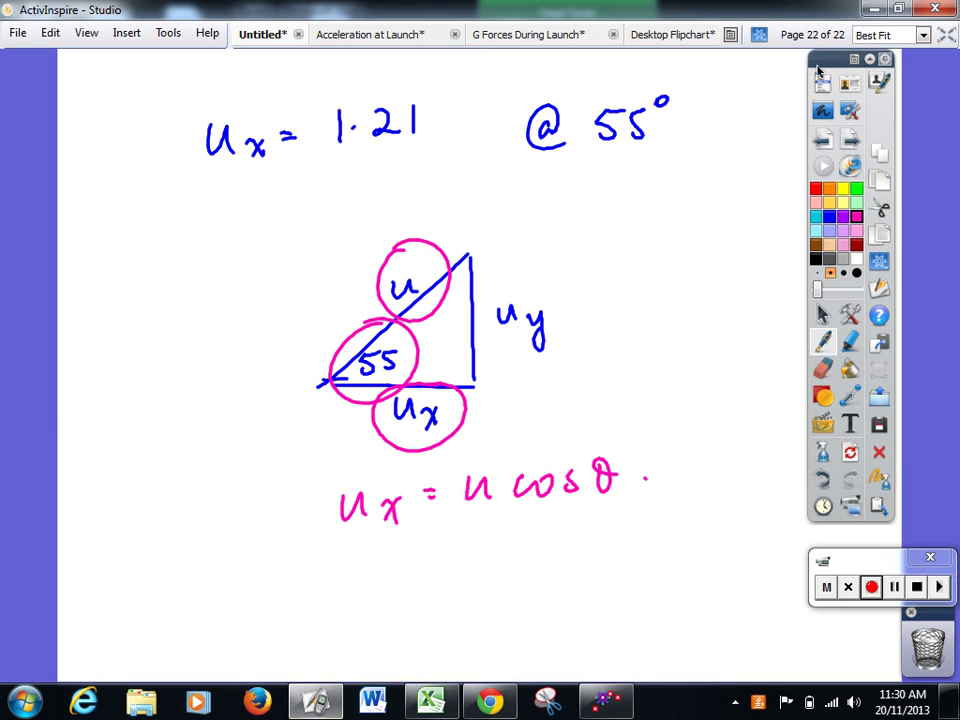
Add page 23 and write ymax = 0·14 m at the top
{"action": "left_click", "coordinate": [849, 145]}
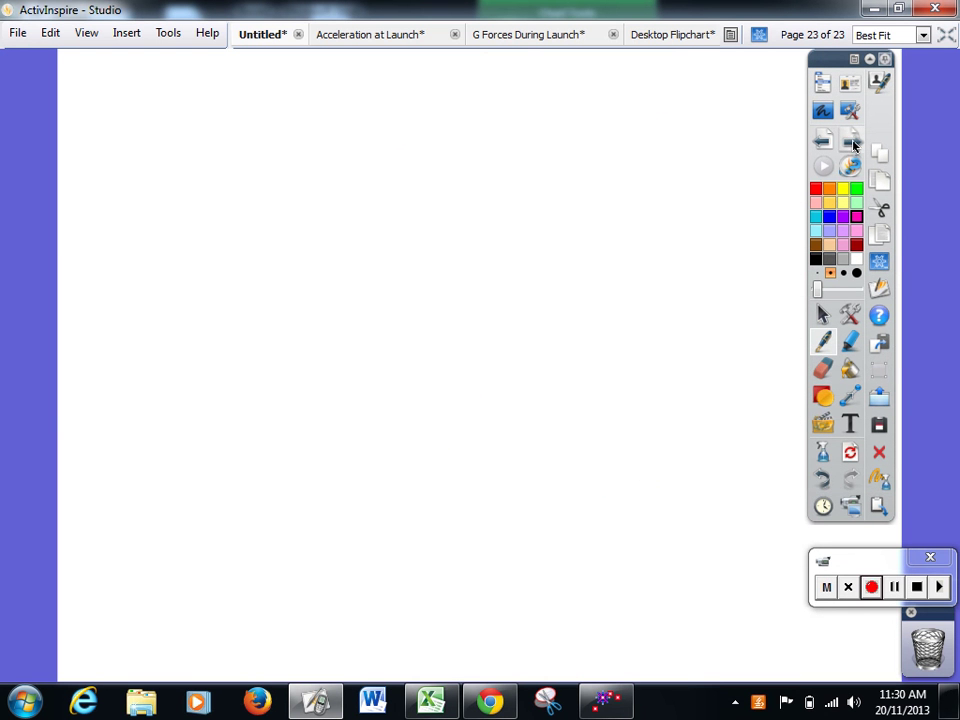
{"action": "mouse_move", "coordinate": [223, 118]}
{"action": "left_mouse_down"}
{"action": "mouse_move", "coordinate": [232, 174]}
{"action": "mouse_move", "coordinate": [287, 145]}
{"action": "mouse_move", "coordinate": [318, 146]}
{"action": "left_mouse_up"}
{"action": "mouse_move", "coordinate": [318, 129]}
{"action": "left_mouse_down"}
{"action": "mouse_move", "coordinate": [306, 146]}
{"action": "mouse_move", "coordinate": [356, 119]}
{"action": "left_mouse_up"}
{"action": "left_click", "coordinate": [344, 120]}
{"action": "mouse_move", "coordinate": [344, 127]}
{"action": "left_mouse_down"}
{"action": "mouse_move", "coordinate": [399, 106]}
{"action": "mouse_move", "coordinate": [451, 128]}
{"action": "mouse_move", "coordinate": [499, 117]}
{"action": "left_mouse_up"}
{"action": "left_click", "coordinate": [425, 118]}
{"action": "mouse_move", "coordinate": [485, 103]}
{"action": "left_mouse_down"}
{"action": "mouse_move", "coordinate": [485, 128]}
{"action": "mouse_move", "coordinate": [553, 123]}
{"action": "left_mouse_up"}
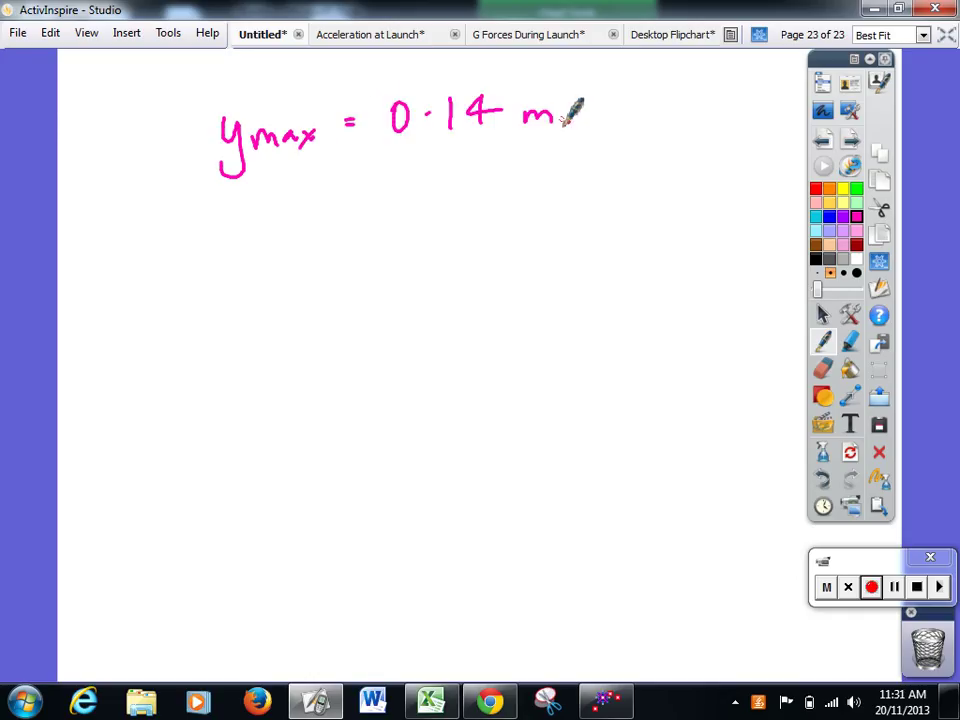
{"action": "left_click", "coordinate": [570, 120]}
Write ux = 1·21 m on the line below, checking the earlier page for the value
{"action": "mouse_move", "coordinate": [234, 222]}
{"action": "left_mouse_down"}
{"action": "mouse_move", "coordinate": [262, 252]}
{"action": "mouse_move", "coordinate": [298, 262]}
{"action": "mouse_move", "coordinate": [283, 262]}
{"action": "left_mouse_up"}
{"action": "left_click_drag", "start_coordinate": [353, 214], "coordinate": [372, 221]}
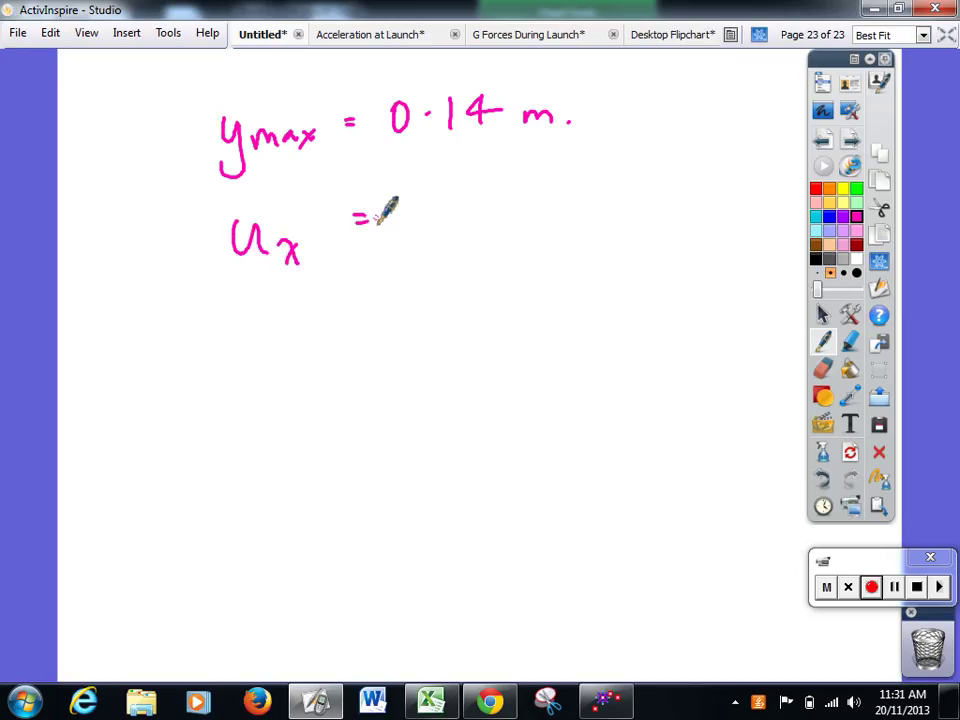
{"action": "left_click", "coordinate": [820, 141]}
{"action": "left_click", "coordinate": [850, 141]}
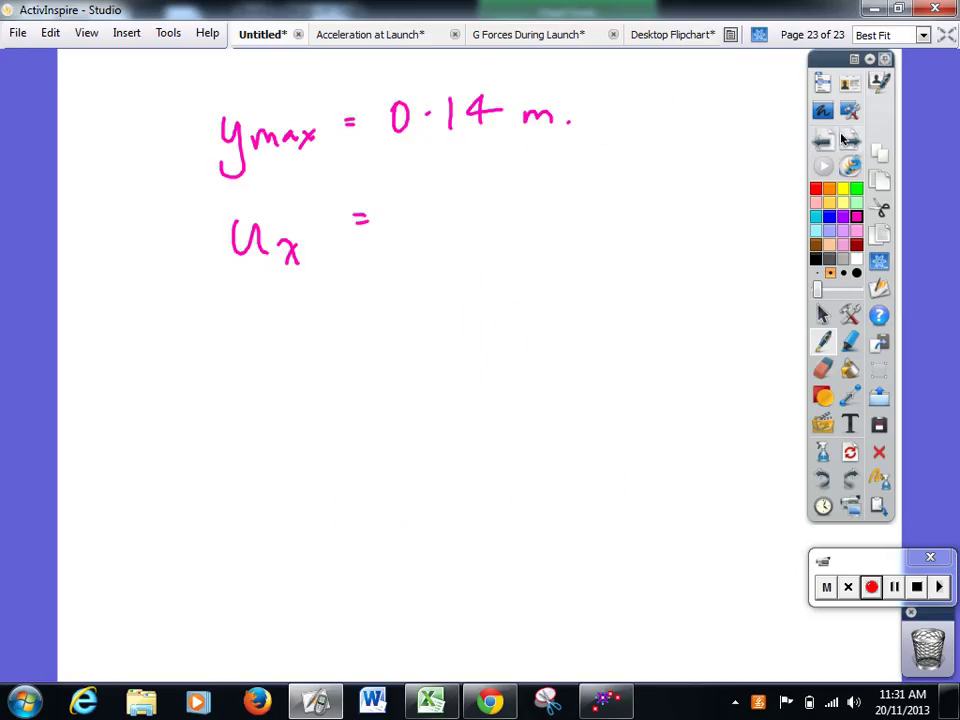
{"action": "left_click_drag", "start_coordinate": [409, 200], "coordinate": [407, 228]}
{"action": "left_click", "coordinate": [430, 212]}
{"action": "left_click_drag", "start_coordinate": [447, 204], "coordinate": [471, 227]}
{"action": "mouse_move", "coordinate": [489, 197]}
{"action": "left_mouse_down"}
{"action": "mouse_move", "coordinate": [487, 226]}
{"action": "mouse_move", "coordinate": [546, 212]}
{"action": "mouse_move", "coordinate": [561, 224]}
{"action": "left_mouse_up"}
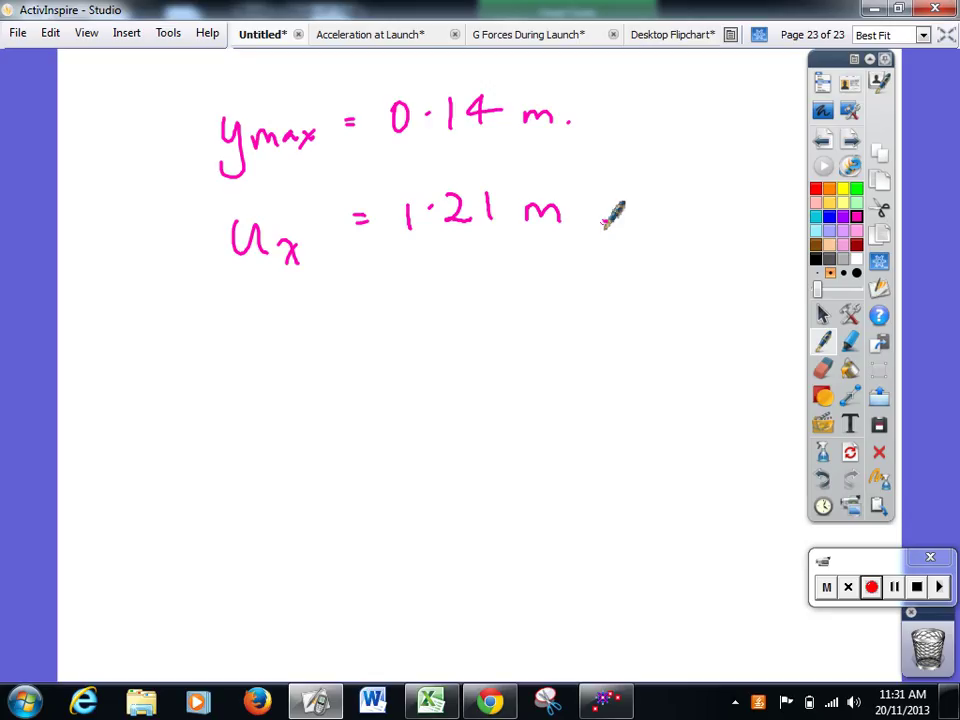
Draw arrows pointing at the 1·21 m and 0·14 m results
{"action": "left_click", "coordinate": [605, 218]}
{"action": "left_click_drag", "start_coordinate": [620, 215], "coordinate": [708, 203]}
{"action": "left_click_drag", "start_coordinate": [645, 198], "coordinate": [652, 218]}
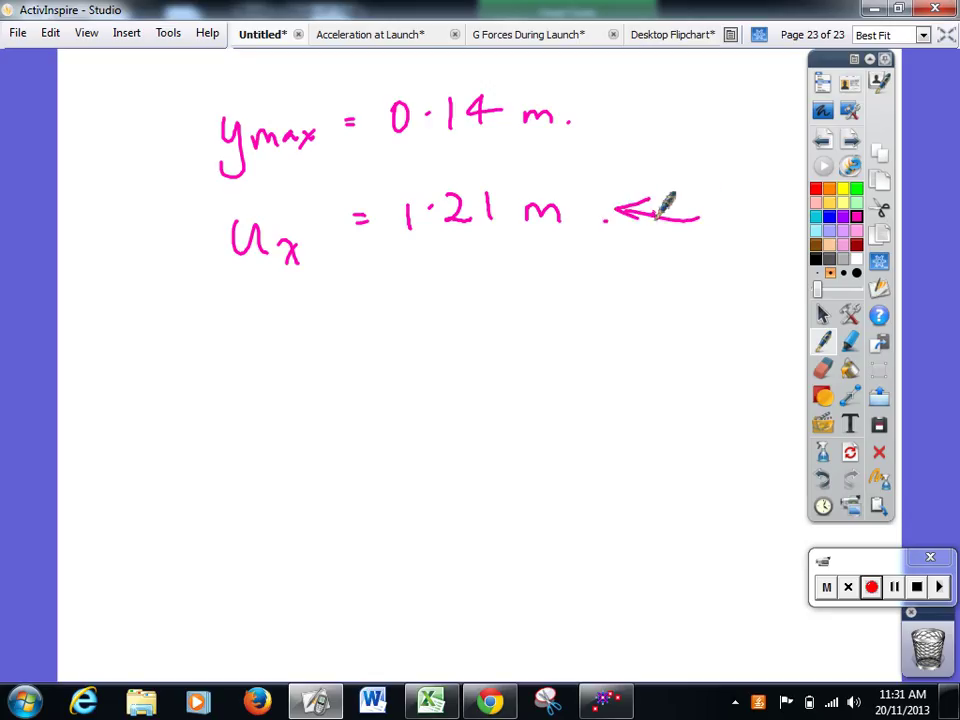
{"action": "mouse_move", "coordinate": [612, 114]}
{"action": "left_mouse_down"}
{"action": "mouse_move", "coordinate": [692, 114]}
{"action": "mouse_move", "coordinate": [634, 125]}
{"action": "left_mouse_up"}
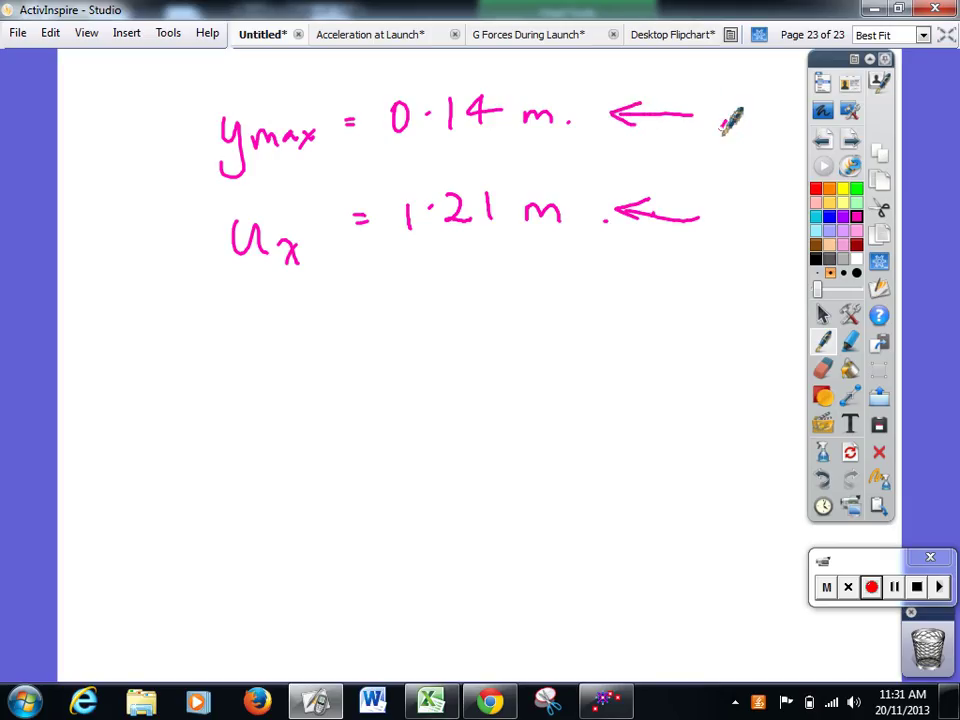